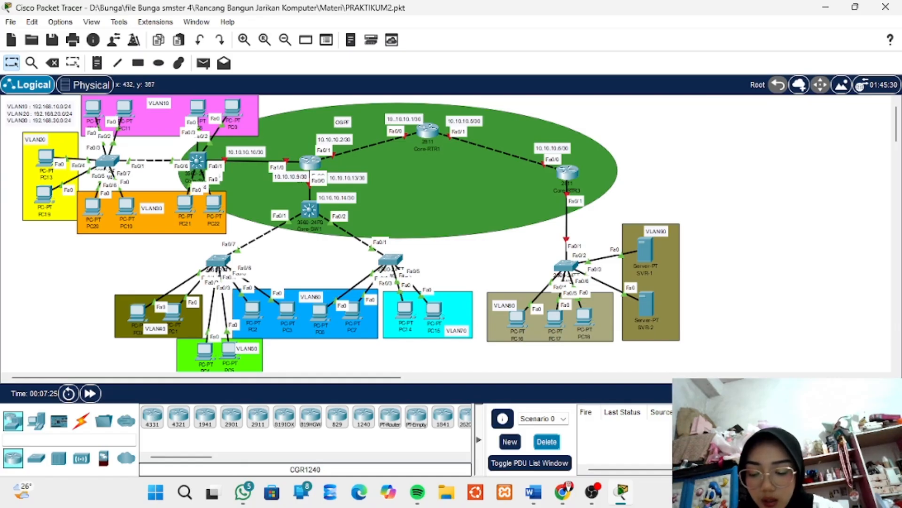
Open the command line of Core-SW1 and enter privileged EXEC mode with the enable password
mouse_move(217, 262)
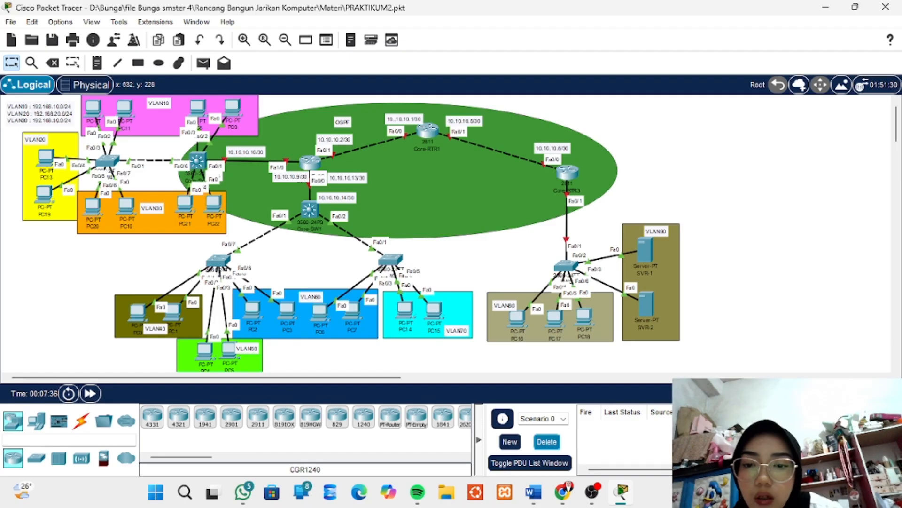
mouse_move(309, 210)
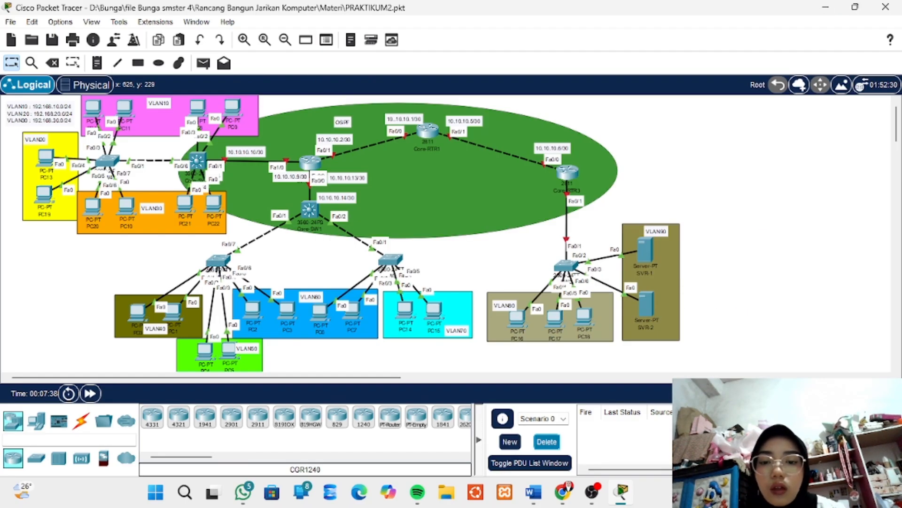
left_click(309, 210)
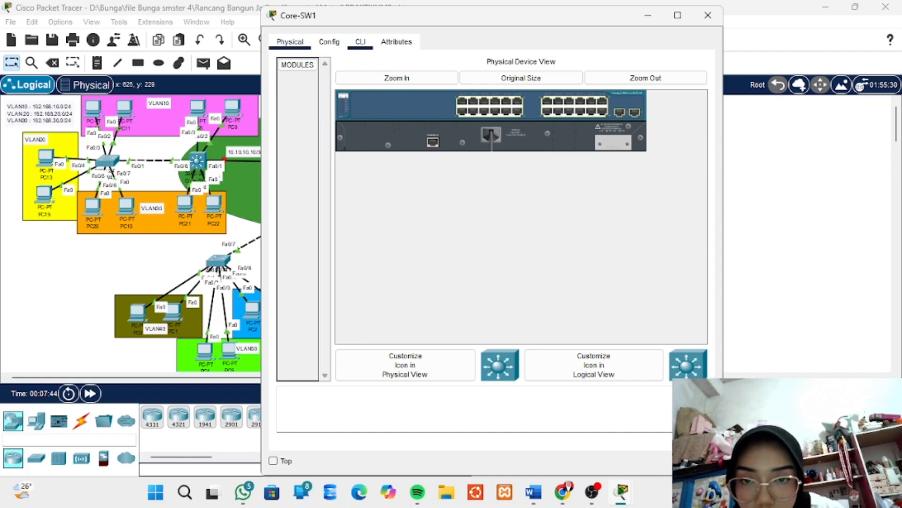
left_click(361, 42)
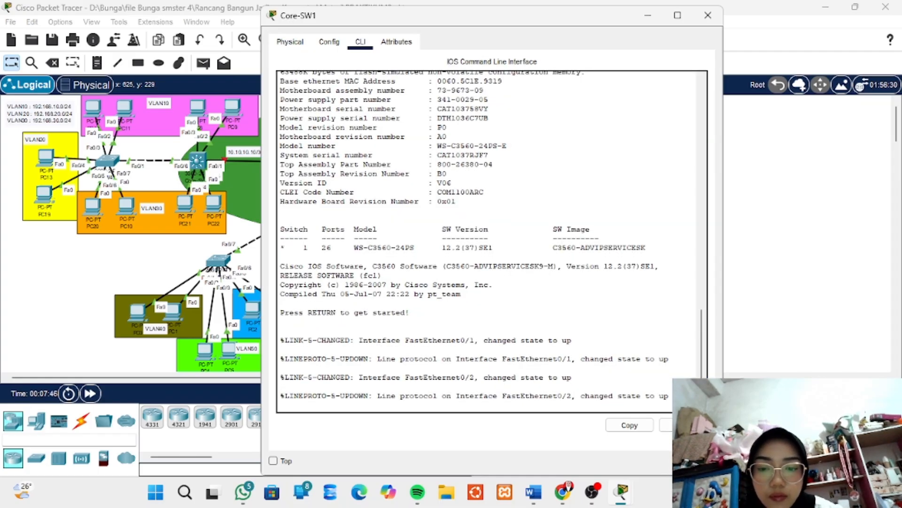
key("Return")
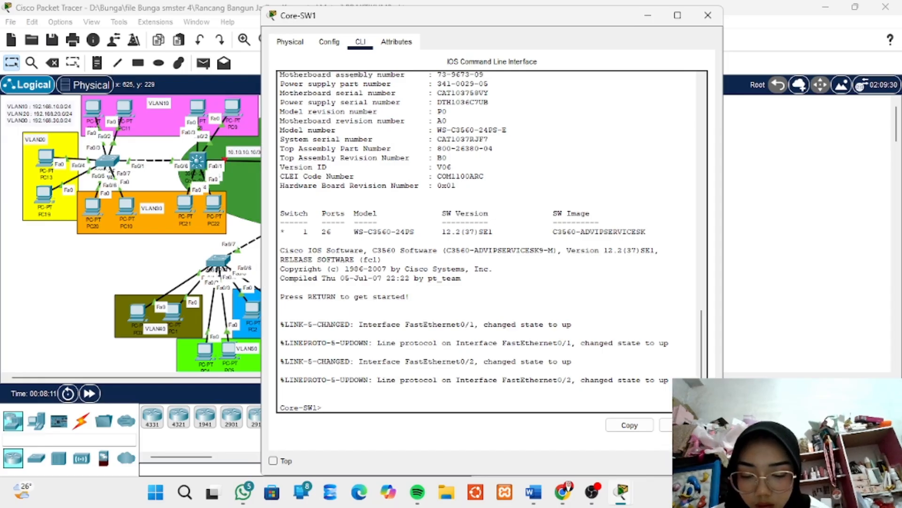
type("n")
key("Return")
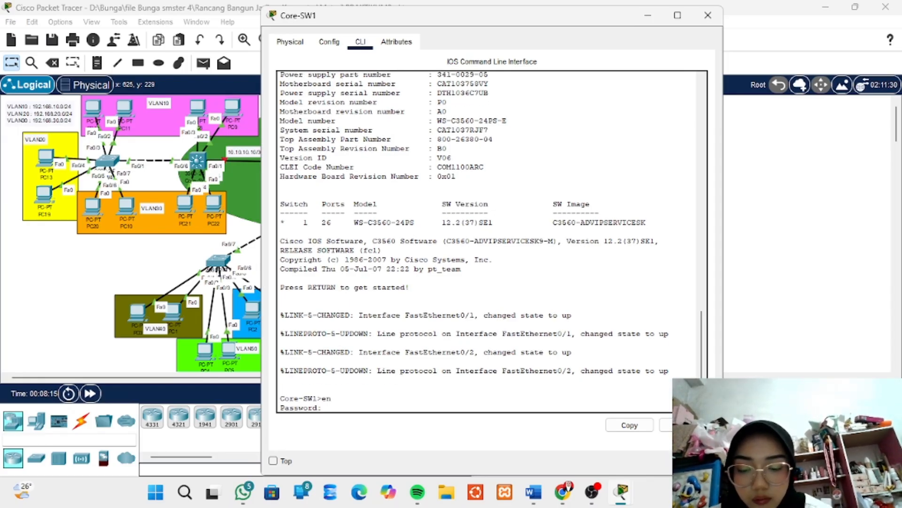
key("Return")
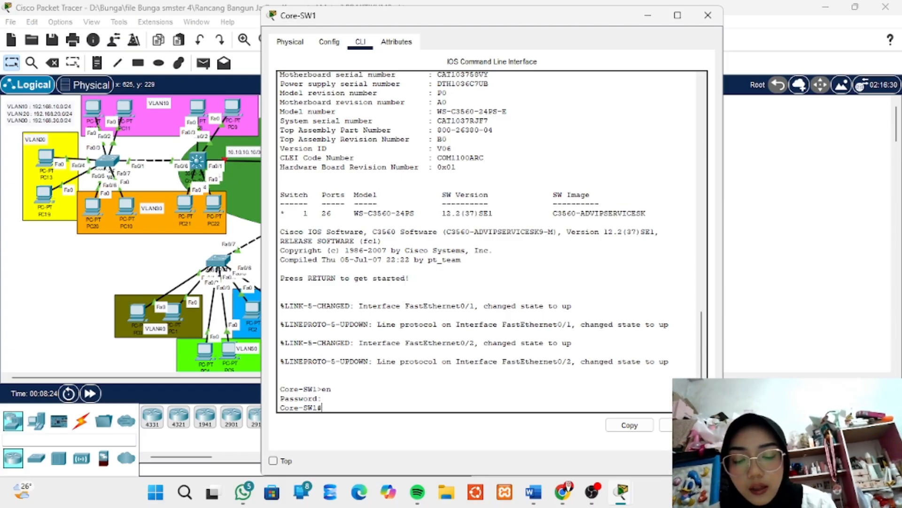
Enter global configuration mode on Core-SW1 with conf t, moving its window aside to uncover the topology
type("conf ")
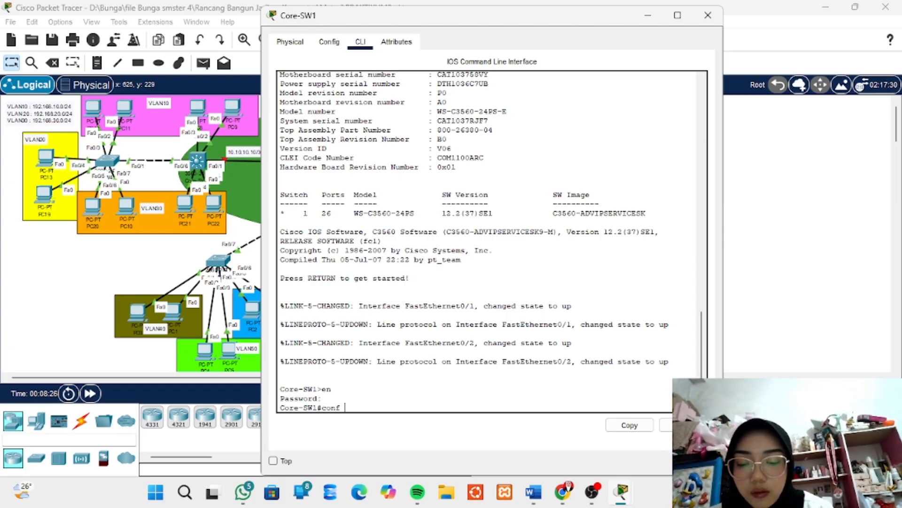
type("t")
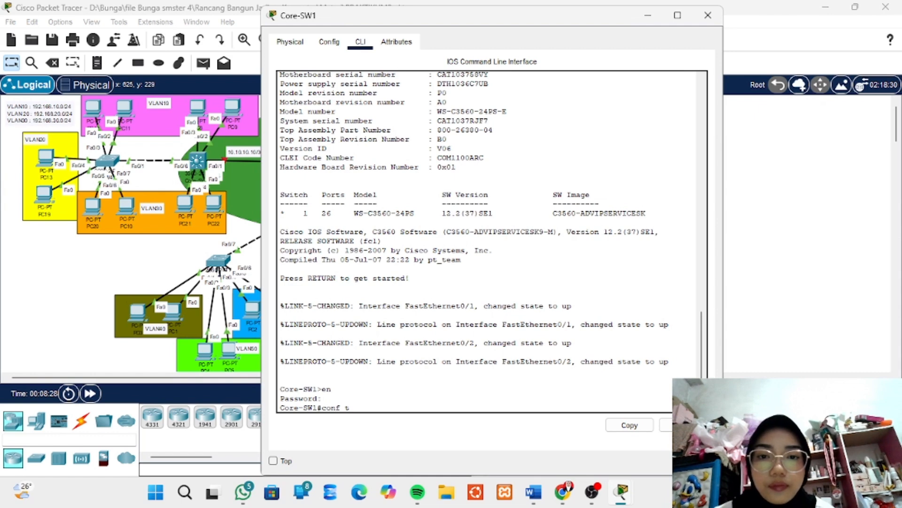
left_click_drag(457, 19, 593, 21)
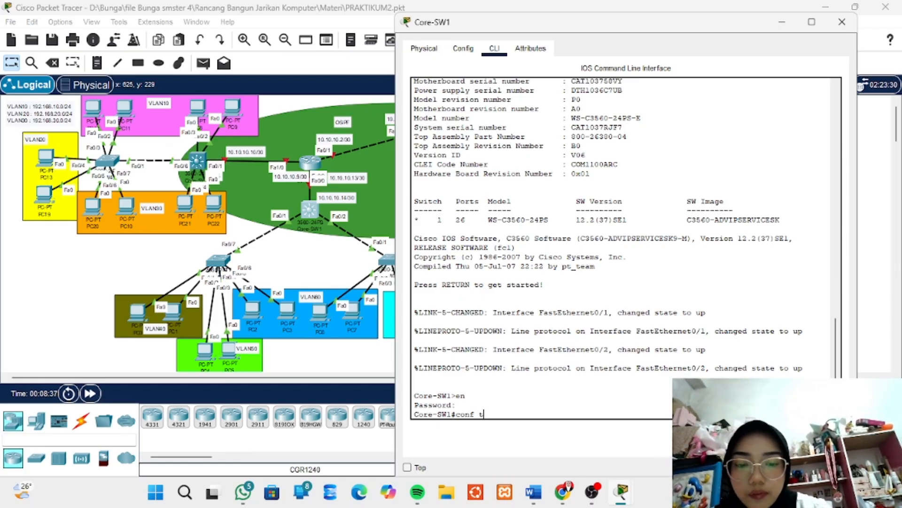
key("Return")
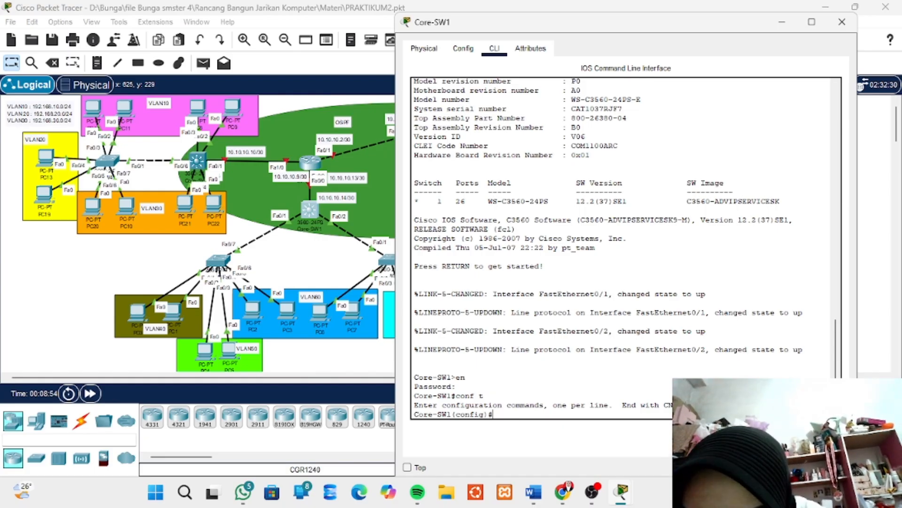
Create VLAN 40 on Core-SW1 and name it VLAN40
type("vlan")
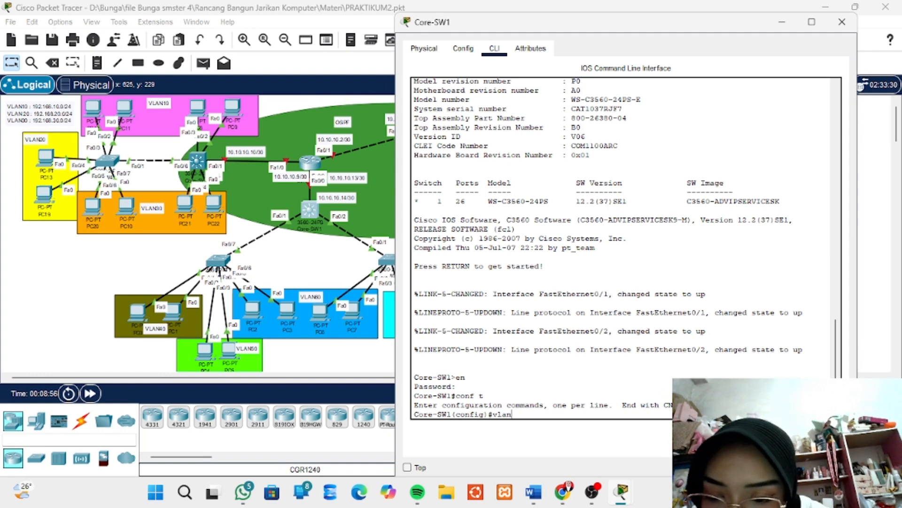
type(" 40")
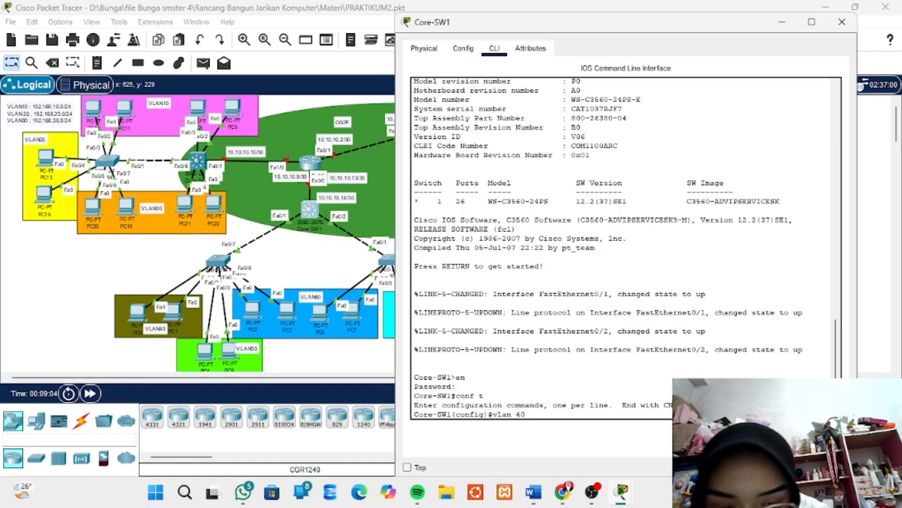
key("Return")
type("name")
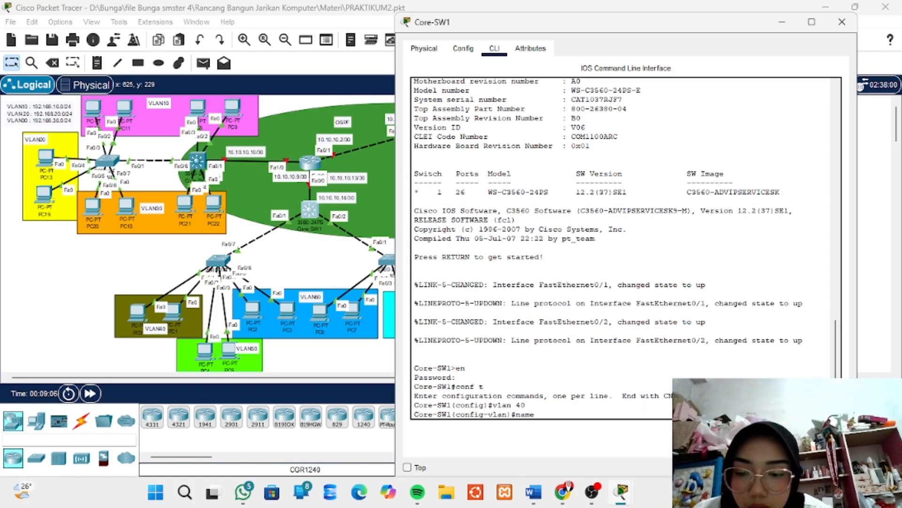
type(" VLAN")
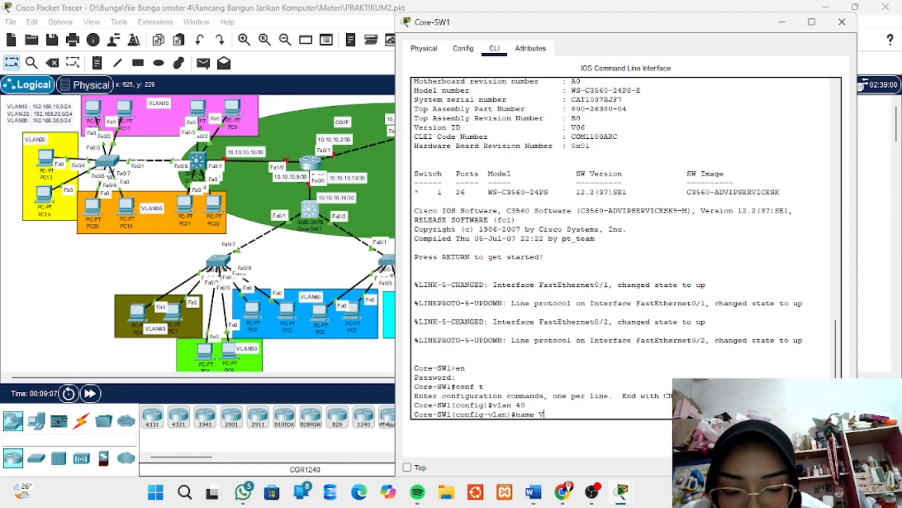
type("40")
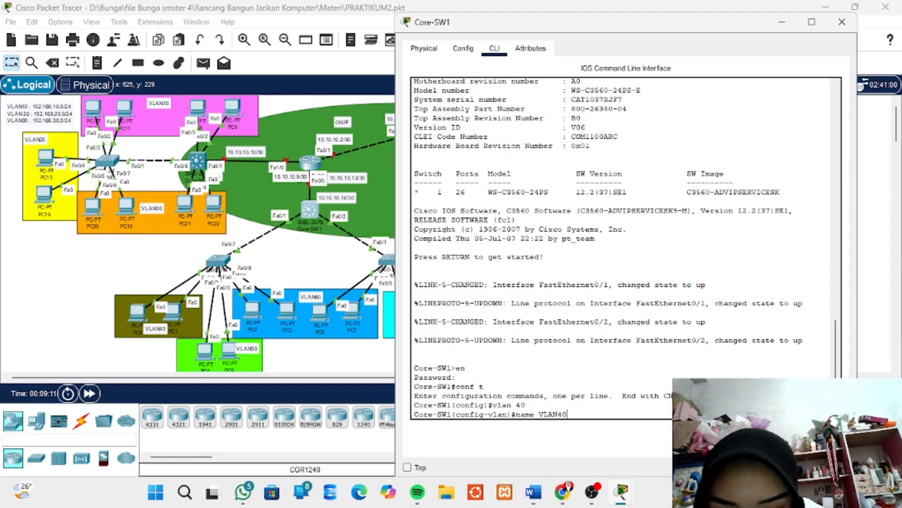
key("Return")
Create VLAN 50 on Core-SW1 and name it VLAN50
type("vlan)#vlan")
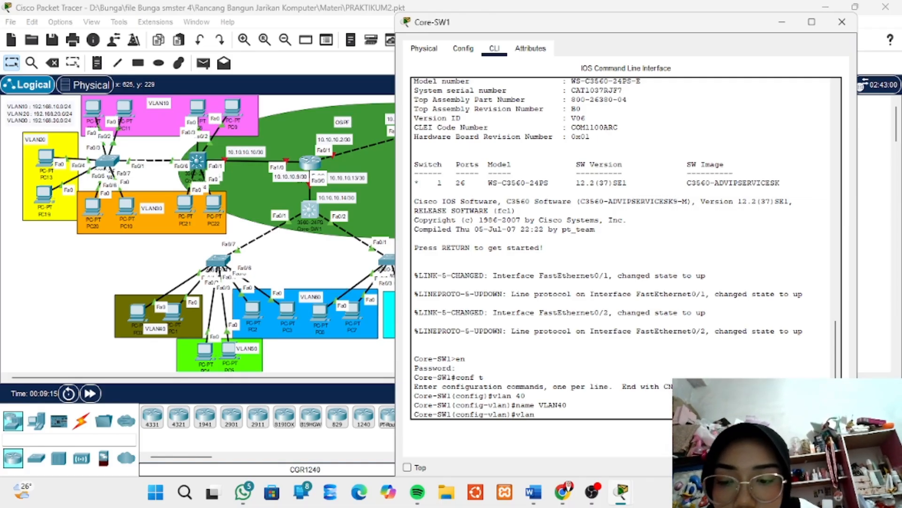
type("5")
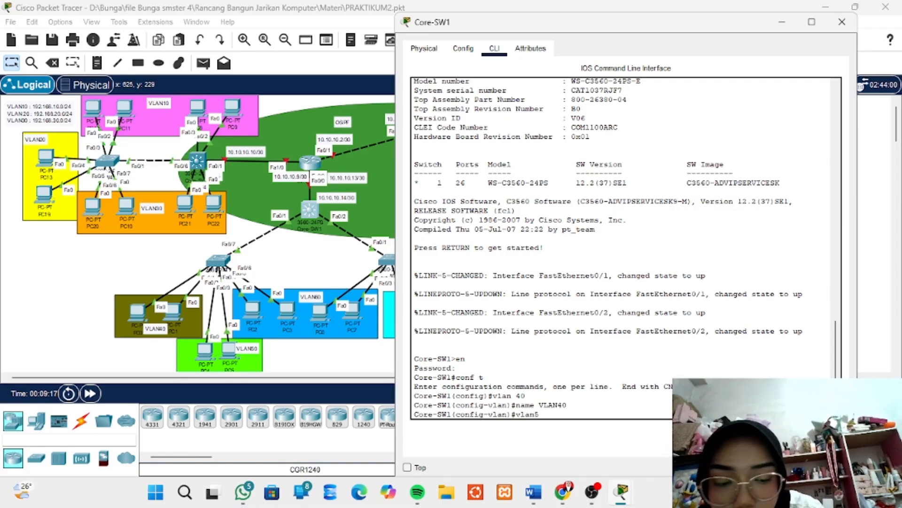
key("BackSpace")
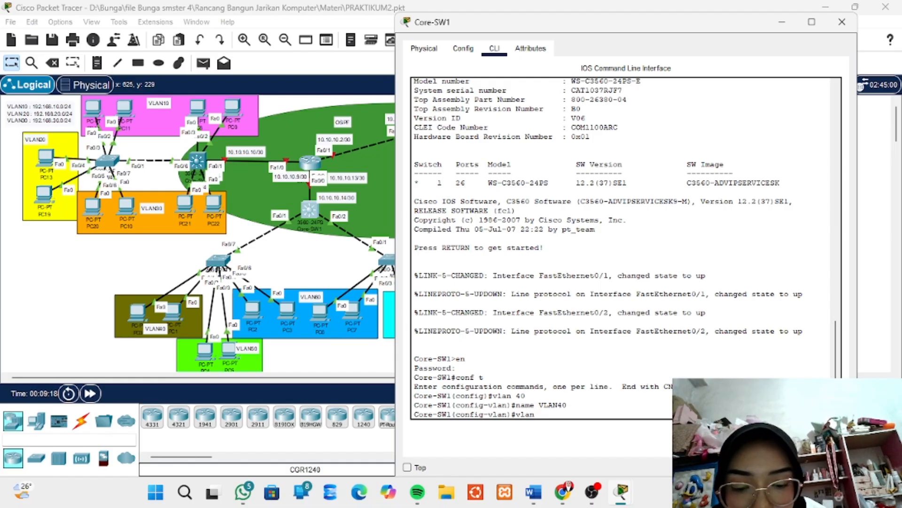
type("50")
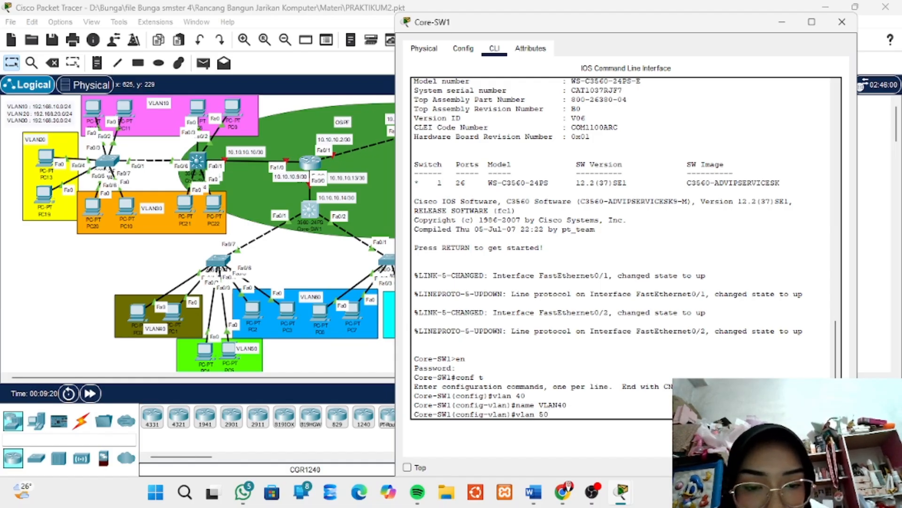
key("Return")
type("name")
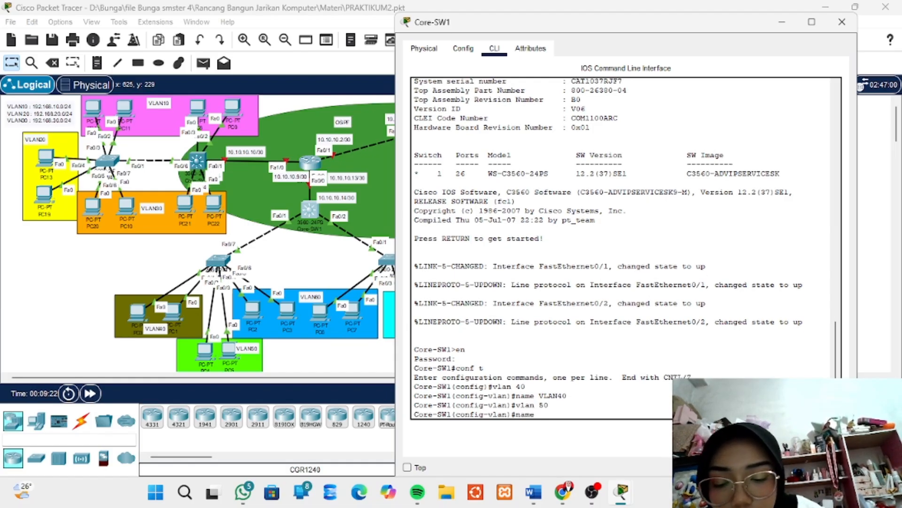
type(" VLA")
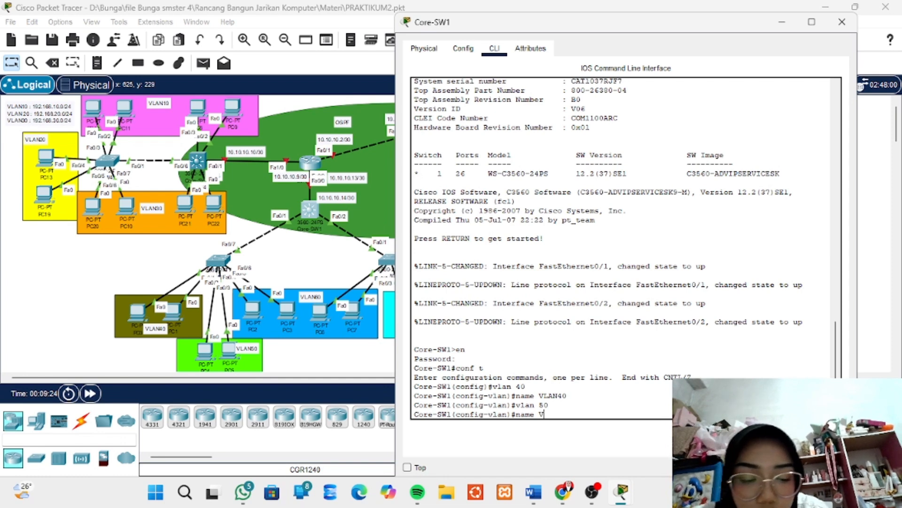
type("N")
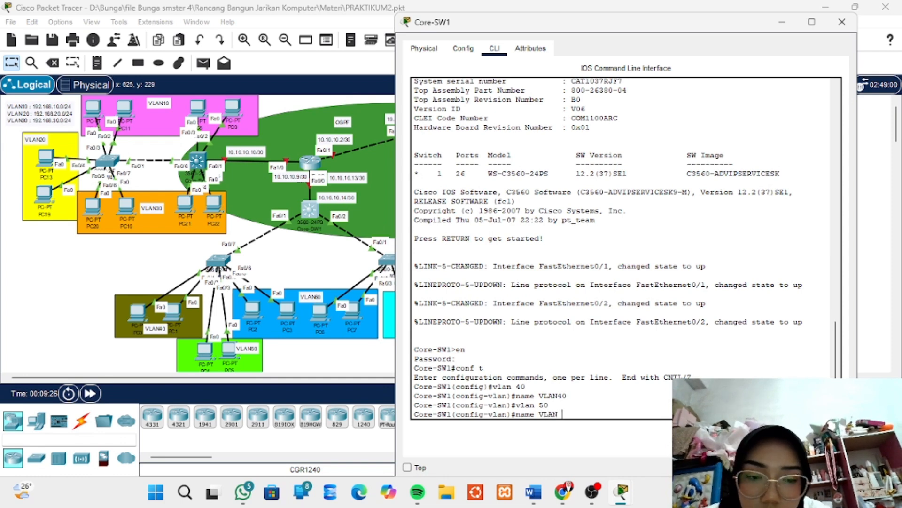
key("BackSpace")
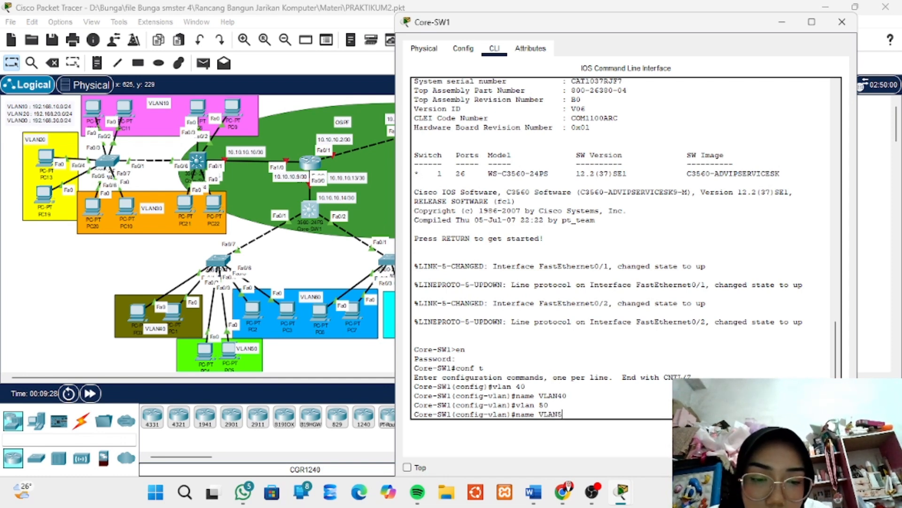
type("50")
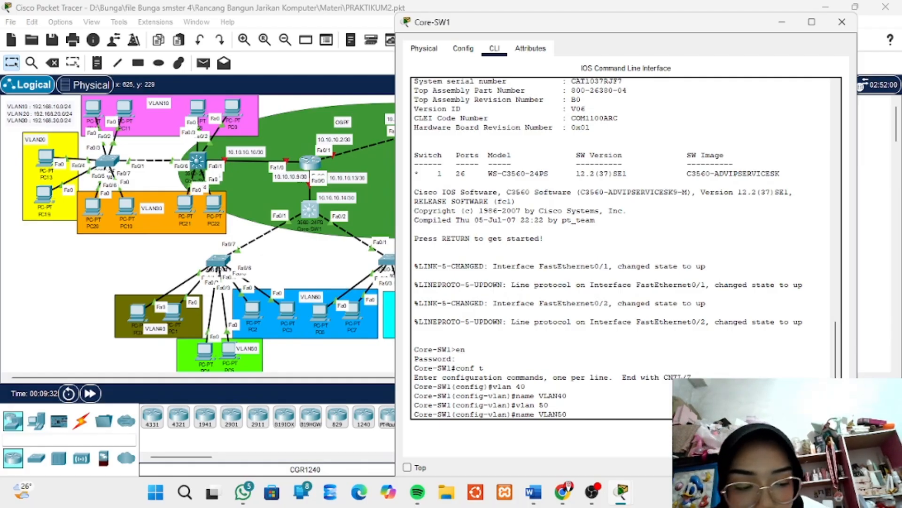
key("Return")
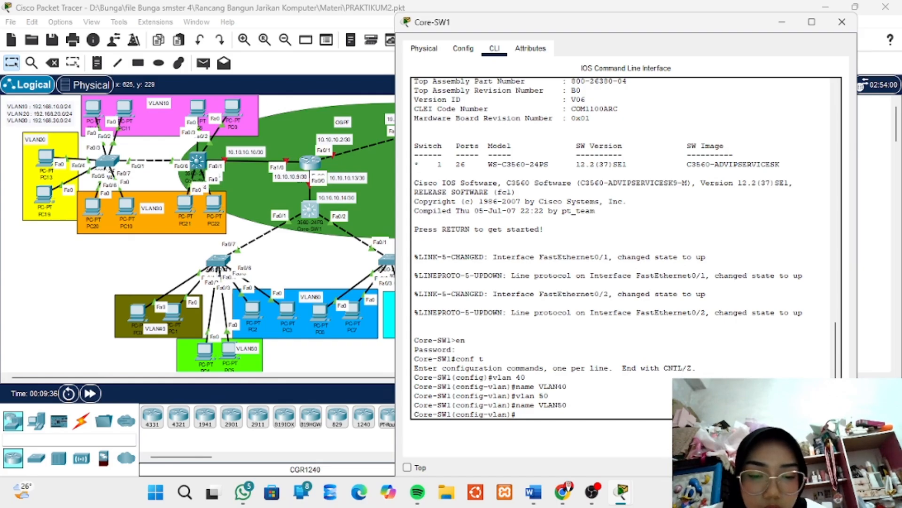
key("Return")
Create VLAN 60 on Core-SW1 and name it VLAN60
type("vlan)#vlan")
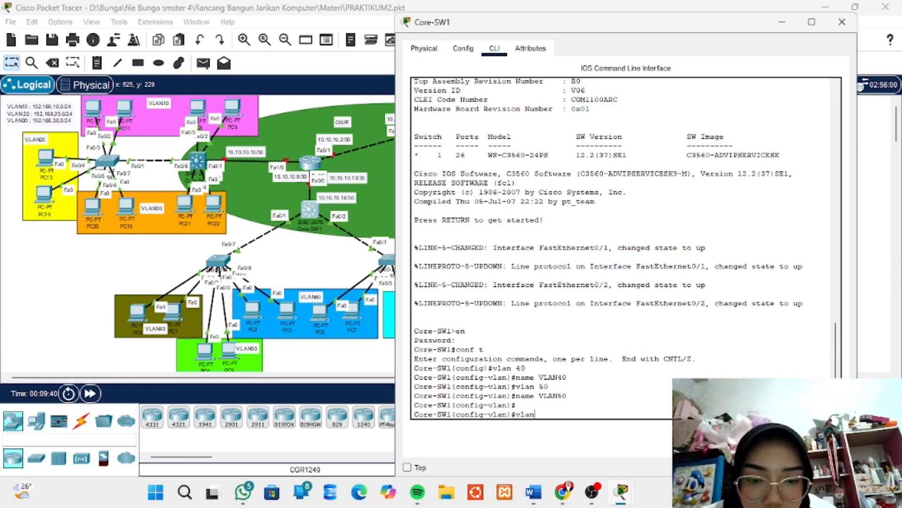
type(" 60")
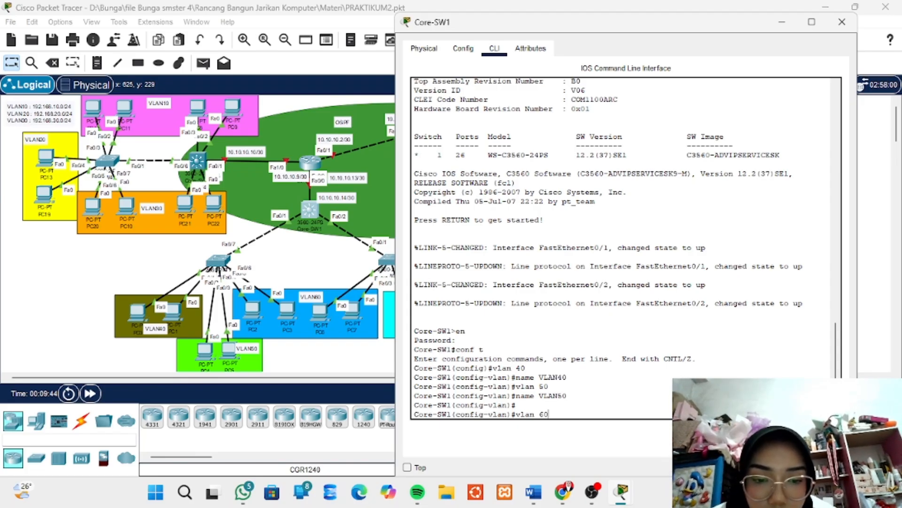
key("Return")
type("na")
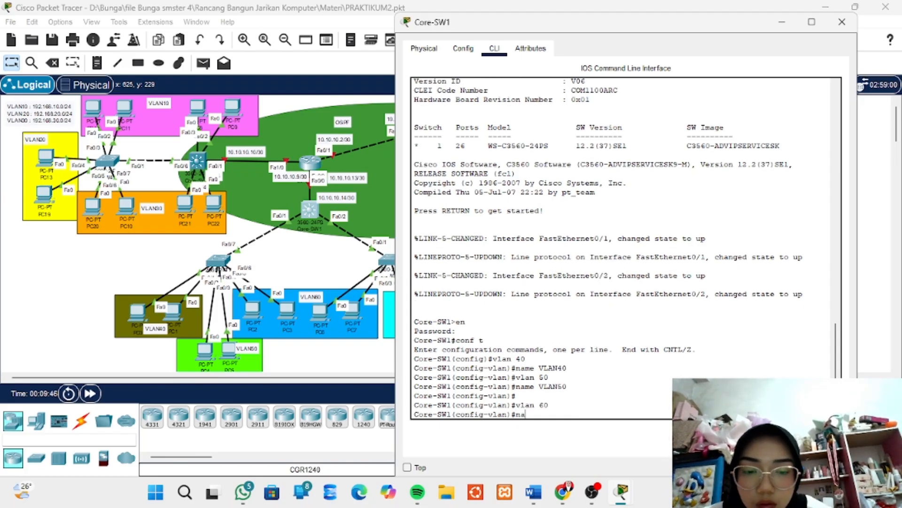
type("me VLAN6")
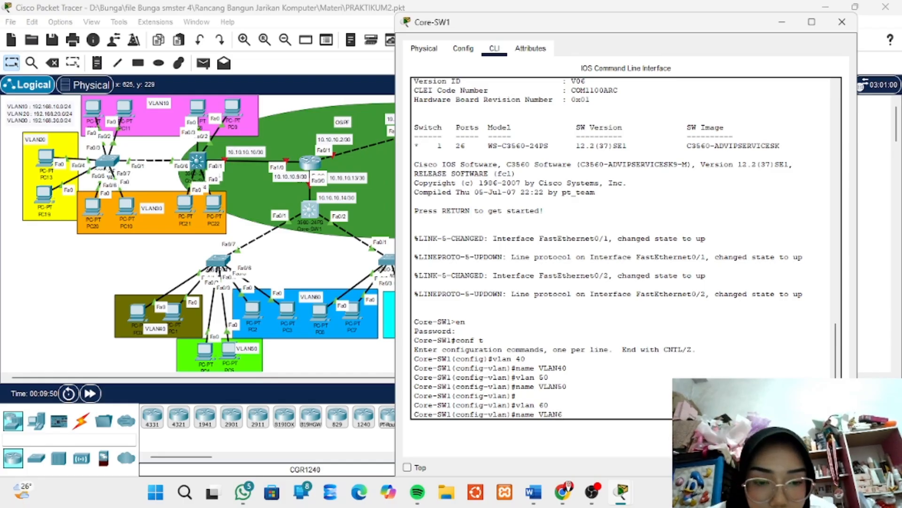
type("0")
key("Return")
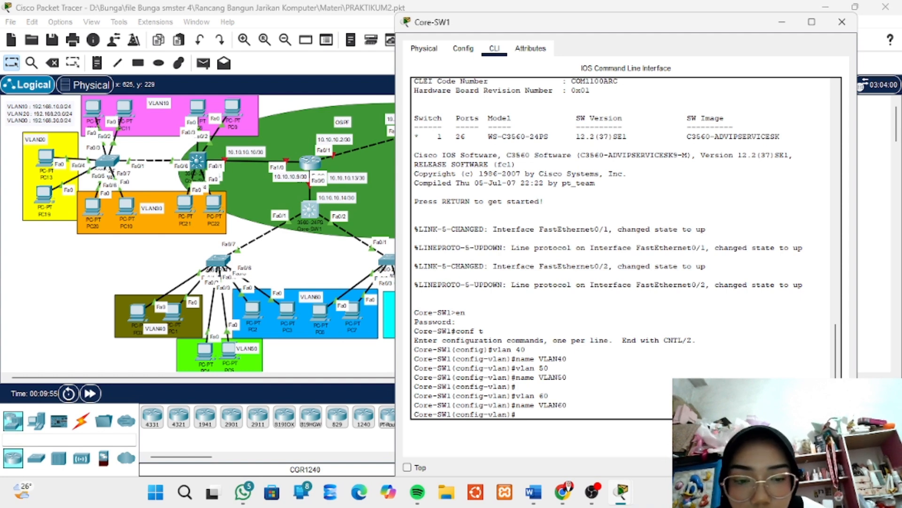
Create VLAN 70 on Core-SW1 and name it VLAN70
type("vlan 70")
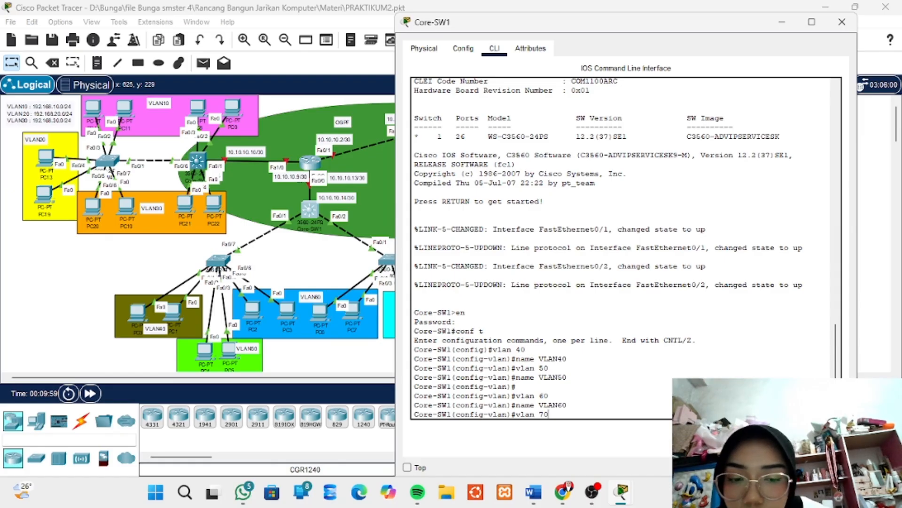
key("Return")
type("n")
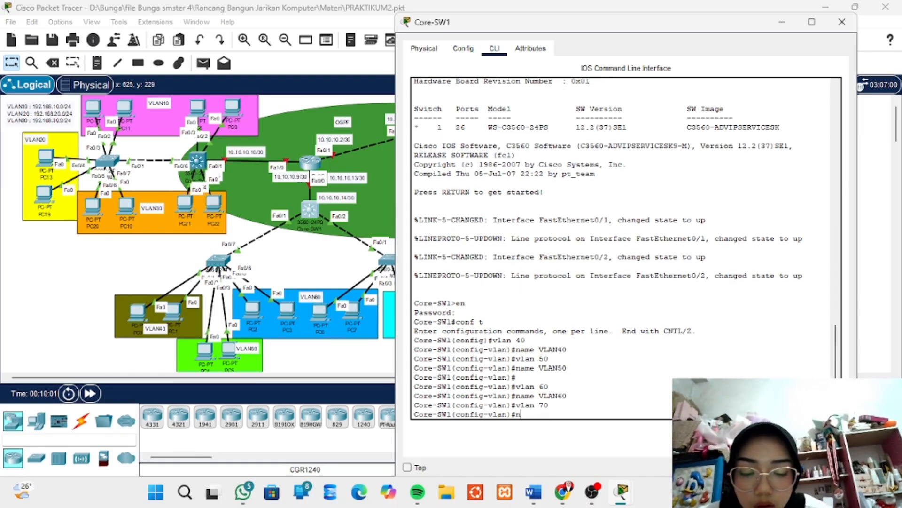
type("ame VLAN70")
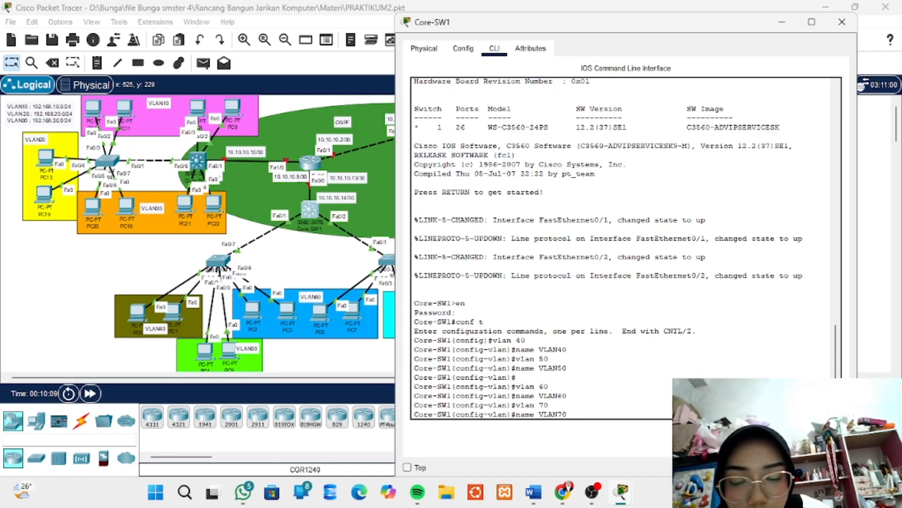
key("Return")
key("Return")
key("Return")
key("Return")
key("Return")
key("Return")
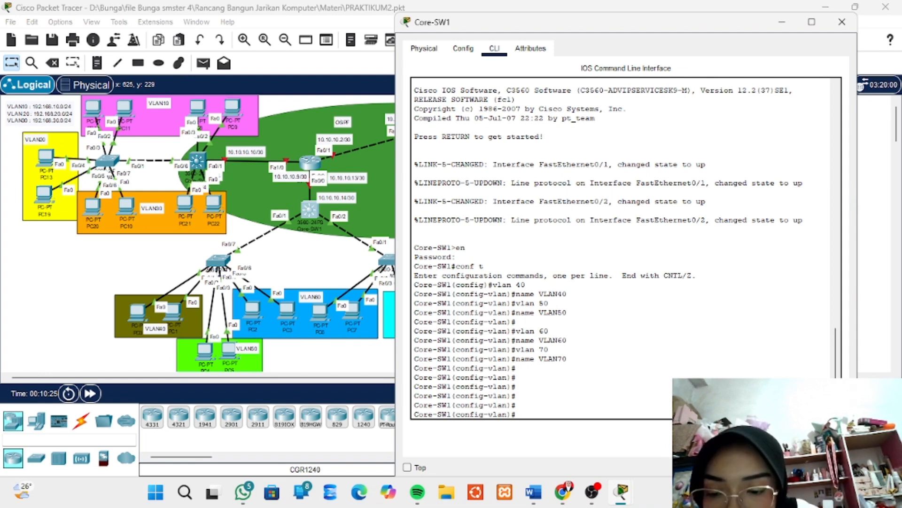
Enter interface range configuration for fa0/2-3 on Core-SW1
type("int rang f")
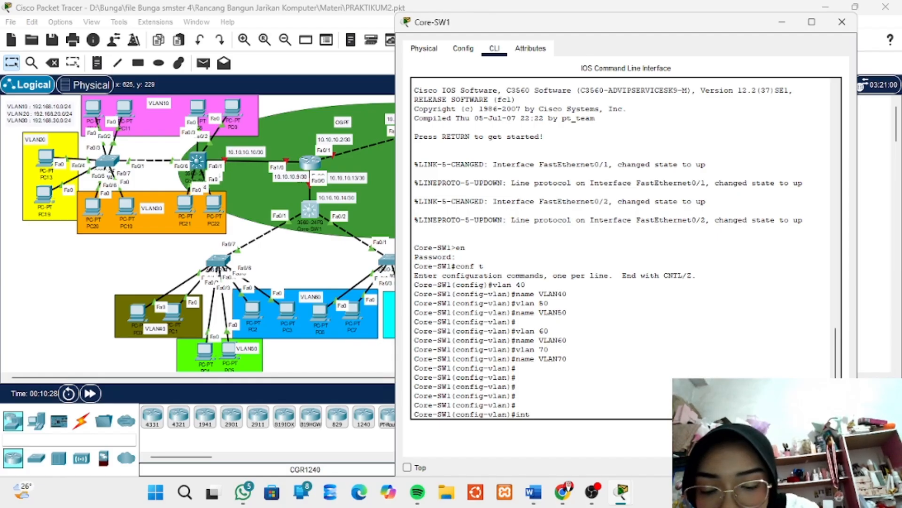
type("a")
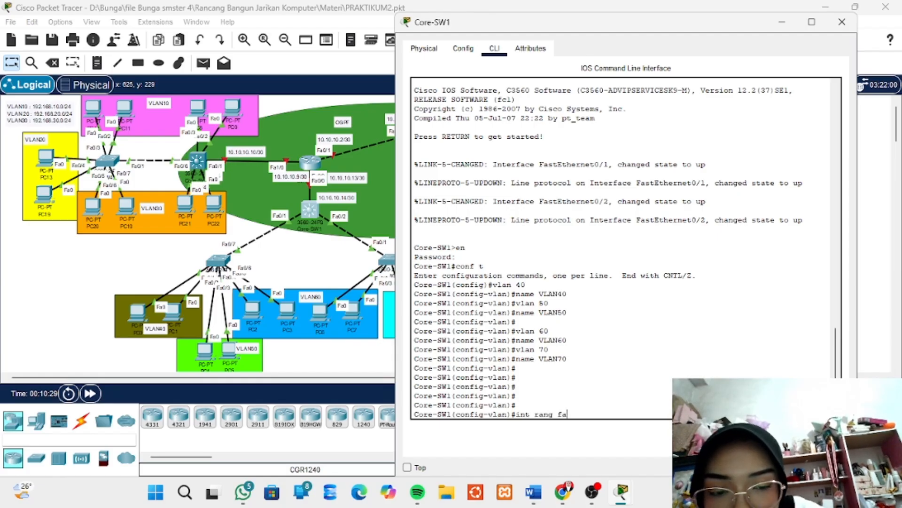
type("0")
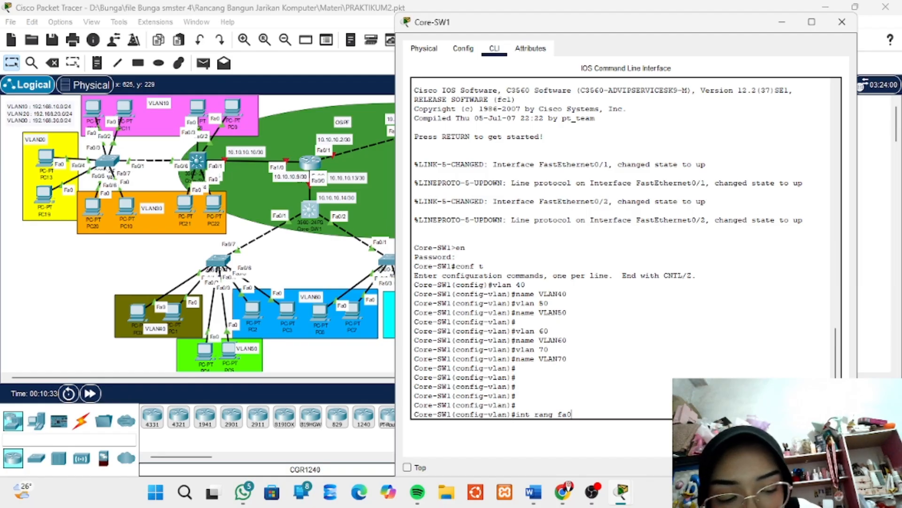
type("/2")
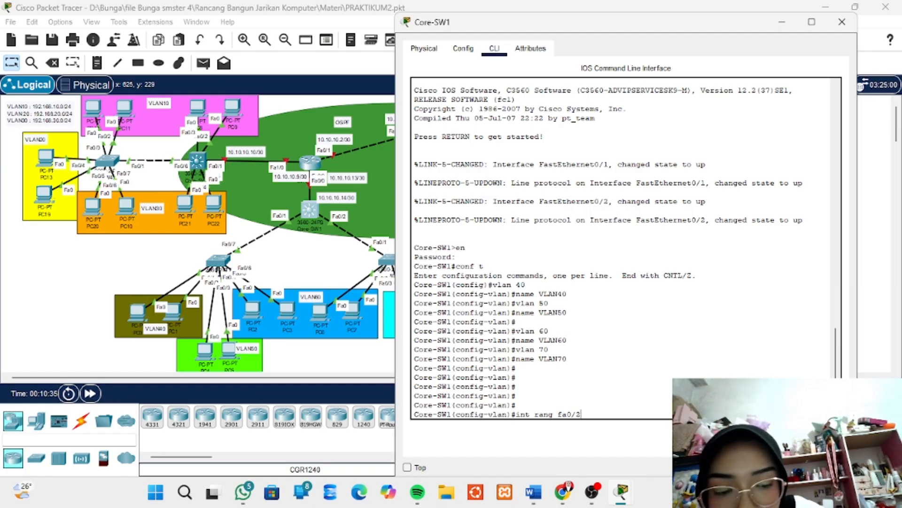
type("-")
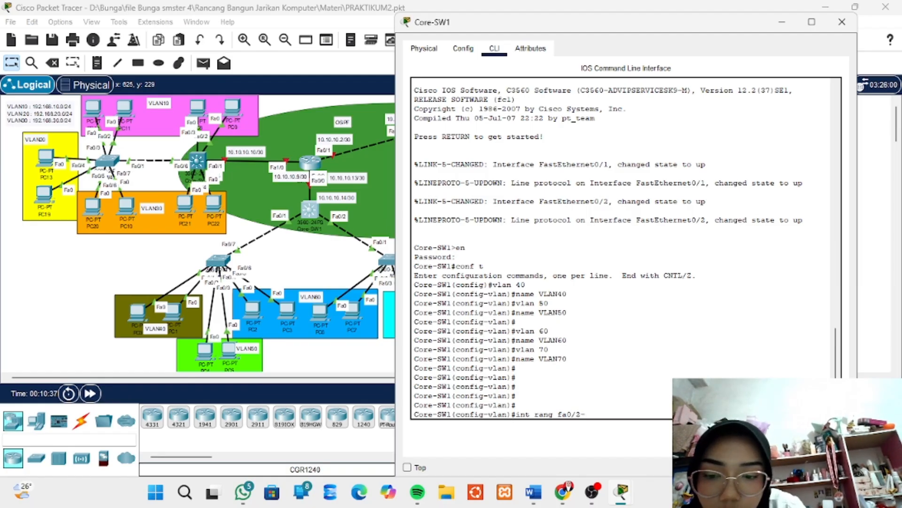
type("3")
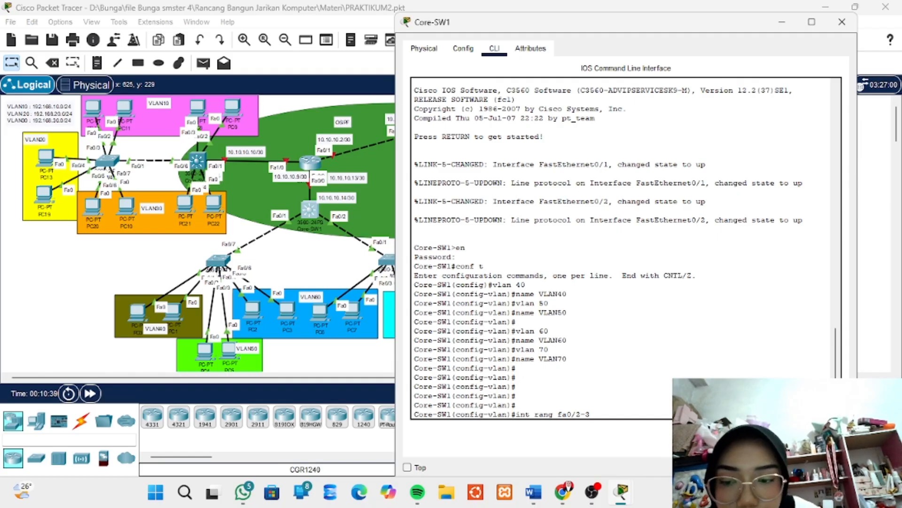
key("Return")
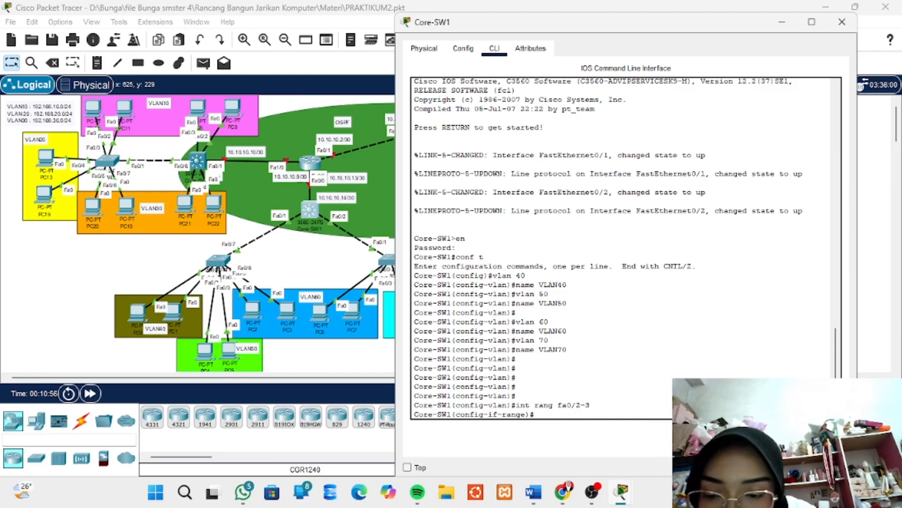
Set the trunk encapsulation of the fa0/2-3 interface range to dot1q
type("sw")
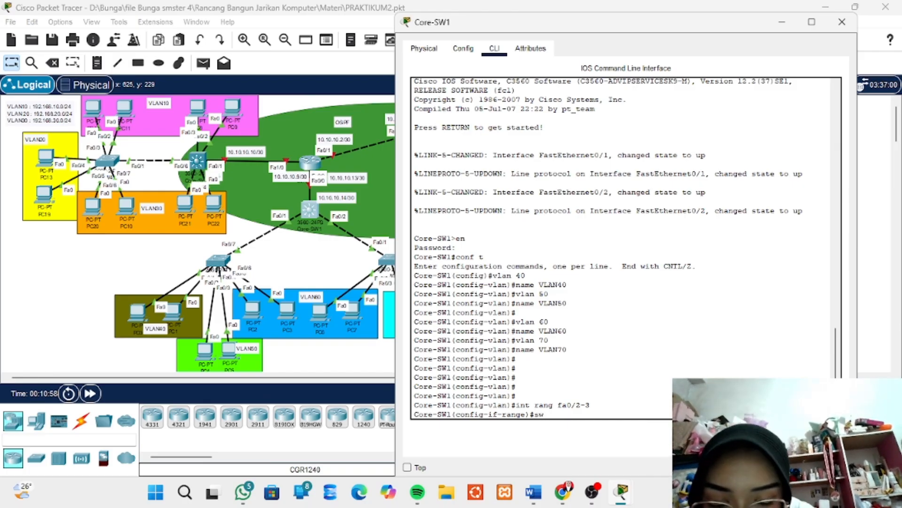
type("itchport")
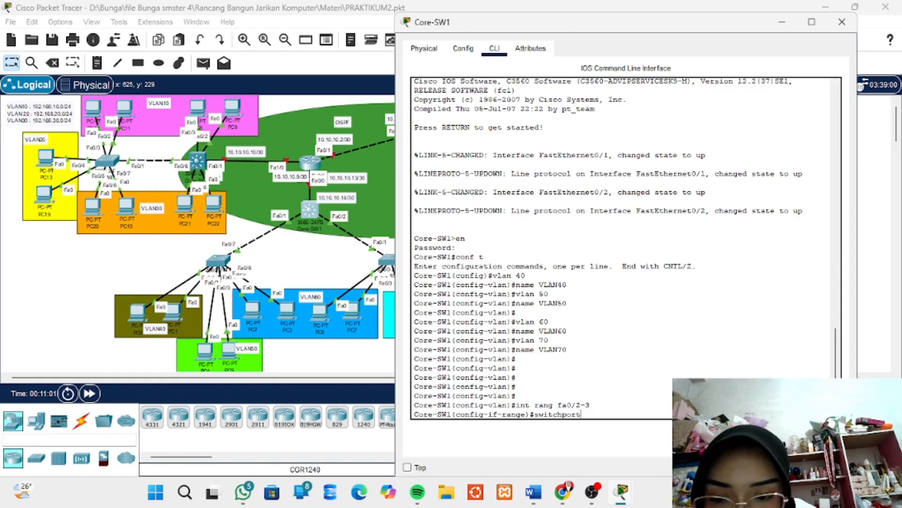
type(" trunk")
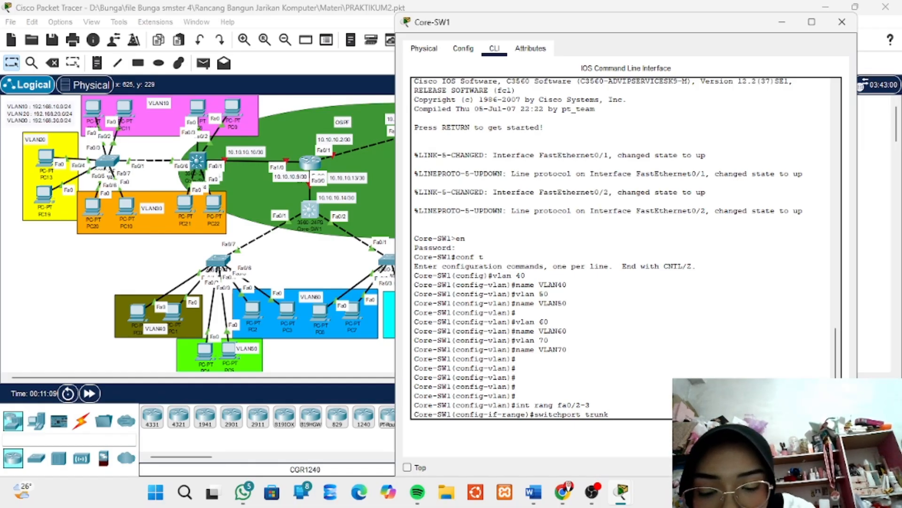
type("encap")
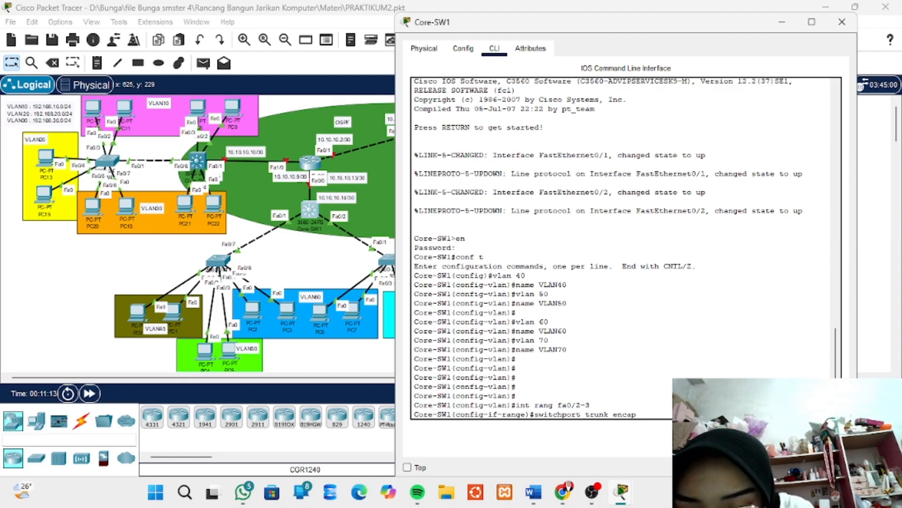
type("sul")
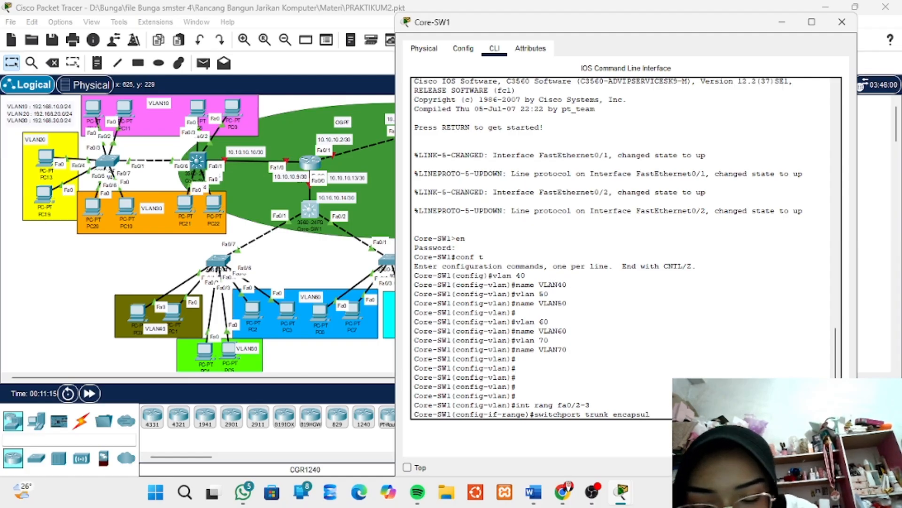
type("ation")
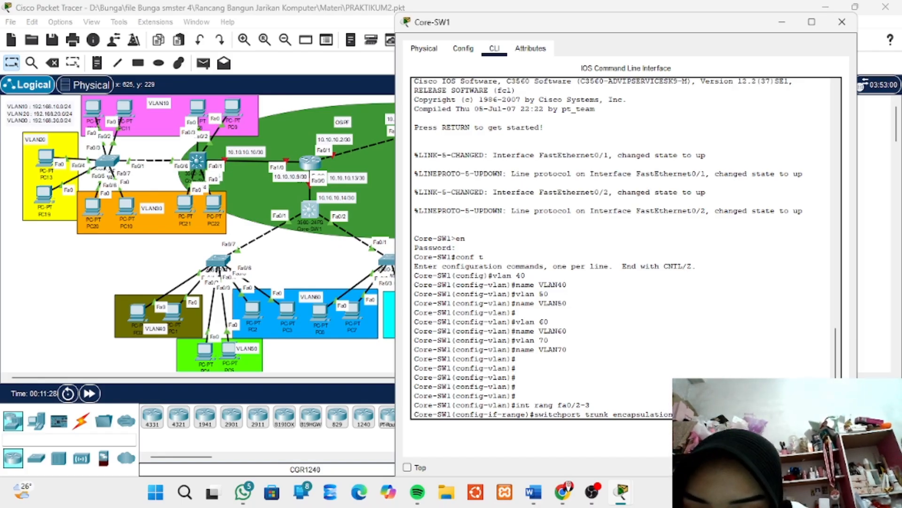
key("Return")
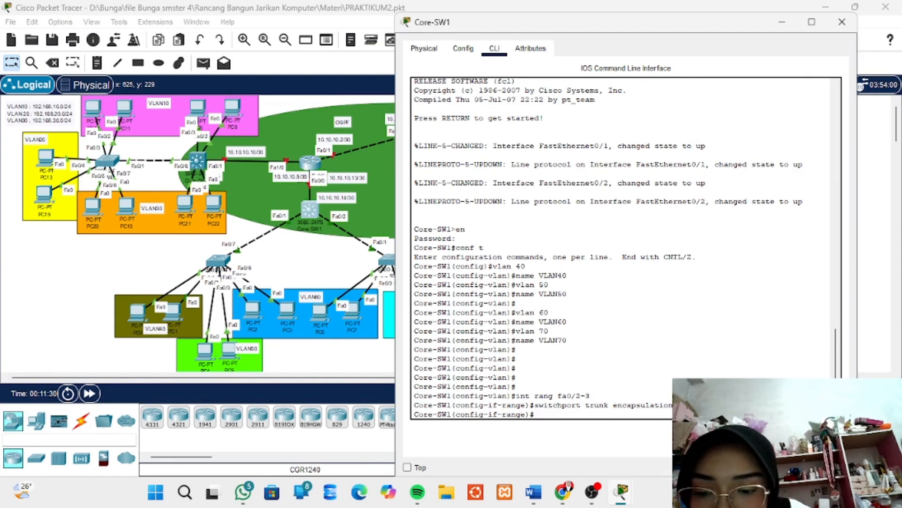
key("Return")
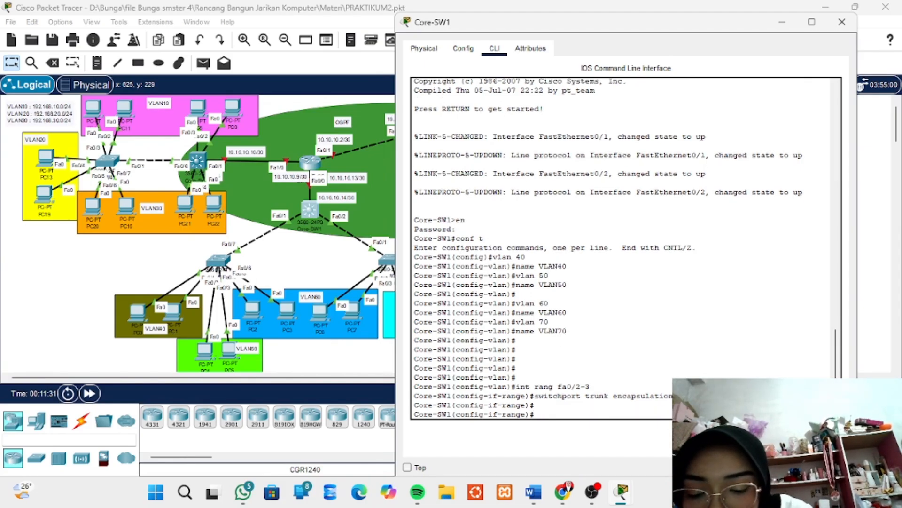
Set the fa0/2-3 interface range to switchport mode trunk and exit to global configuration
type("sw")
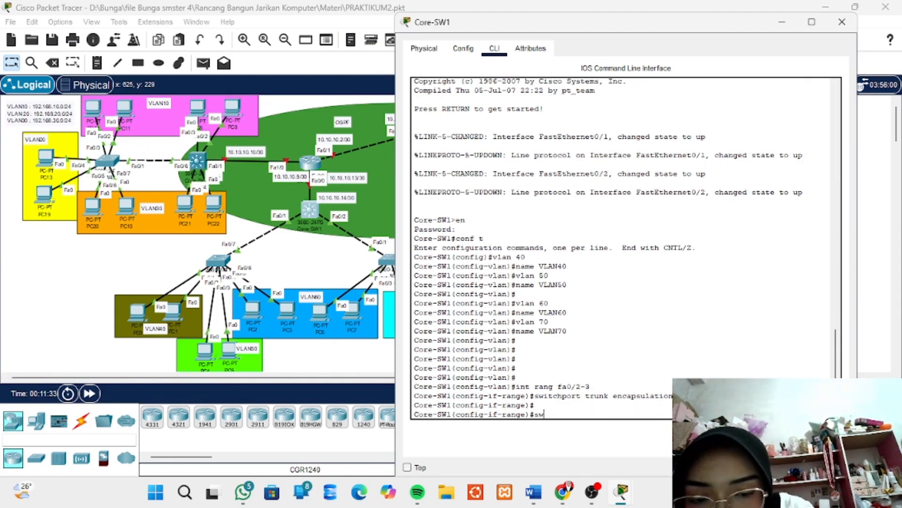
type("itc")
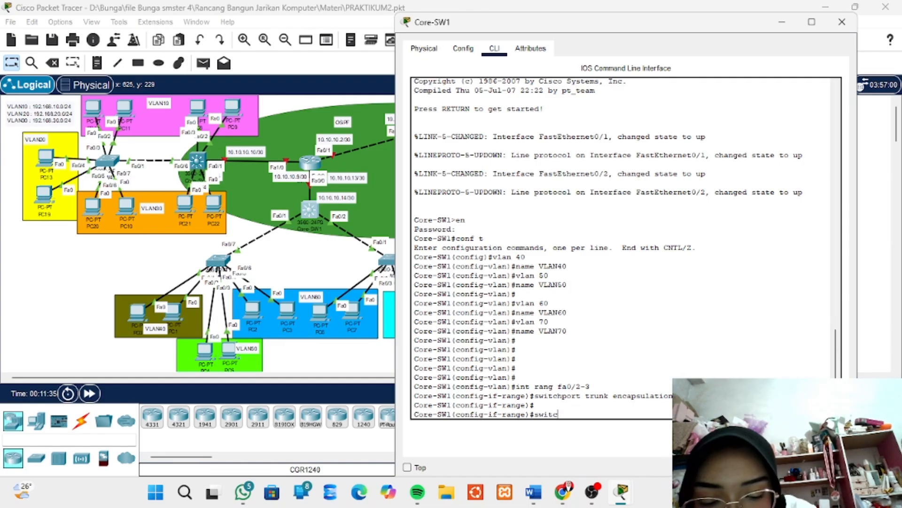
type("h")
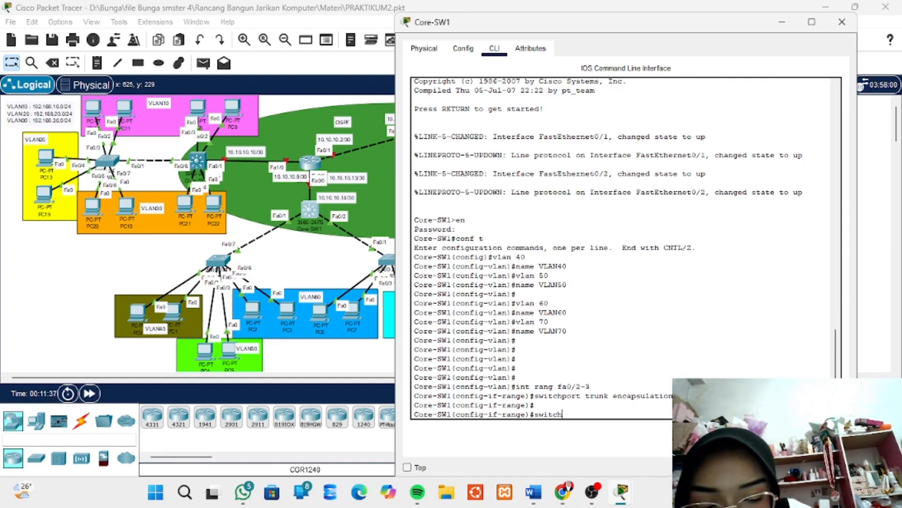
type("port ")
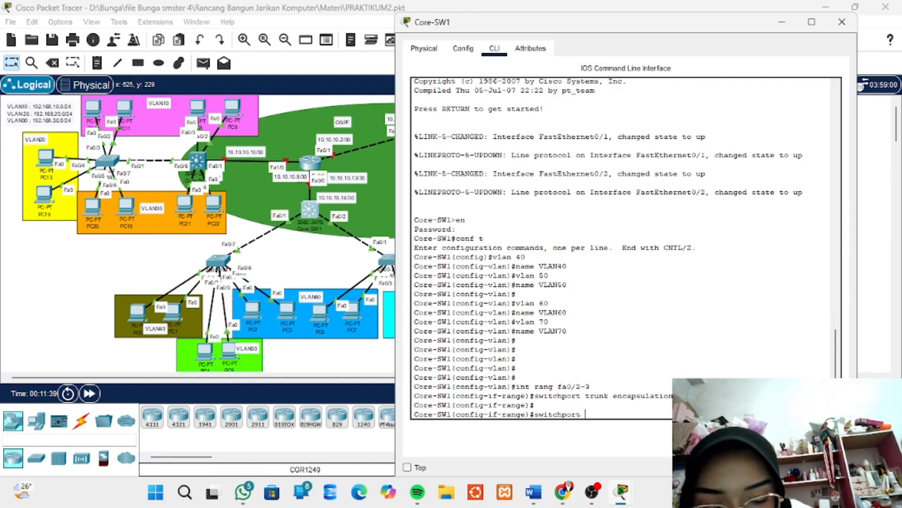
type("mode")
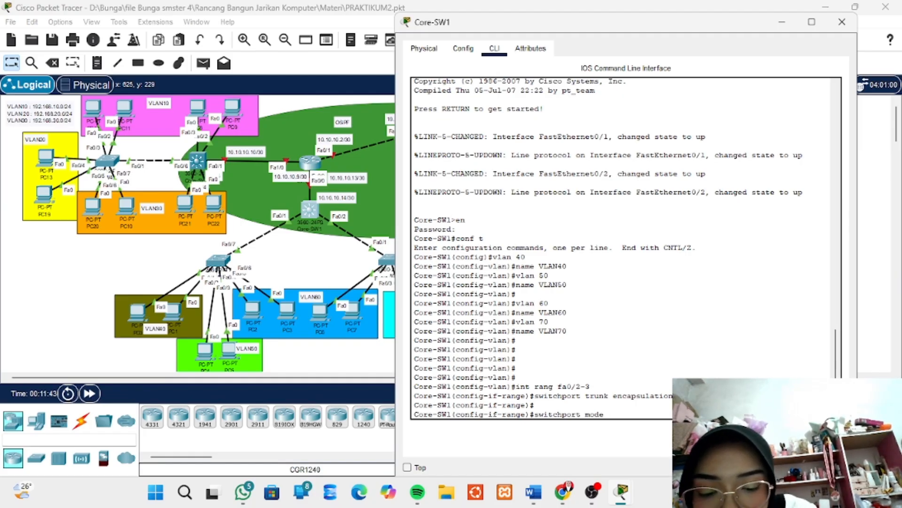
type(" trunk")
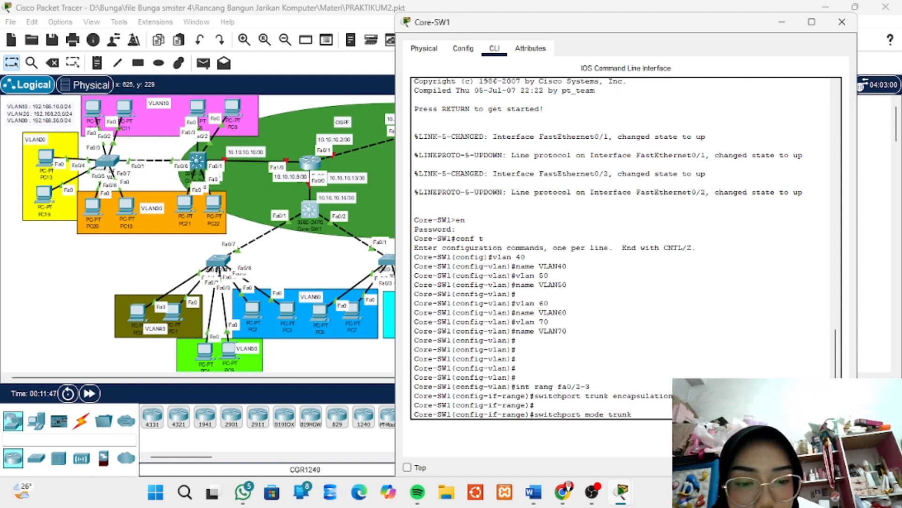
key("Return")
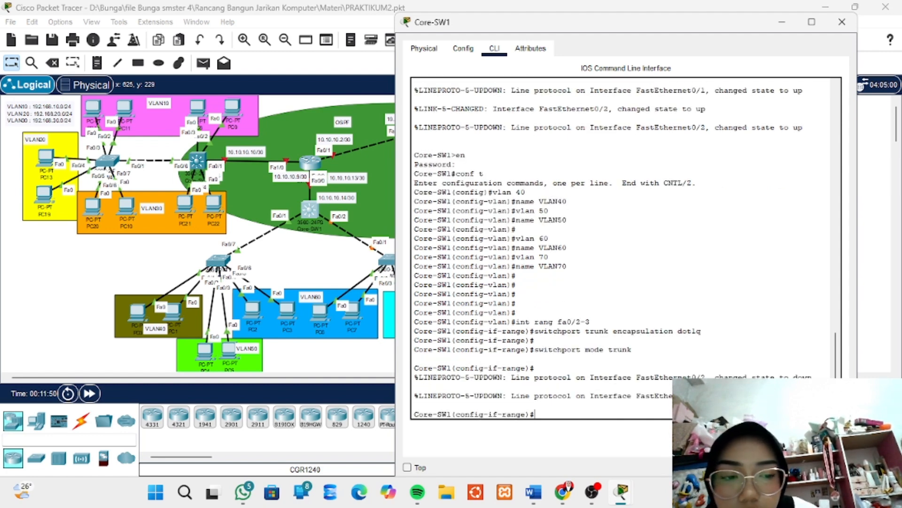
key("Return")
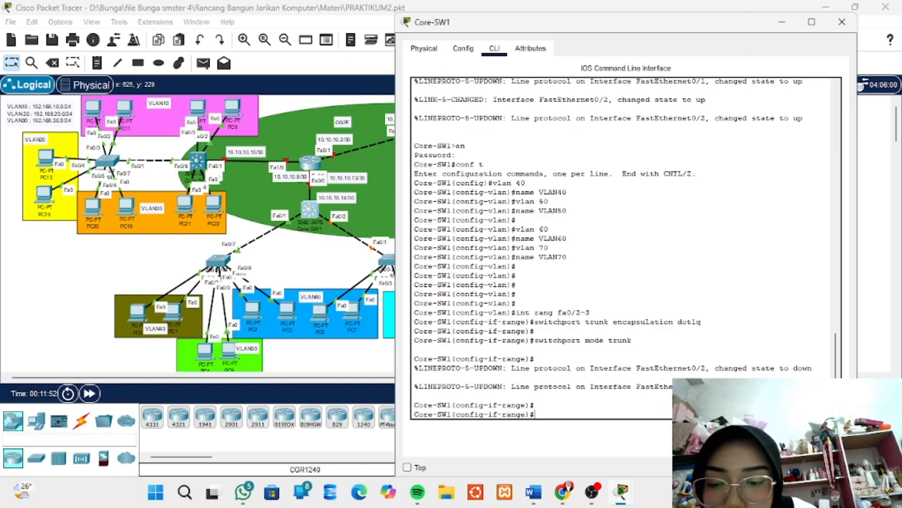
type("exi")
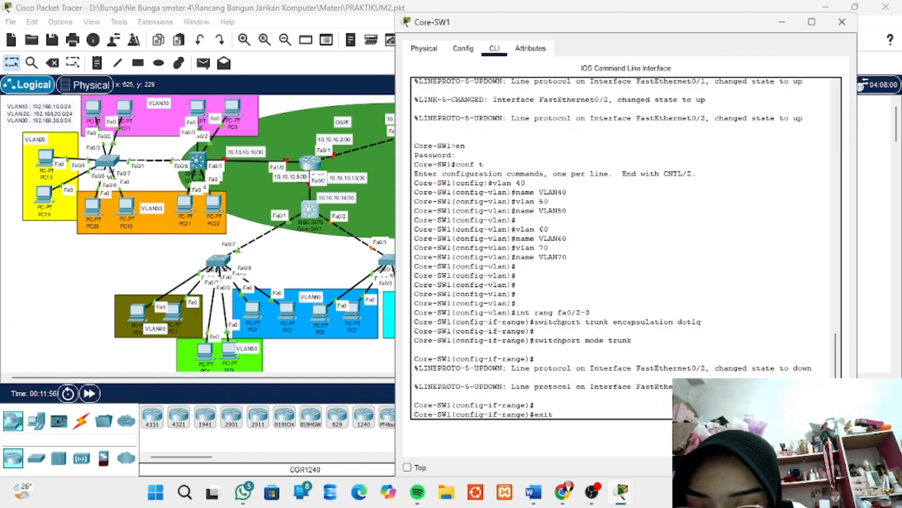
type("t")
key("Return")
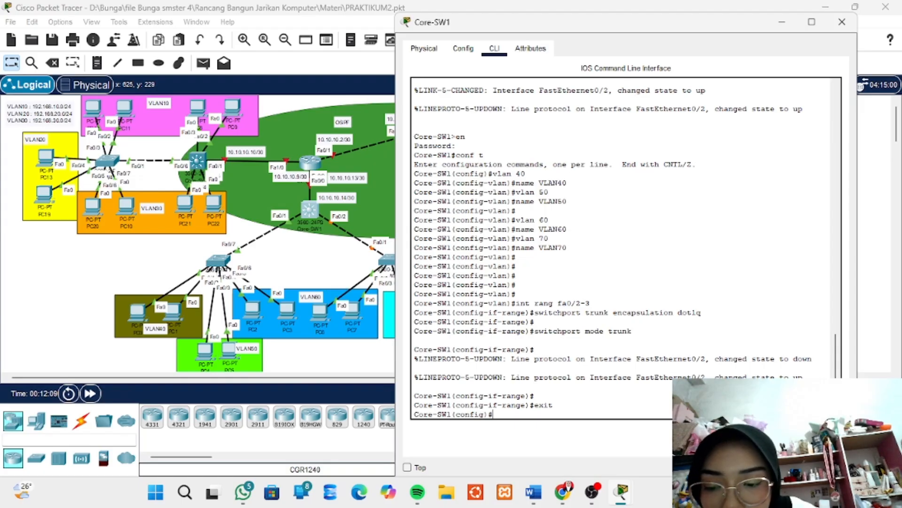
Create the VLAN 40 virtual interface on Core-SW1 and enter its configuration
type("int ")
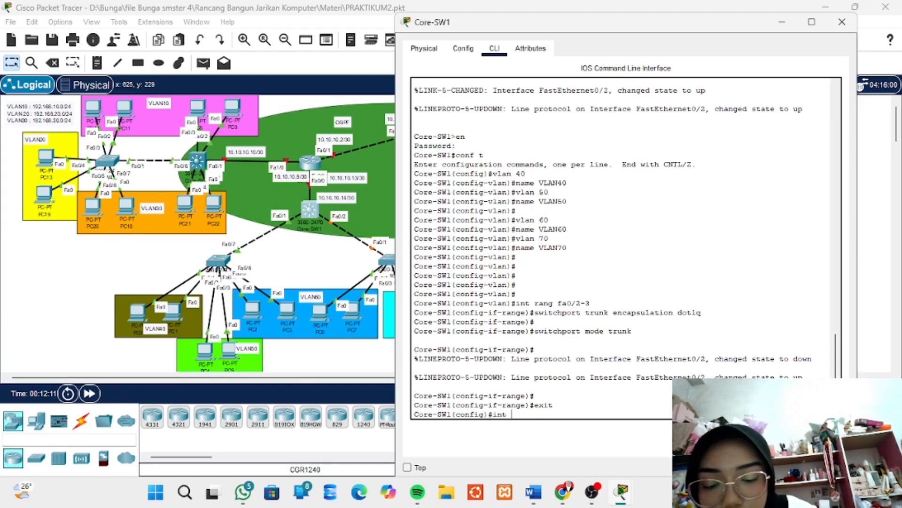
type("vla")
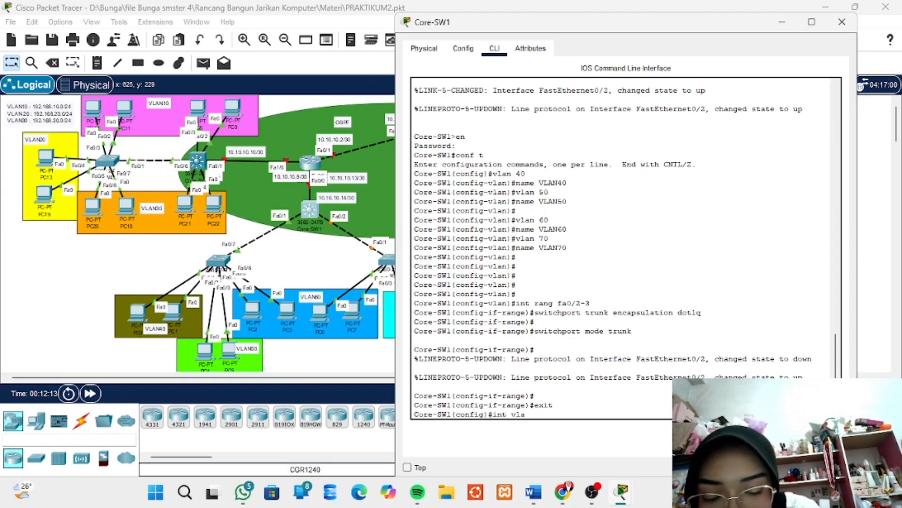
type("n 40")
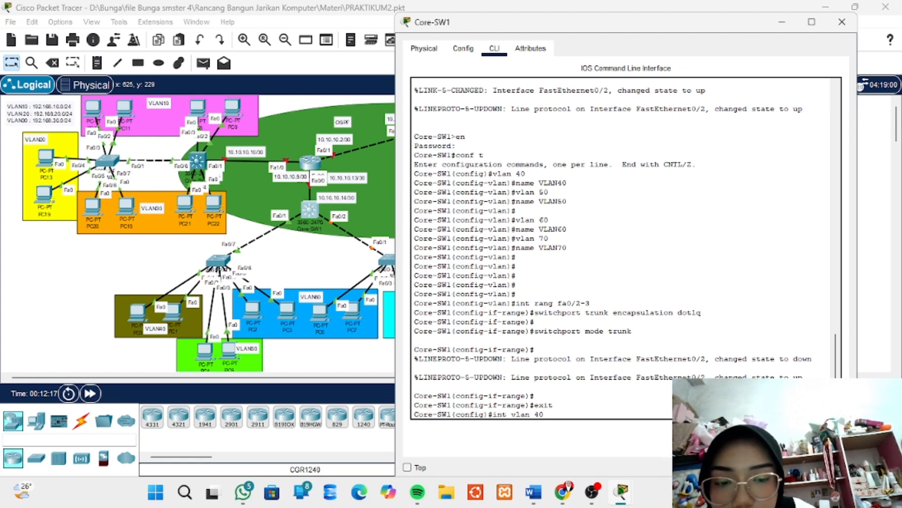
key("Return")
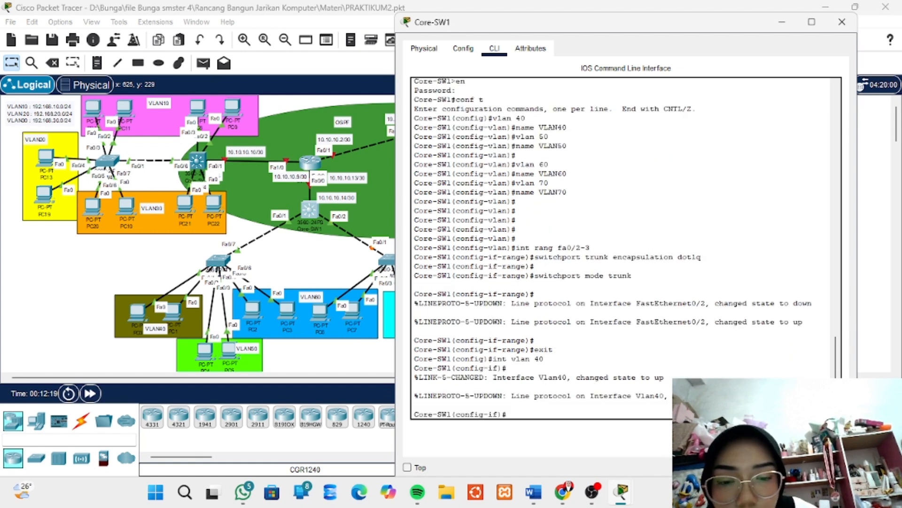
Assign IP address 192.168.40.1 with mask 255.255.255.0 to the VLAN 40 interface on Core-SW1
type("ip")
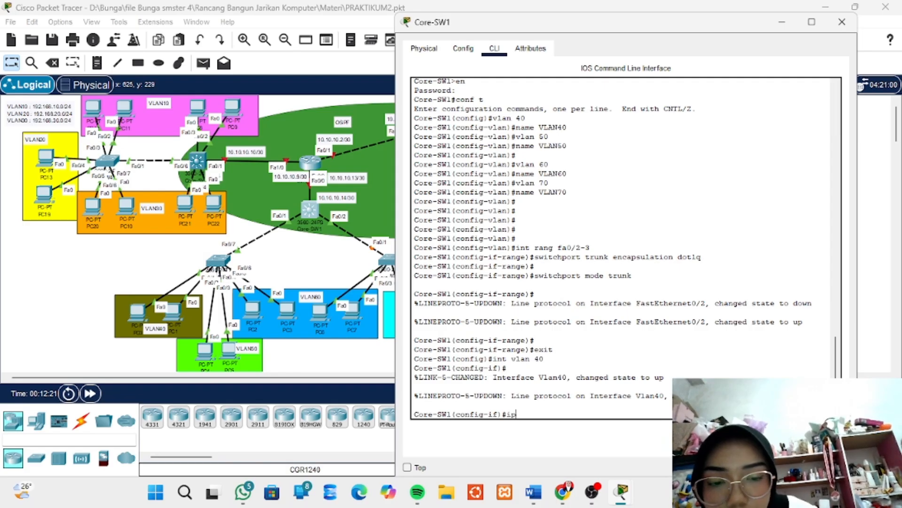
type(" address")
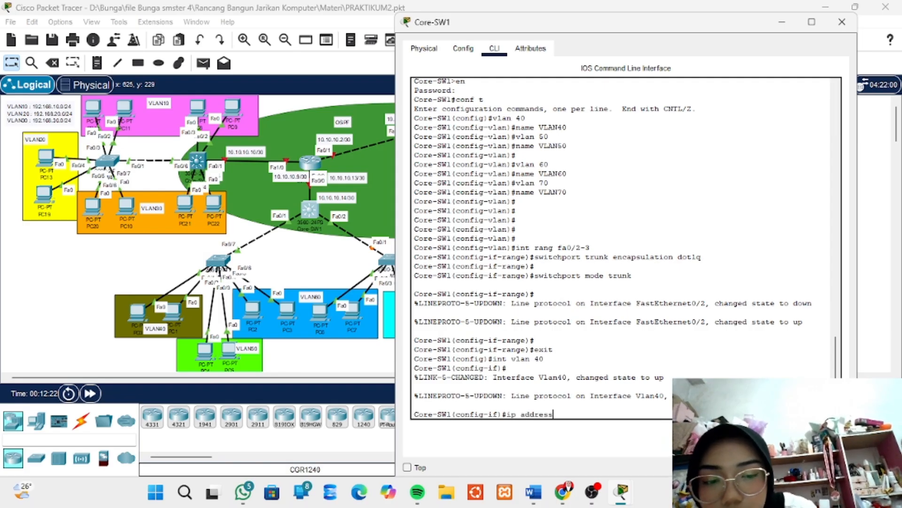
type(" 1")
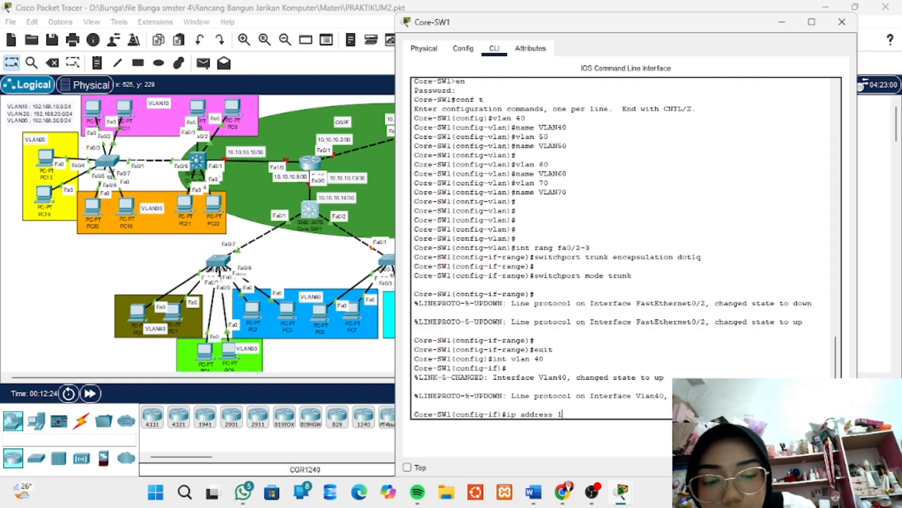
type("92.168")
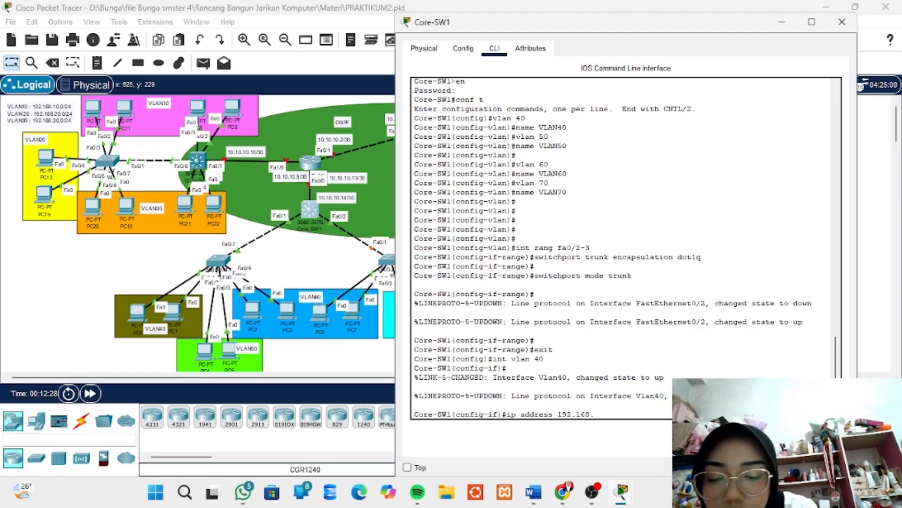
type(".")
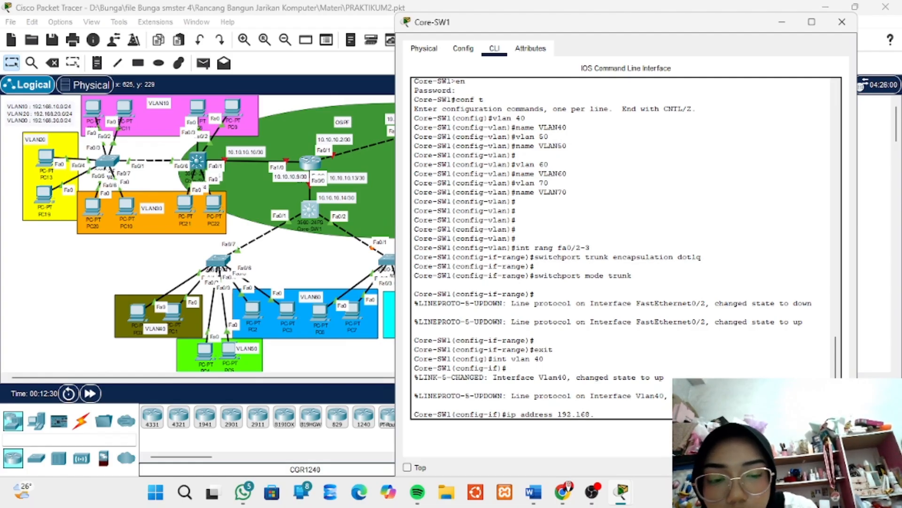
type("40.")
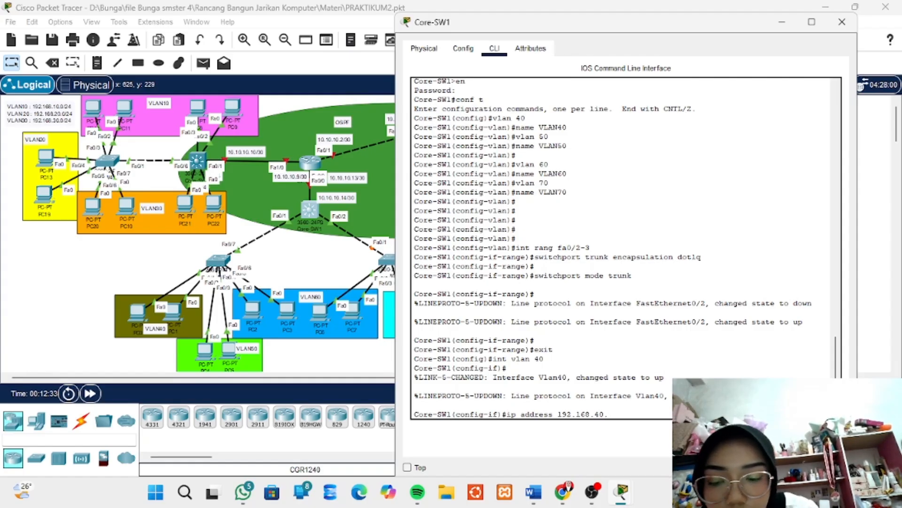
type("1")
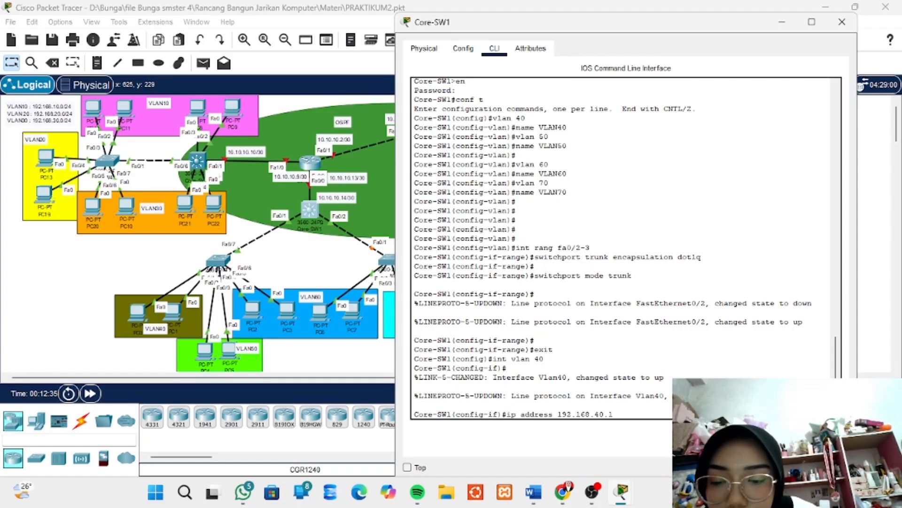
type(" 255")
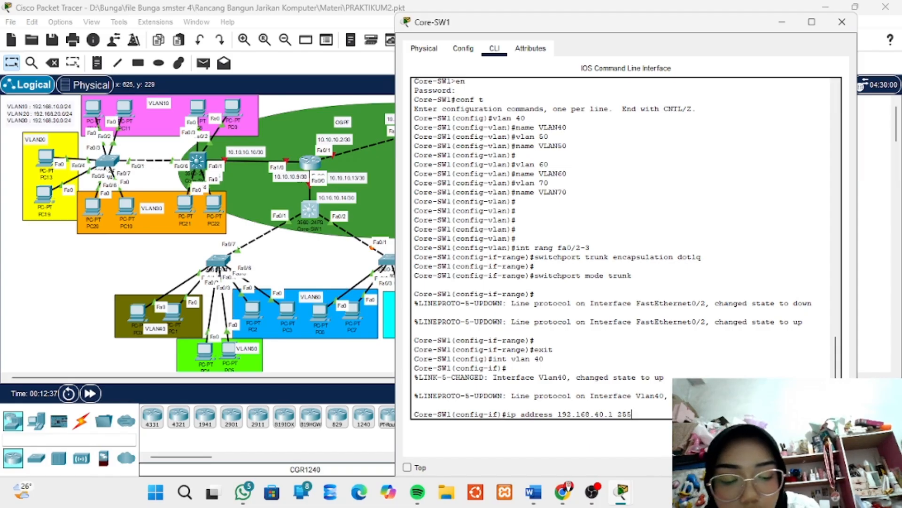
type(".255")
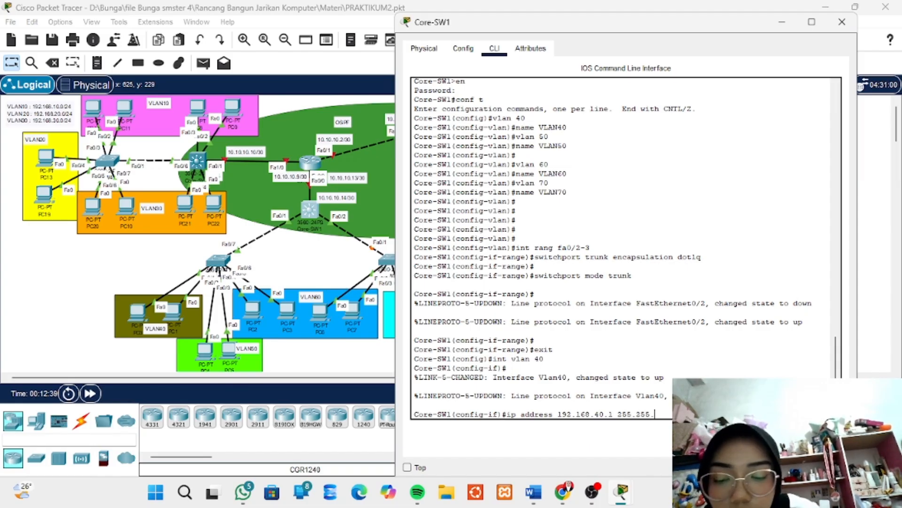
type(".255.")
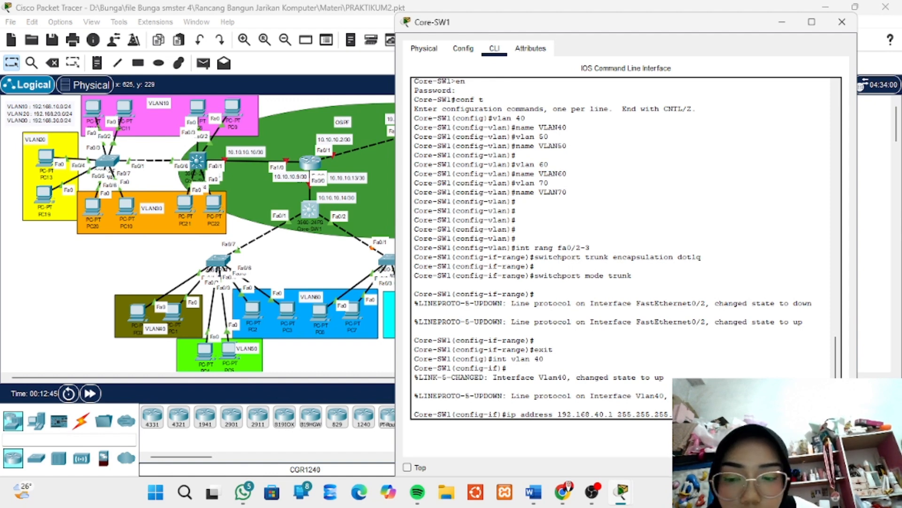
key("Return")
key("Return")
key("Return")
key("Return")
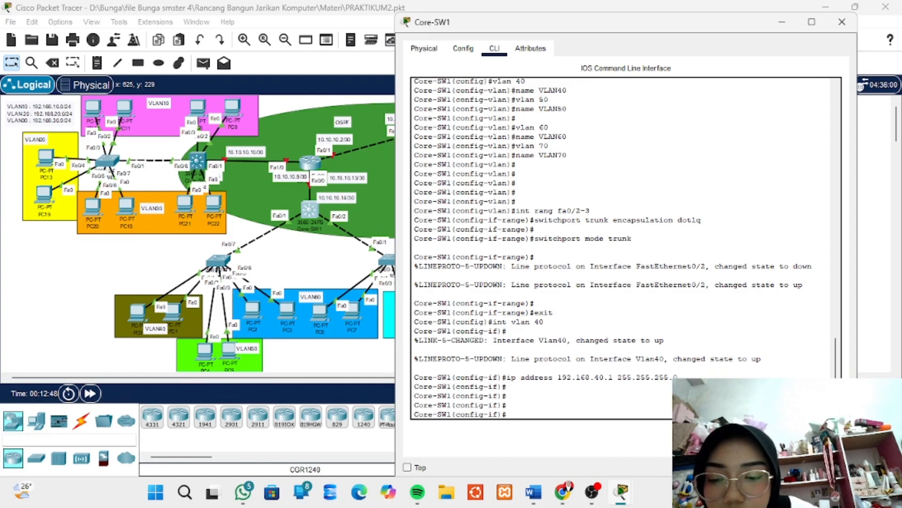
Create the VLAN 50 virtual interface on Core-SW1 and enter its configuration
type("int")
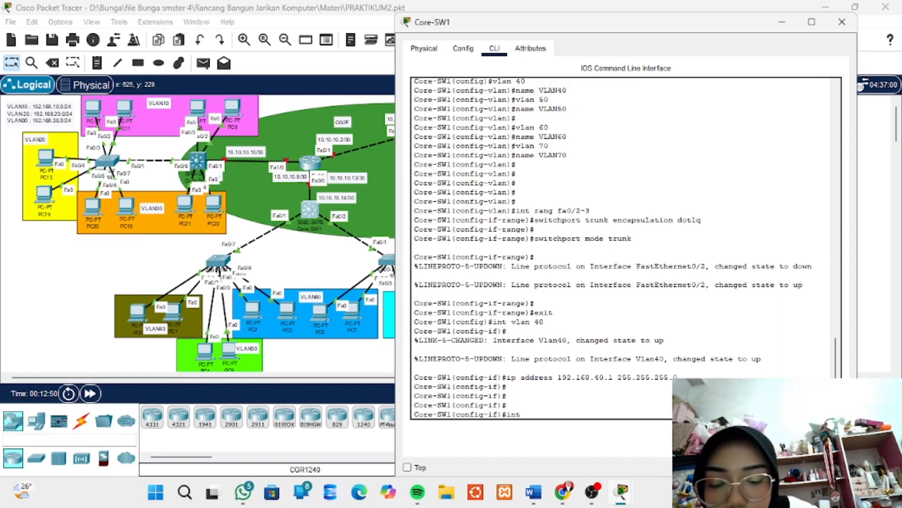
type(" vlan")
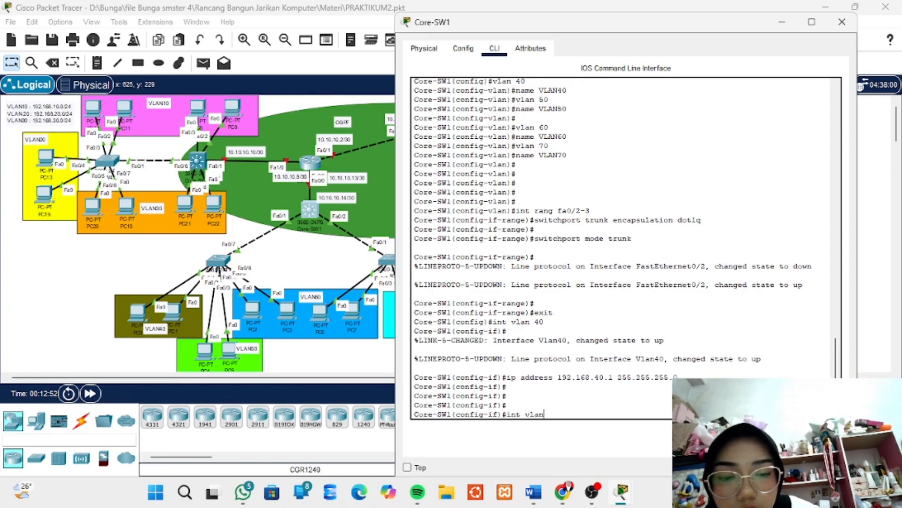
type(" 50")
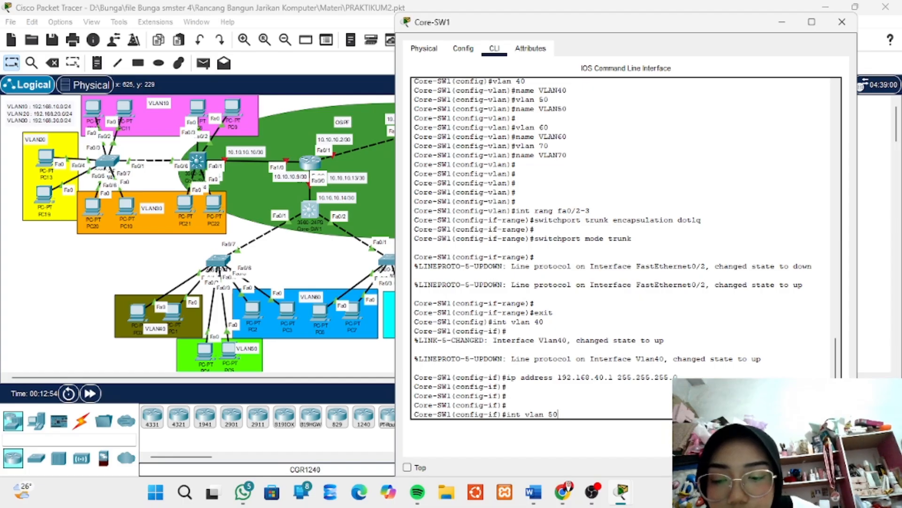
key("Return")
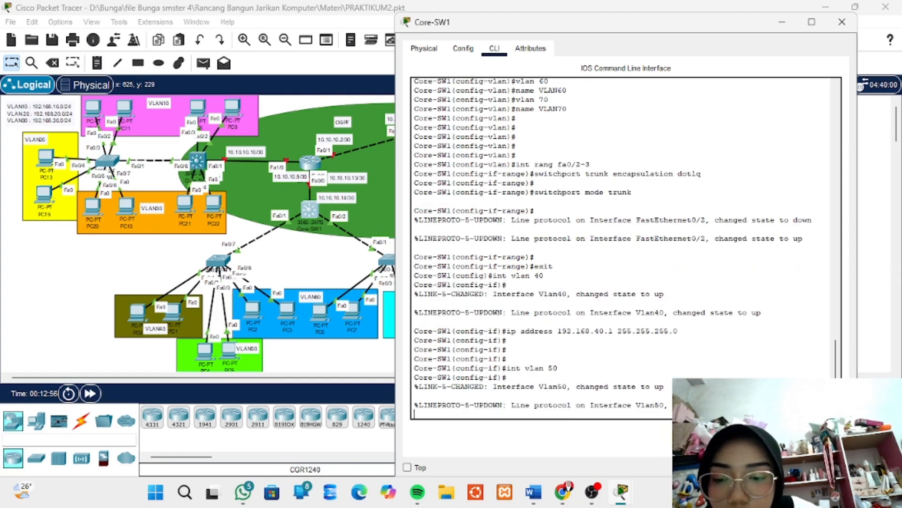
key("Return")
key("Return")
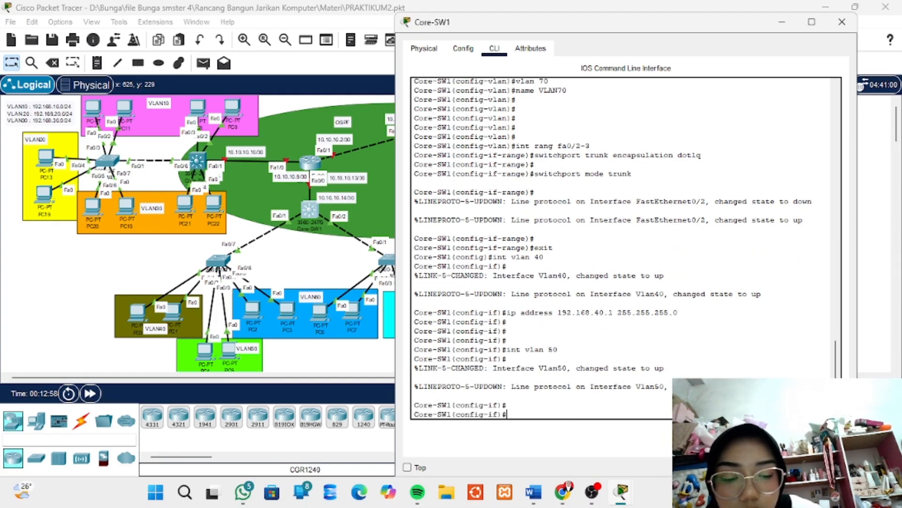
Assign IP address 192.168.50.1 with mask 255.255.255.0 to the VLAN 50 interface
type("ip addre")
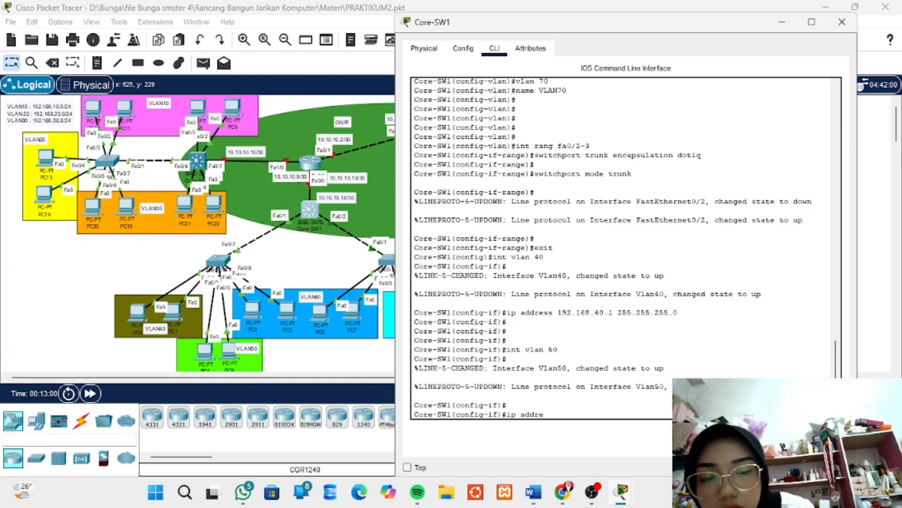
type("ss 19")
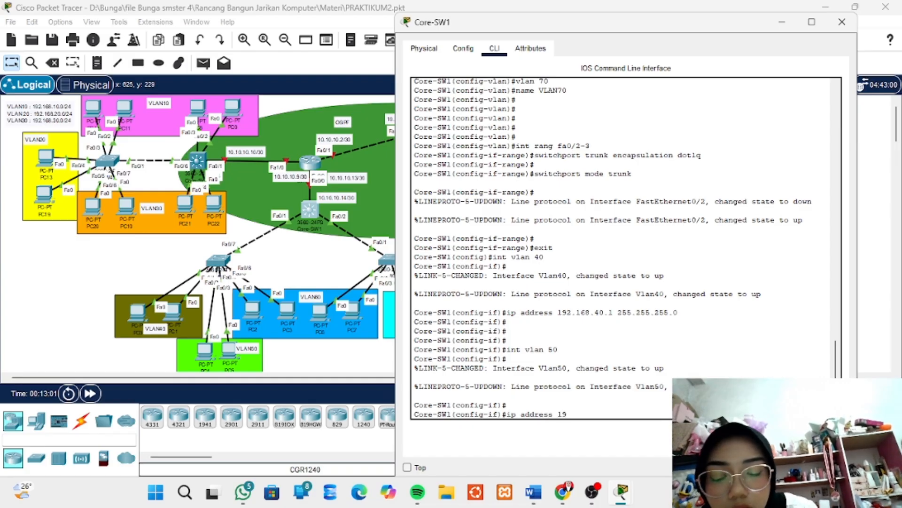
type("2.1")
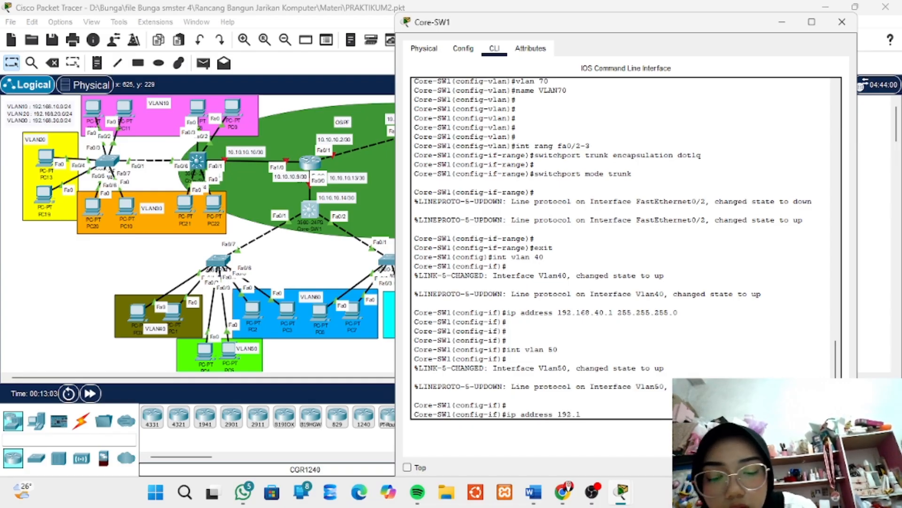
type("68.50")
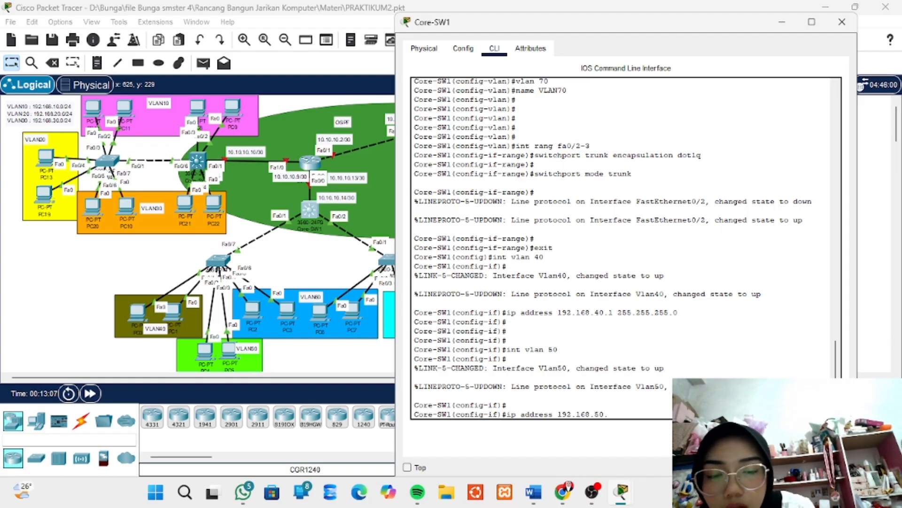
type(".1")
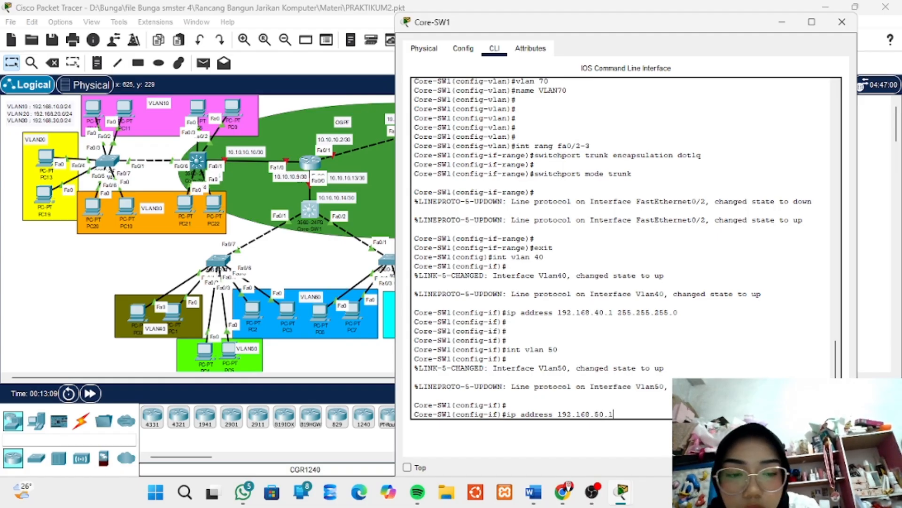
type(" 255.")
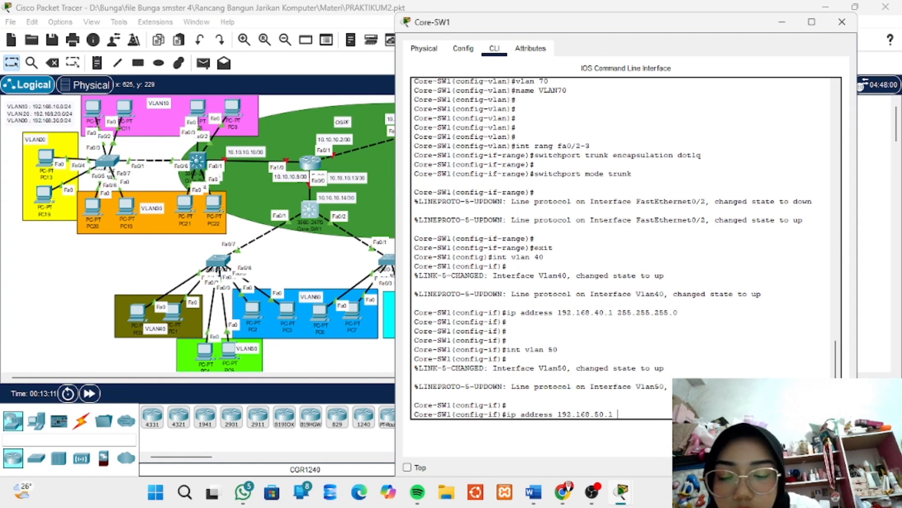
type("25")
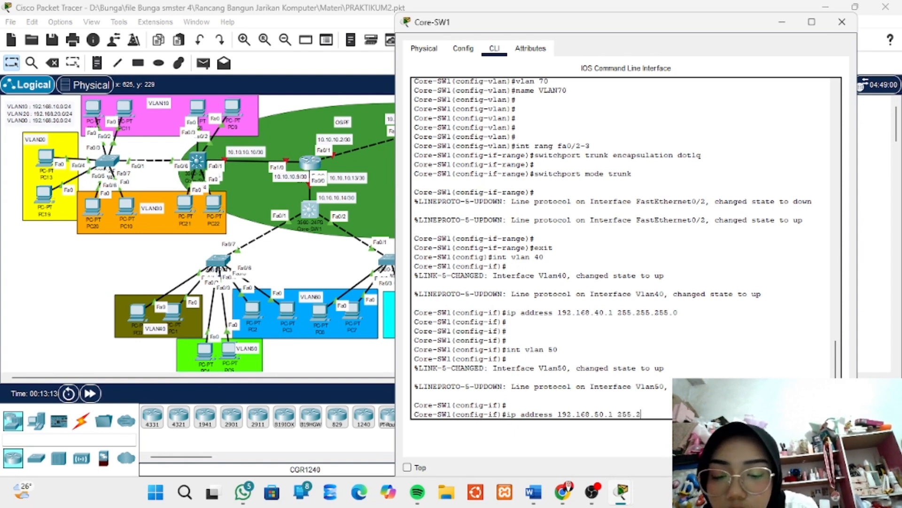
type("5.255.")
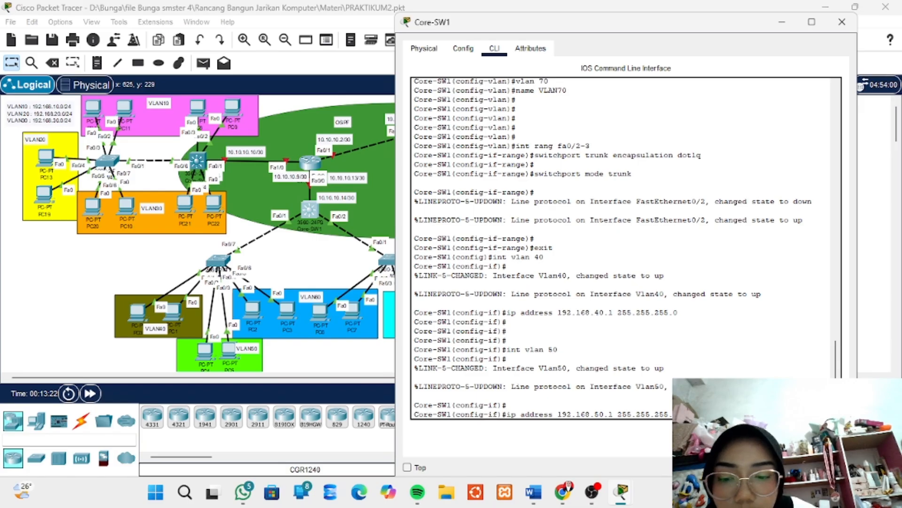
key("Return")
key("Return")
key("Return")
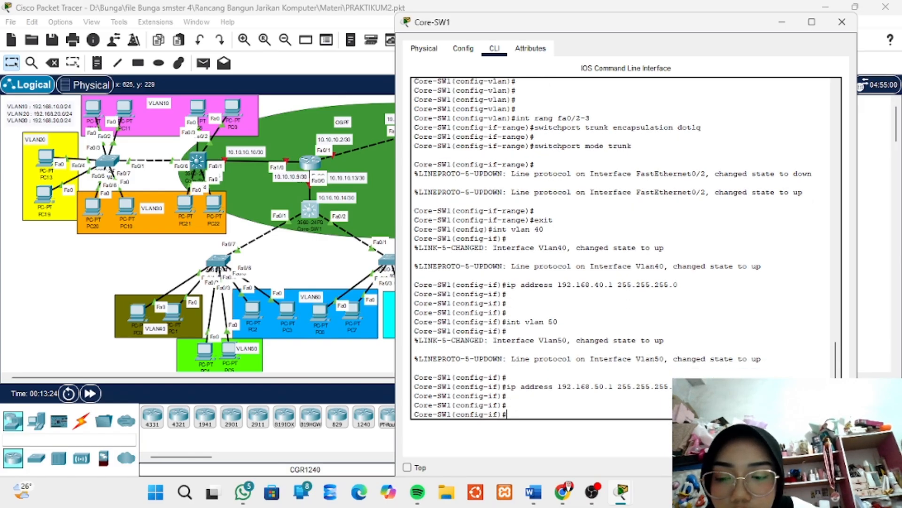
Create the VLAN 60 virtual interface on Core-SW1 and enter its configuration
type("vl")
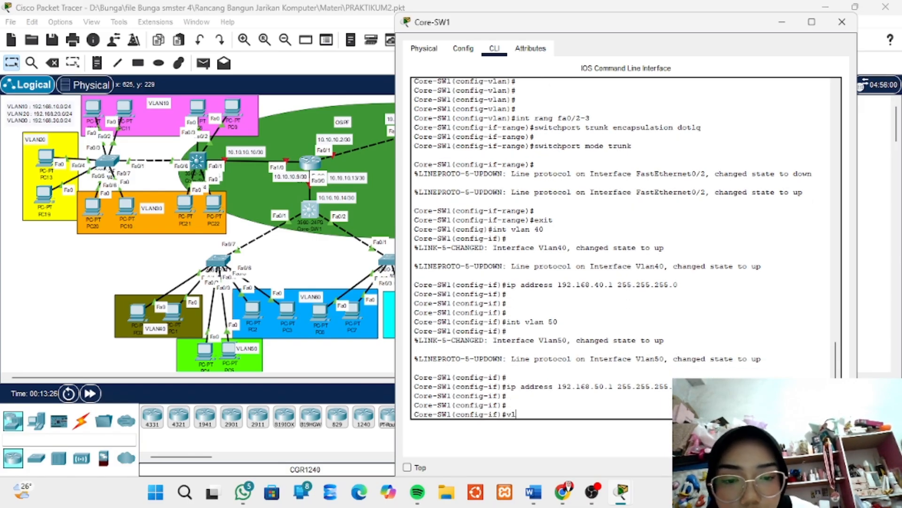
key("BackSpace")
key("BackSpace")
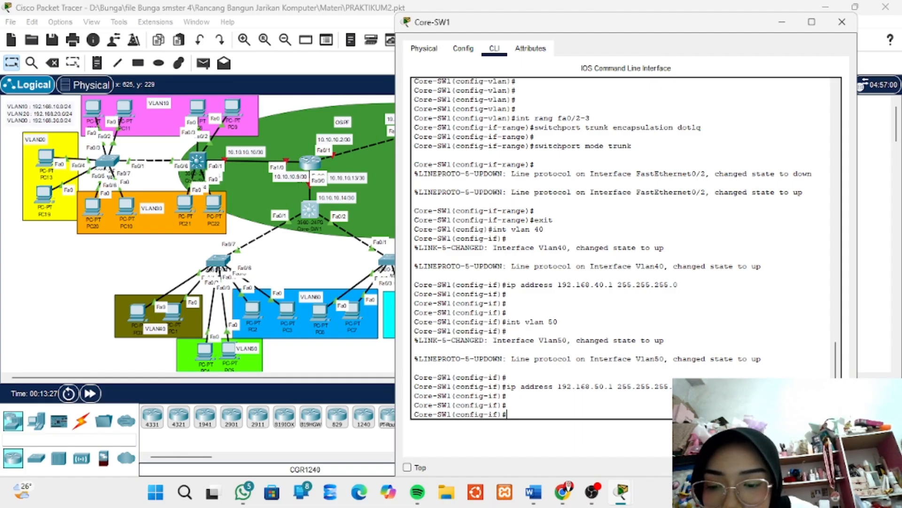
type("int ")
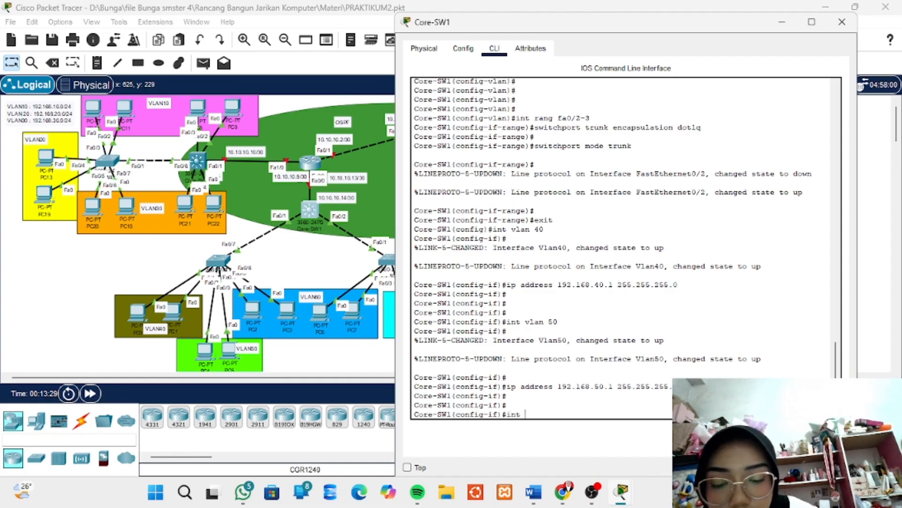
type("vlan")
type("60")
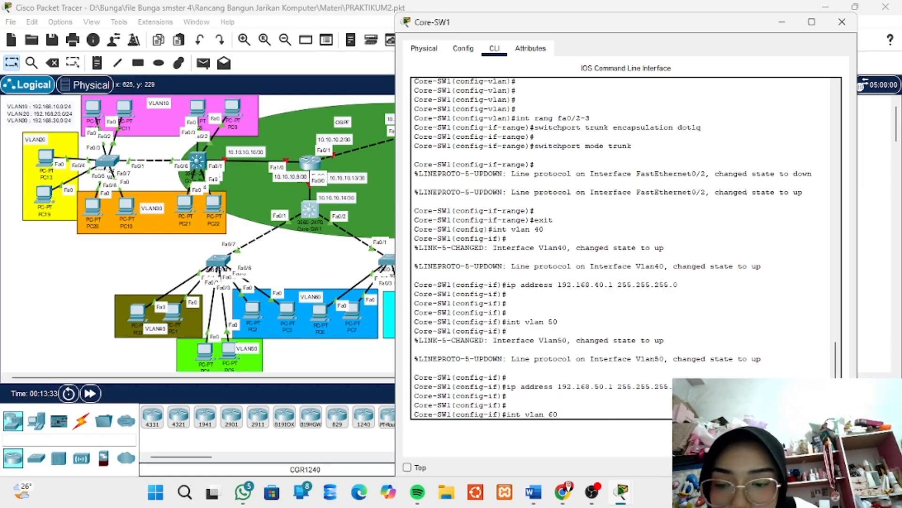
key("Return")
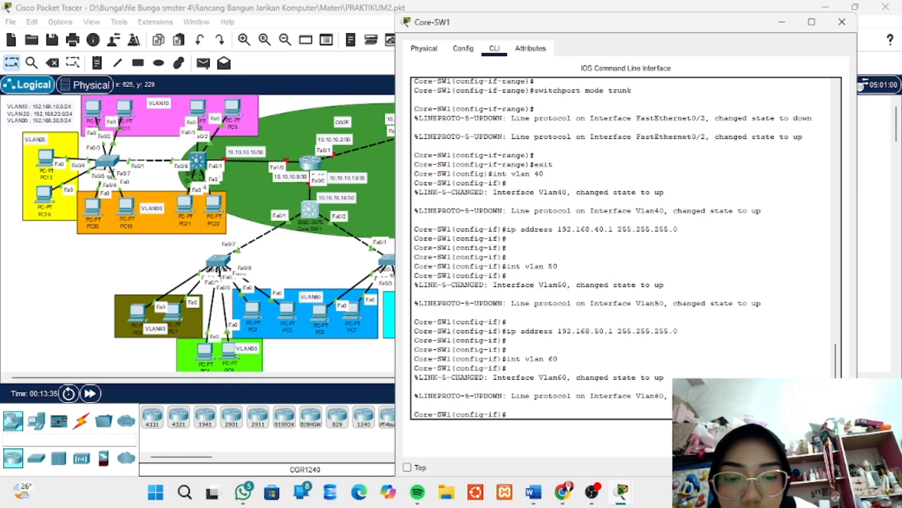
Assign IP address 192.168.60.1 with mask 255.255.255.0 to the VLAN 60 interface on Core-SW1
type("ip ad")
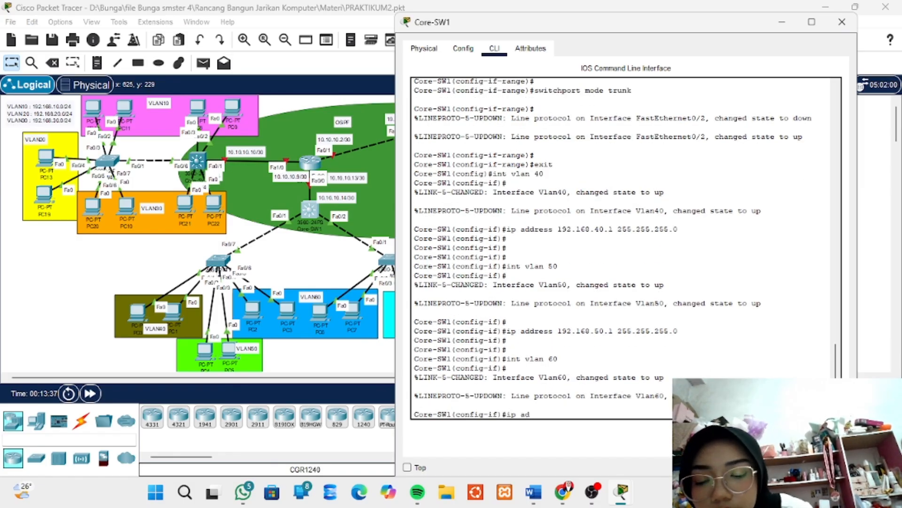
type("dress")
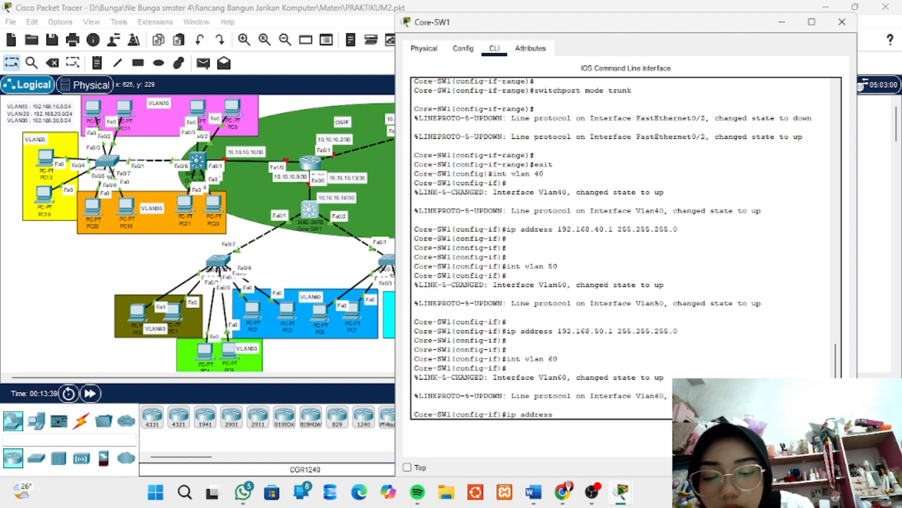
type(" 192.1")
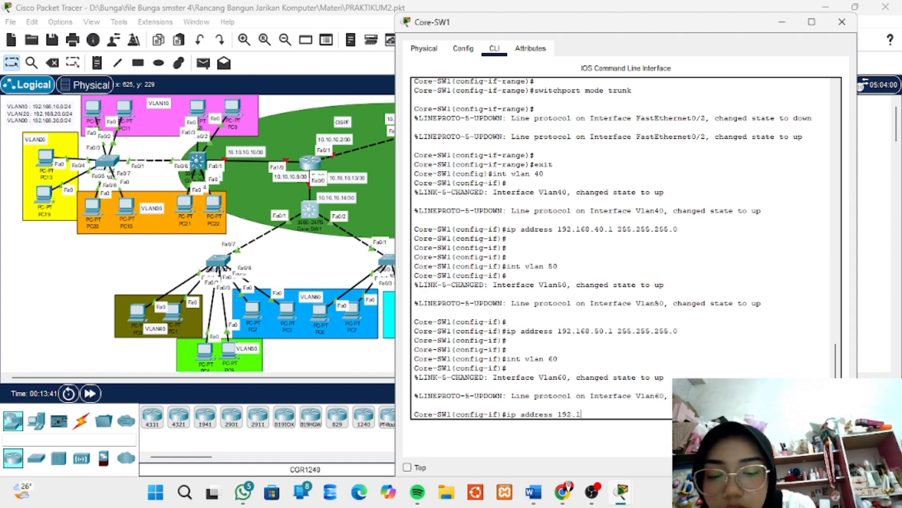
type("68.")
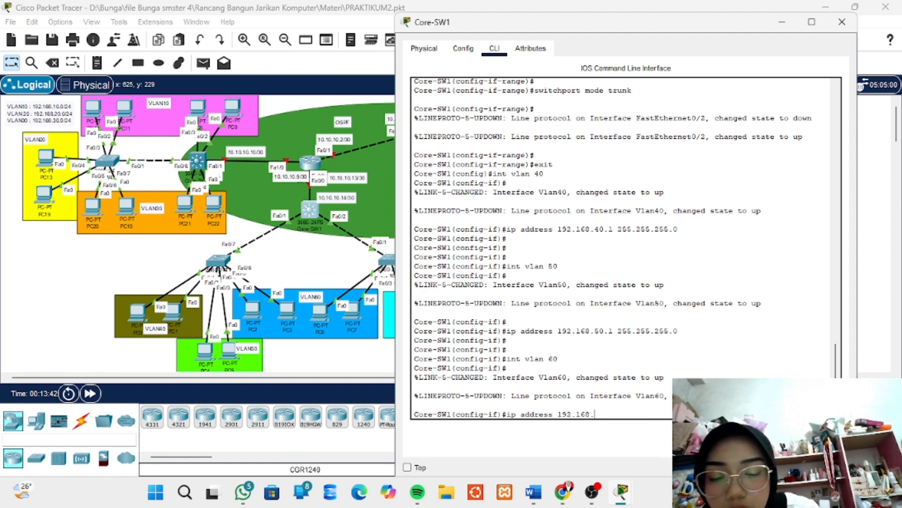
type("60.")
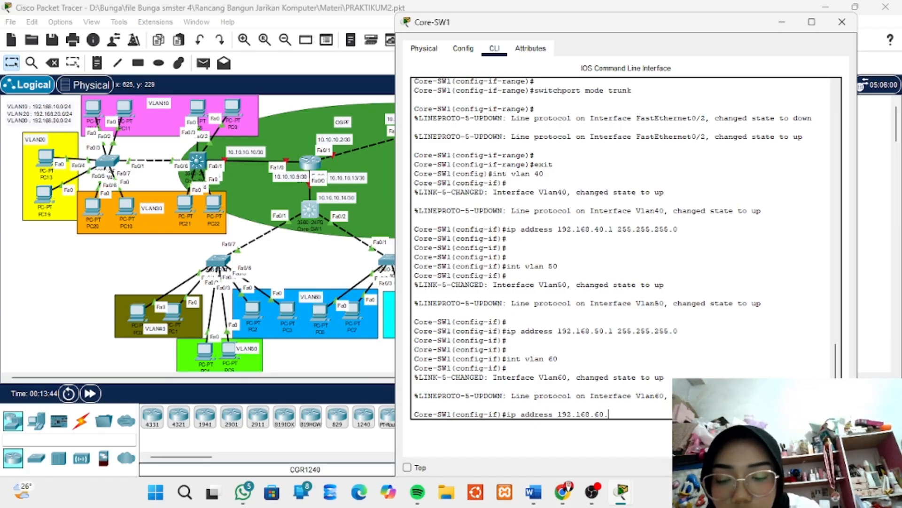
type("1")
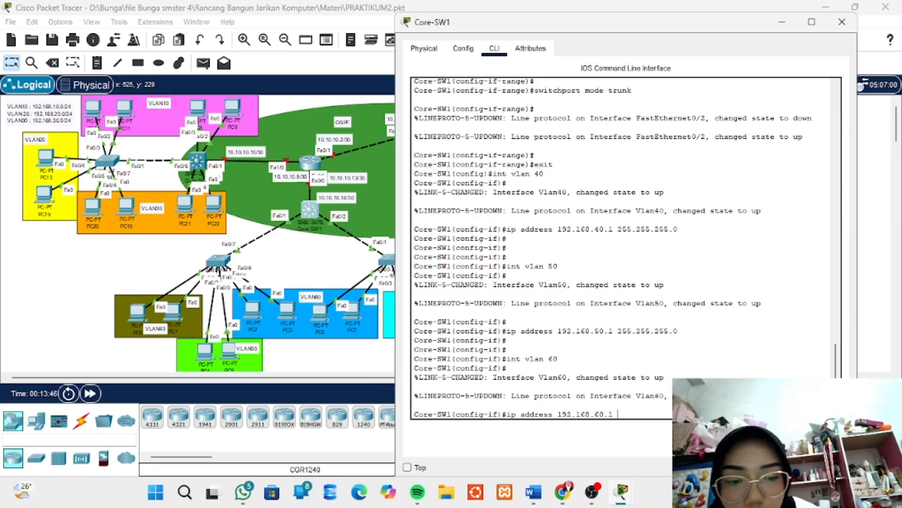
type(" 2")
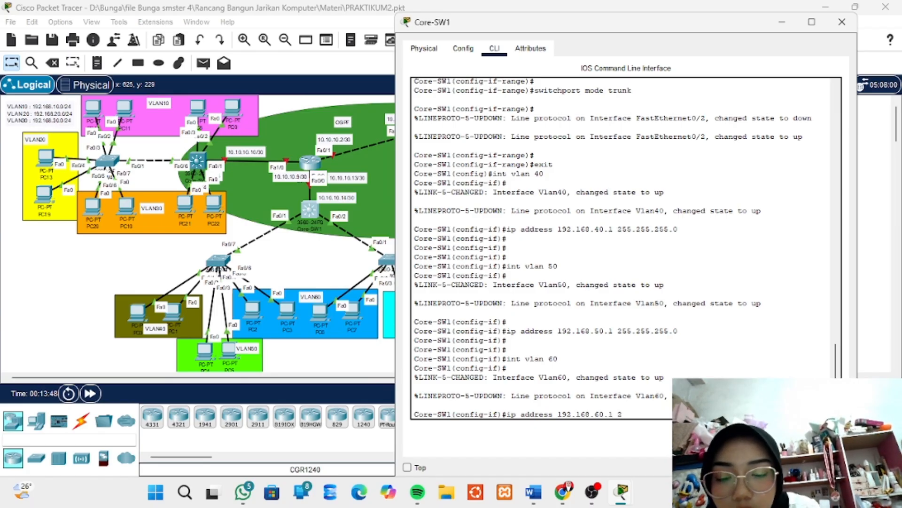
type("55.255")
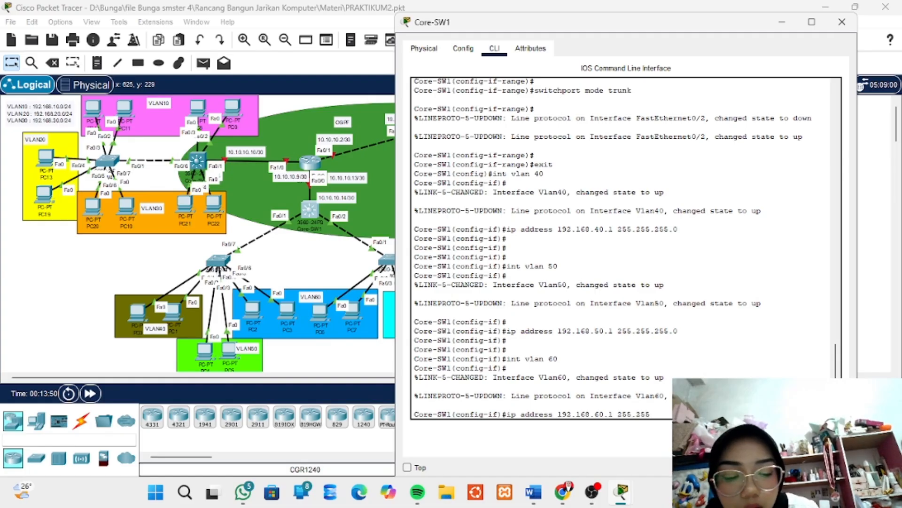
type(".255.")
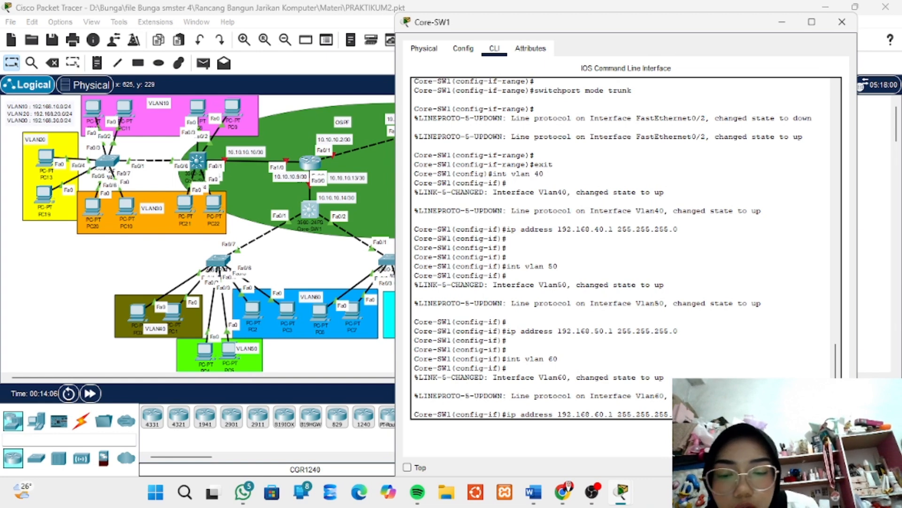
key("Return")
key("Return")
key("Return")
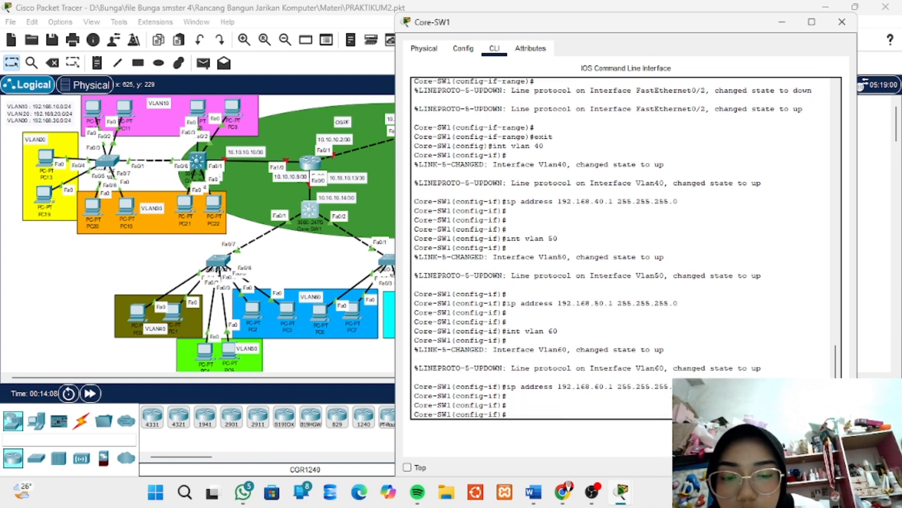
Create the VLAN 70 virtual interface on Core-SW1 and enter its configuration
type("int ")
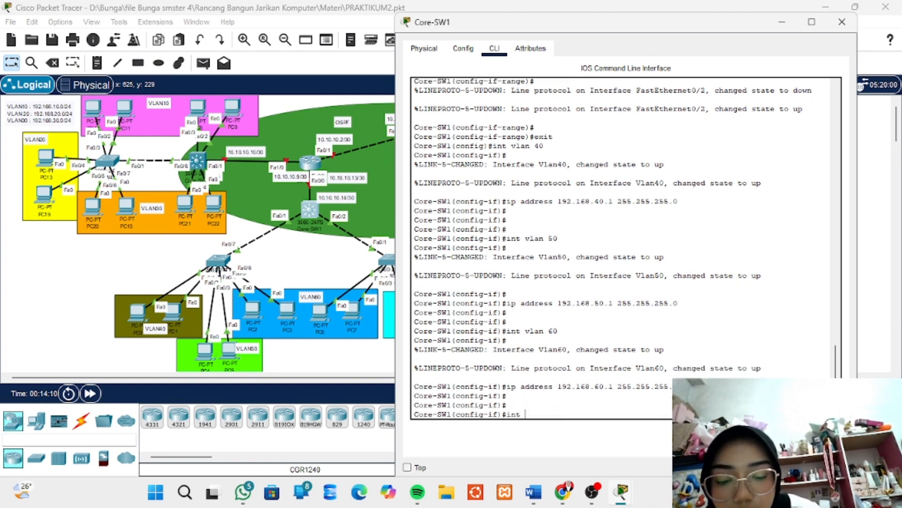
type("vlan ")
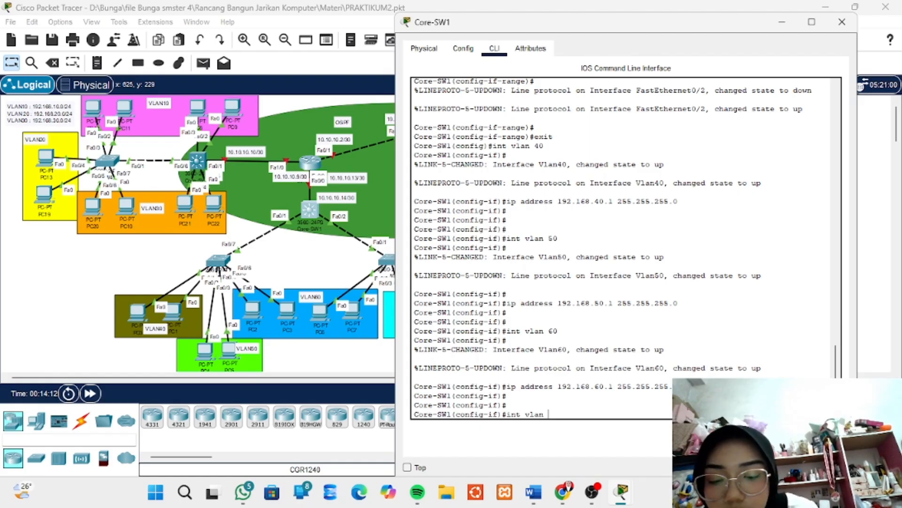
type("70")
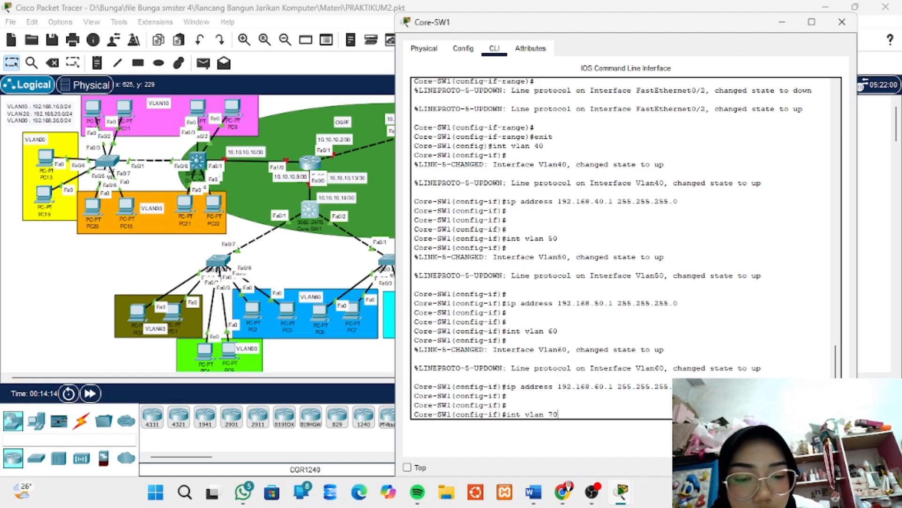
key("Return")
Assign IP address 192.168.70.1 with mask 255.255.255.0 to the VLAN 70 interface and return to global configuration mode
type("ip addr")
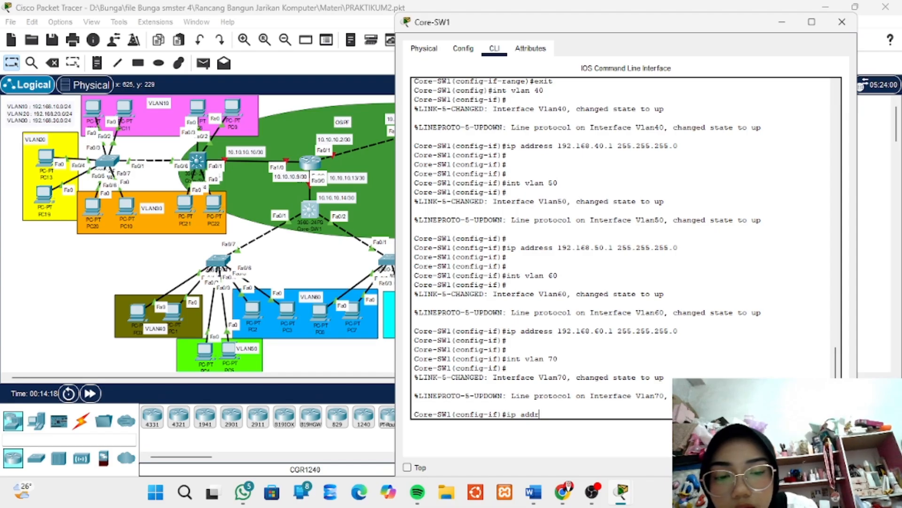
type("ess 192.1")
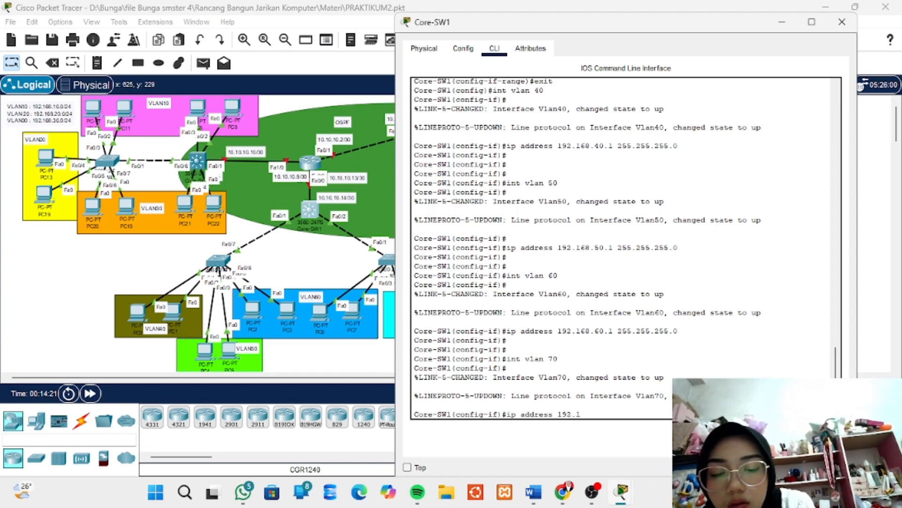
type("68.")
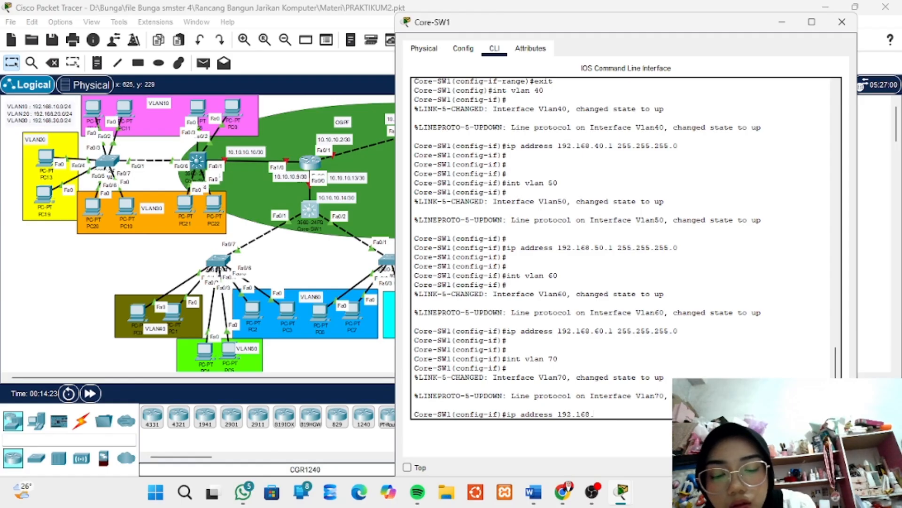
type("70")
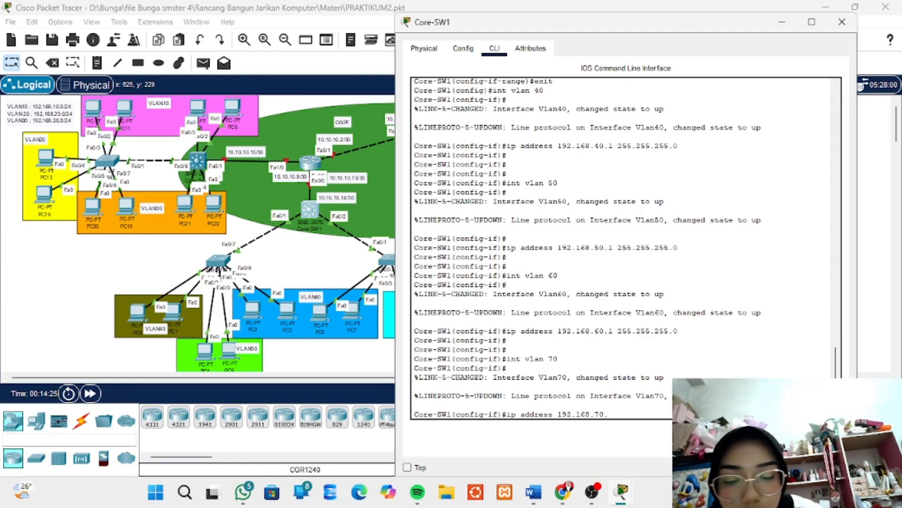
type(".1")
type(" 2")
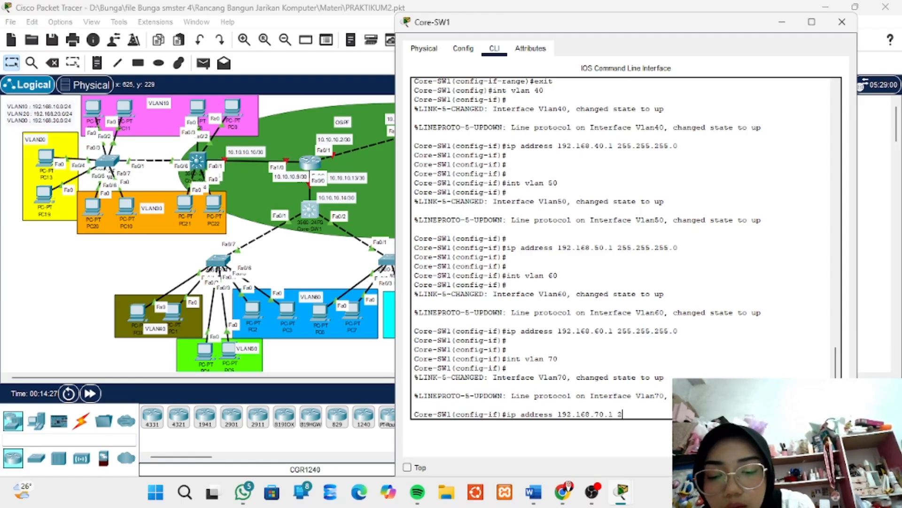
type("55.255")
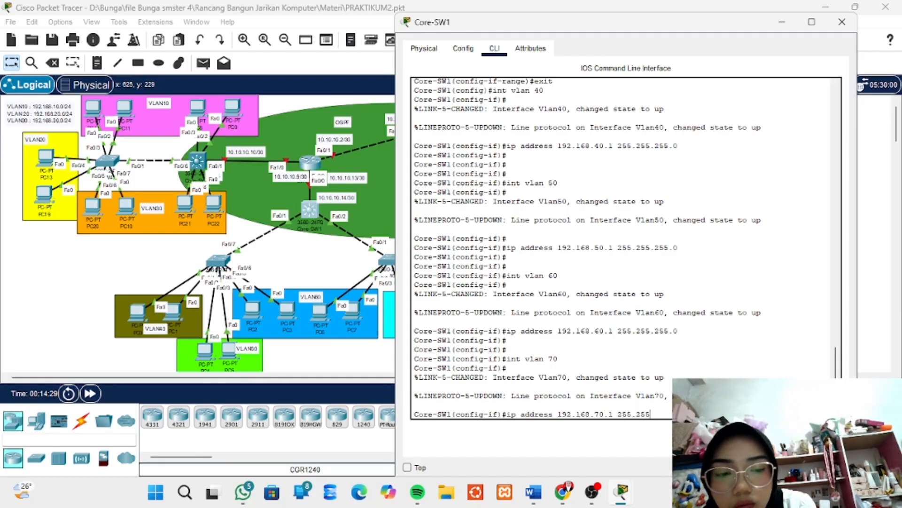
type(".255.")
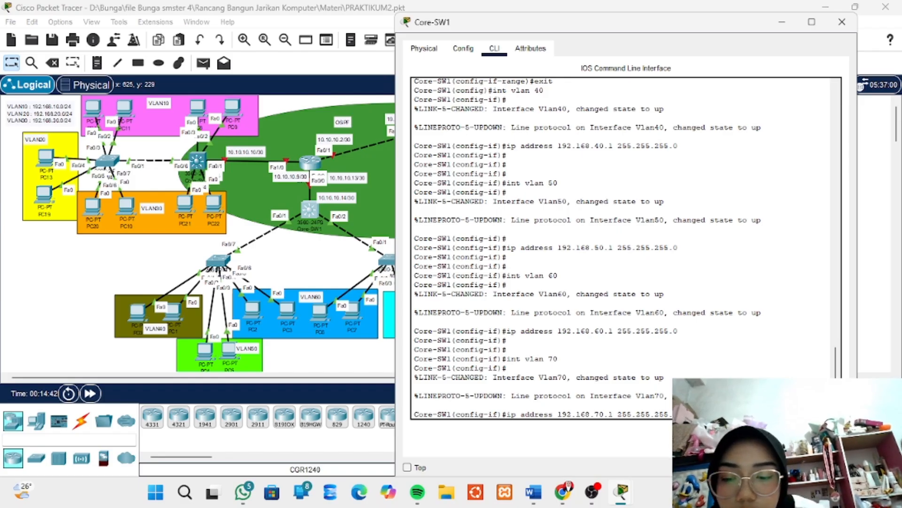
key("Return")
key("Return")
key("Return")
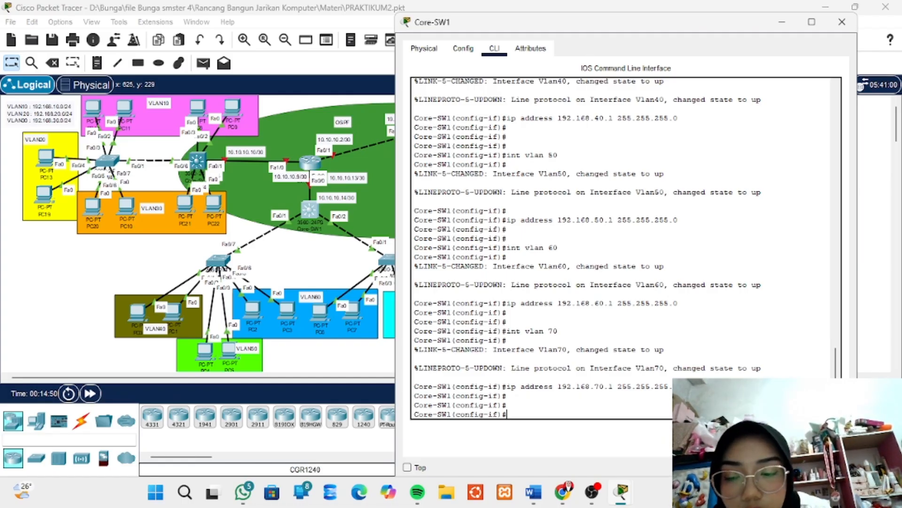
type("e")
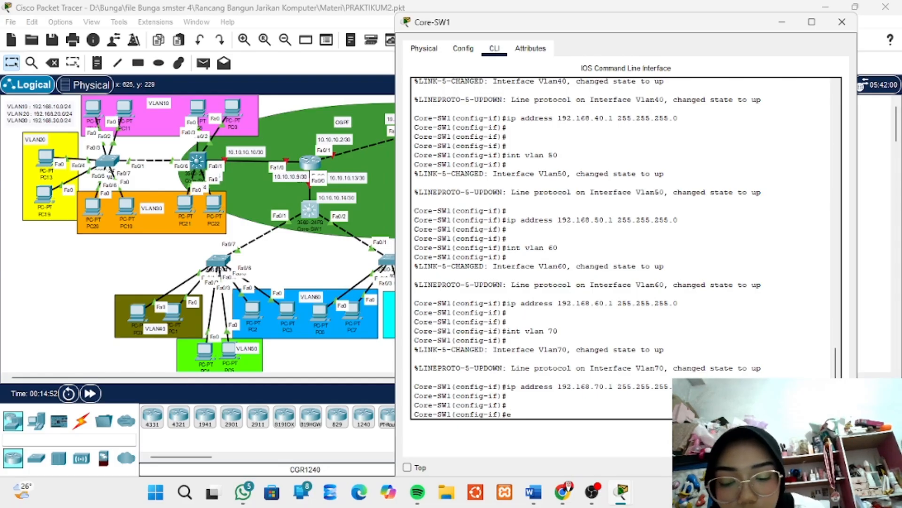
type("xit")
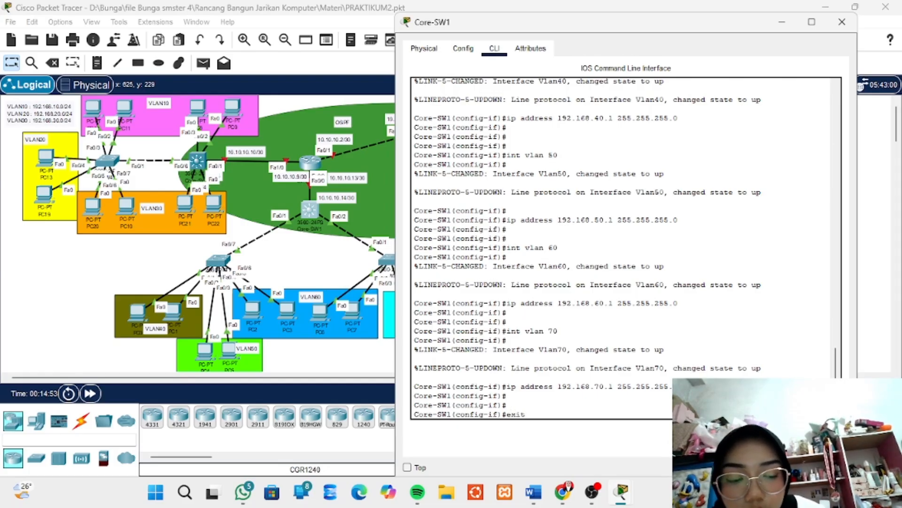
key("Return")
key("Return")
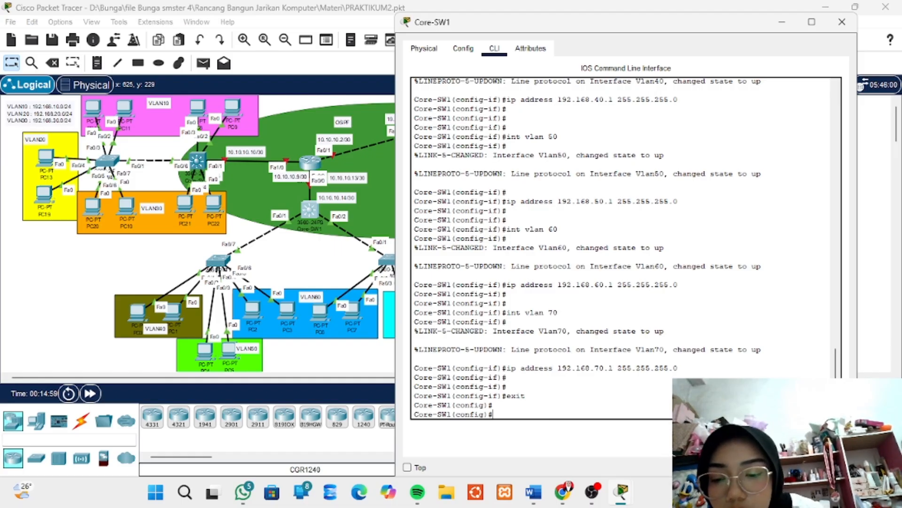
Create a DHCP pool named VLAN40 on Core-SW1 and enter its configuration
type("ip d")
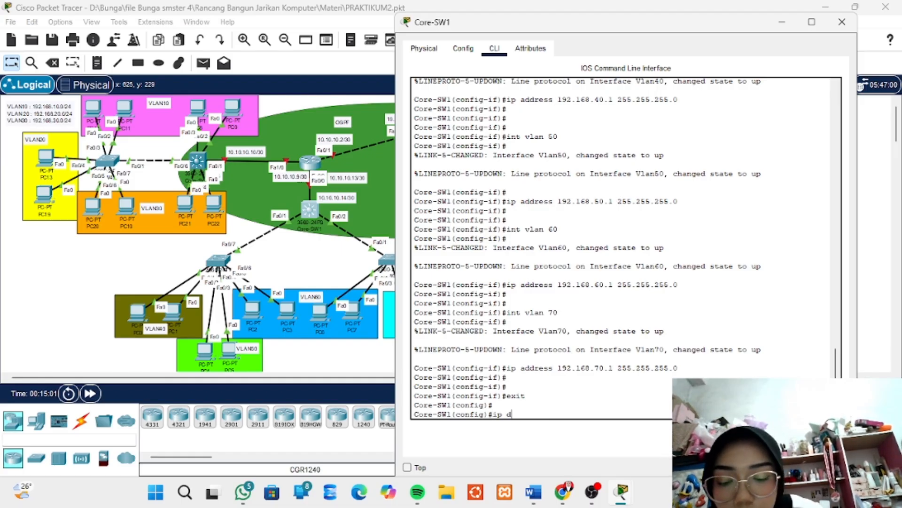
type("hc")
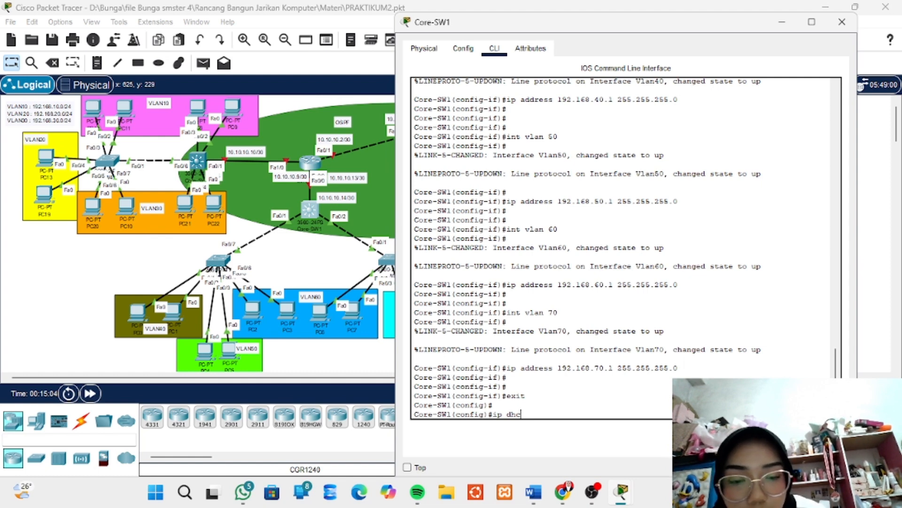
type("p ")
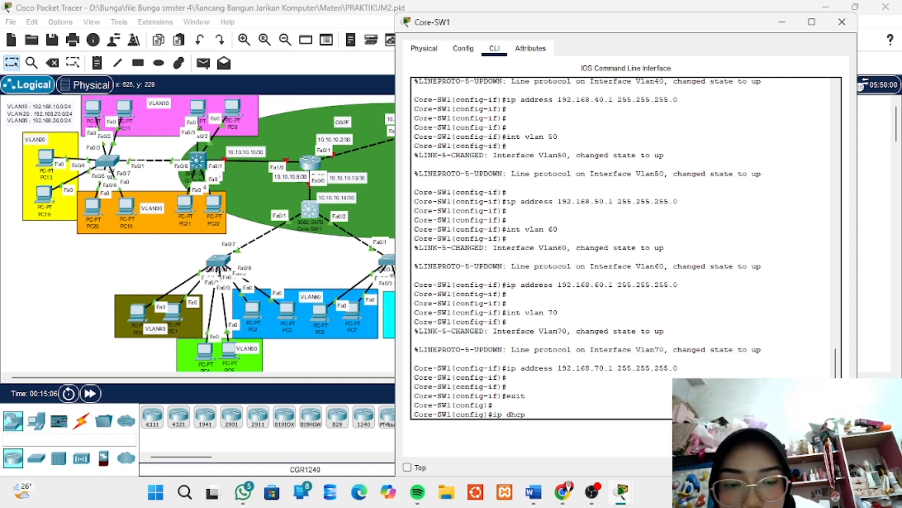
type("pool")
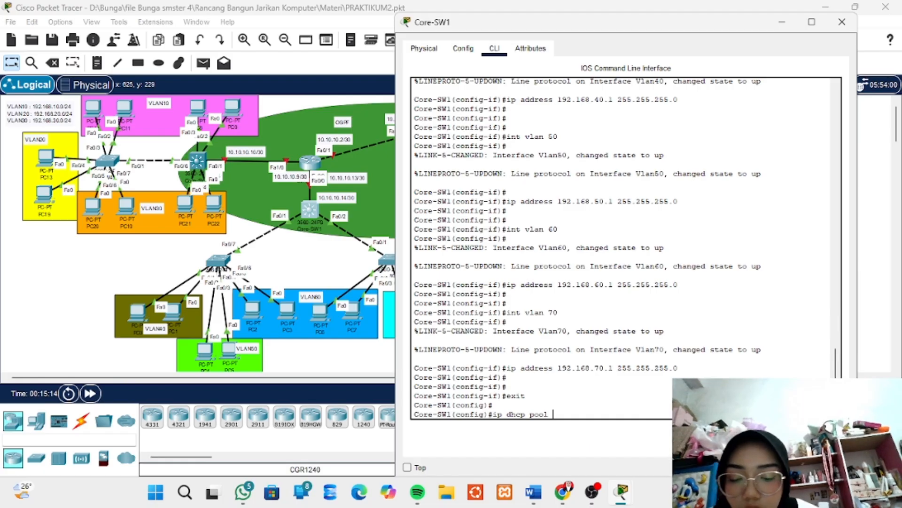
type("VLAN")
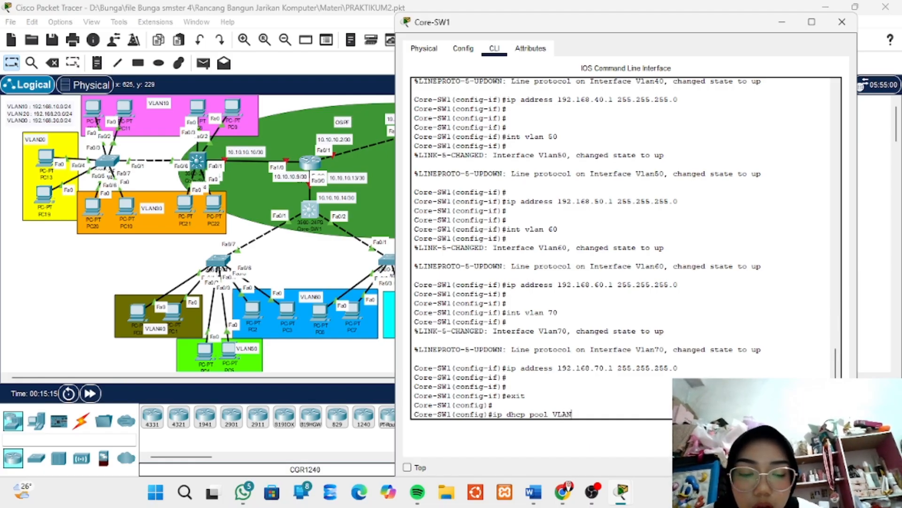
type("40")
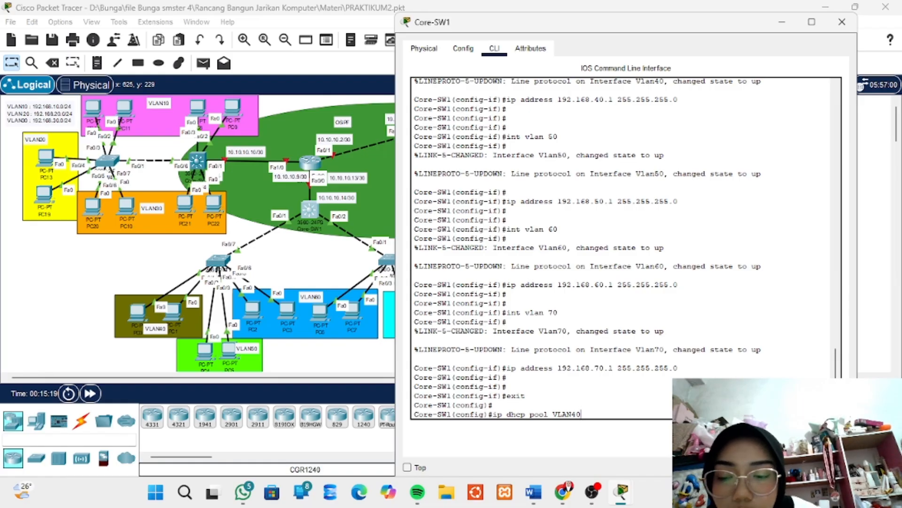
key("Return")
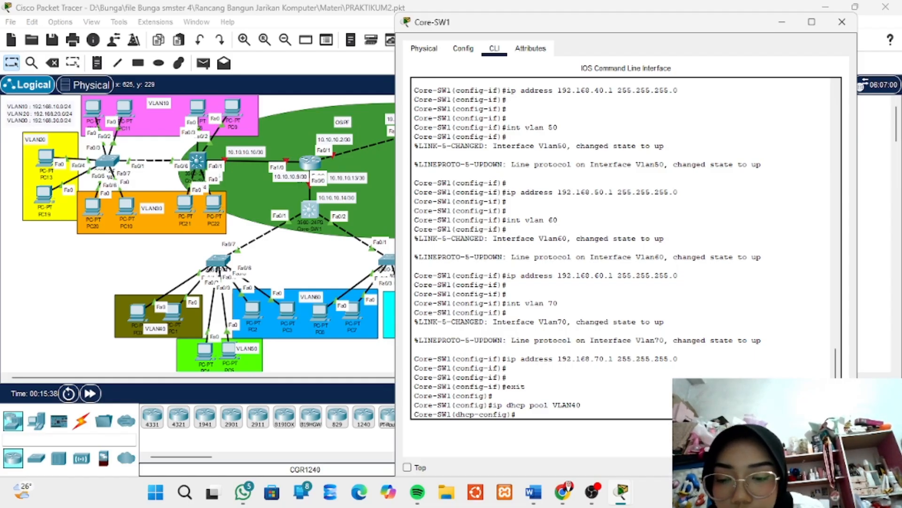
Define network 192.168.40.0 with mask 255.255.255.0 for the VLAN40 DHCP pool on Core-SW1
type("netw")
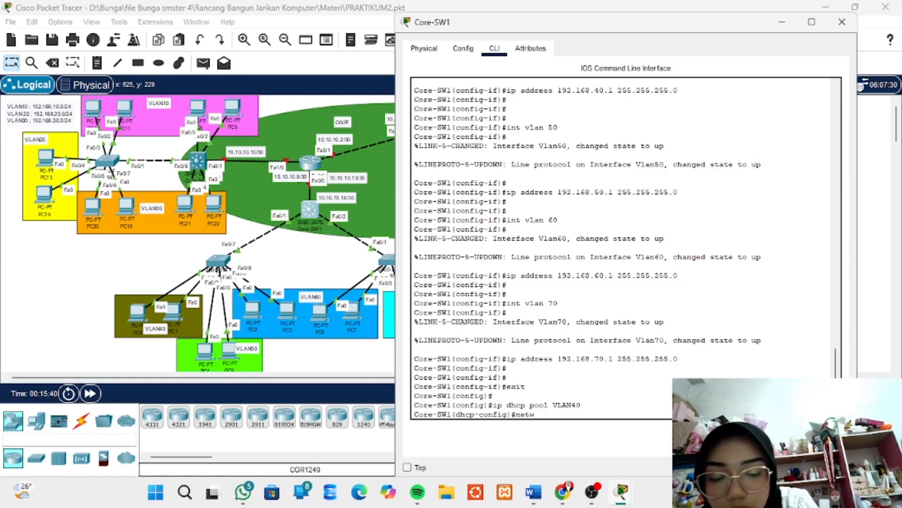
type("ork")
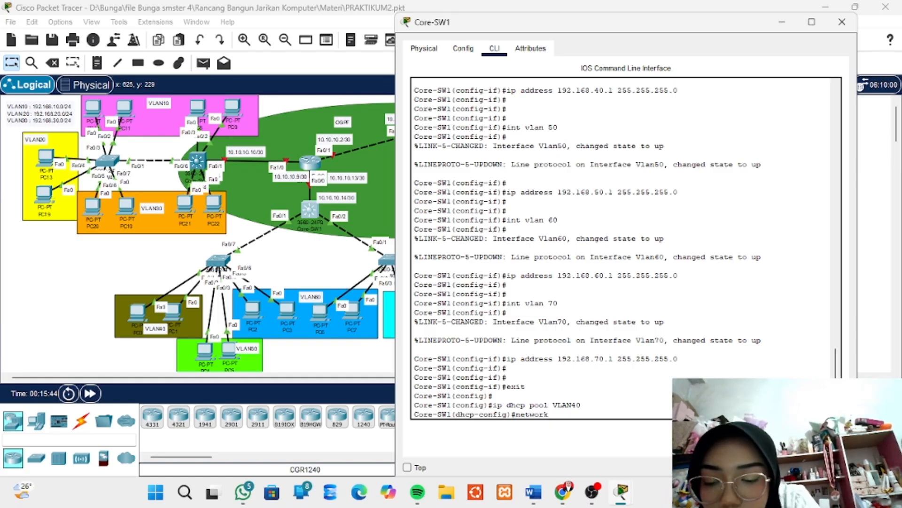
type(" 192.")
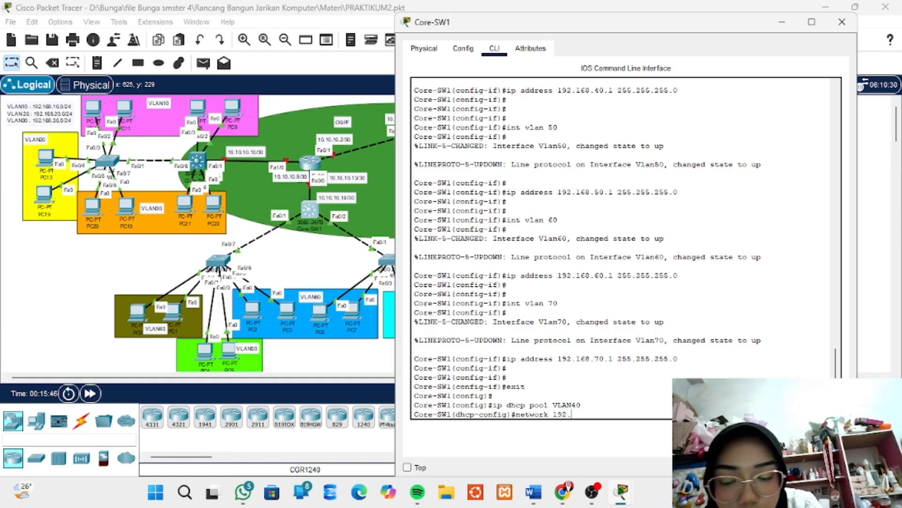
type("168")
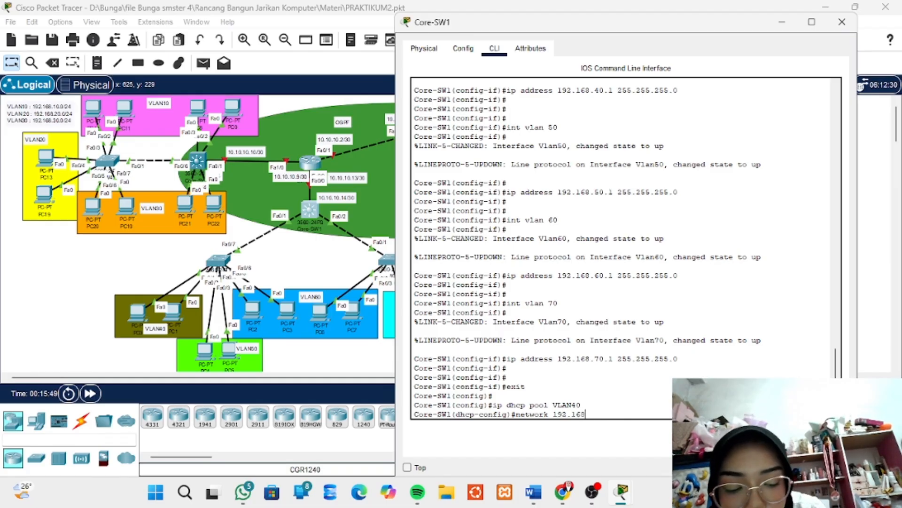
type(".")
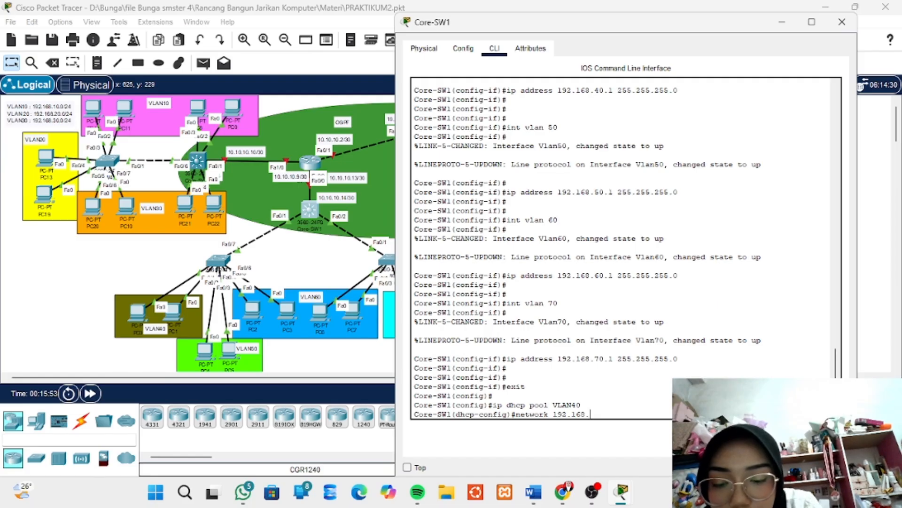
type("40.")
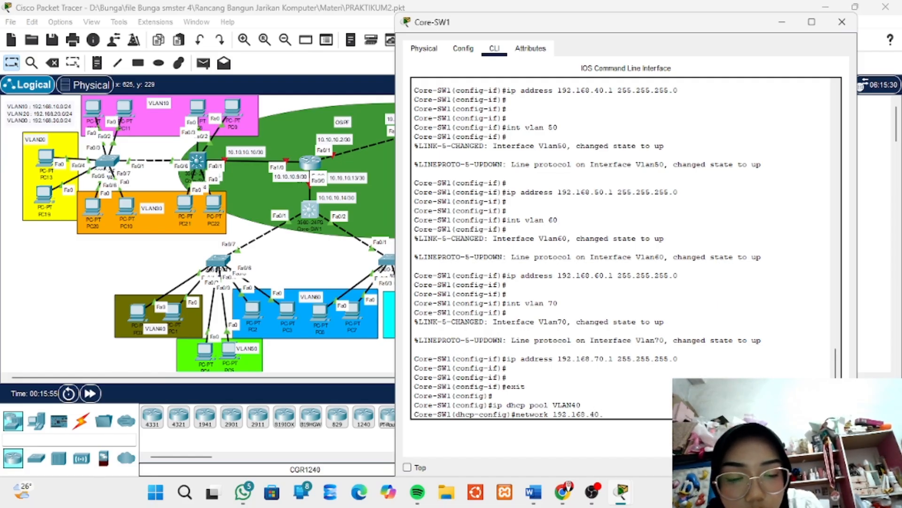
type("0")
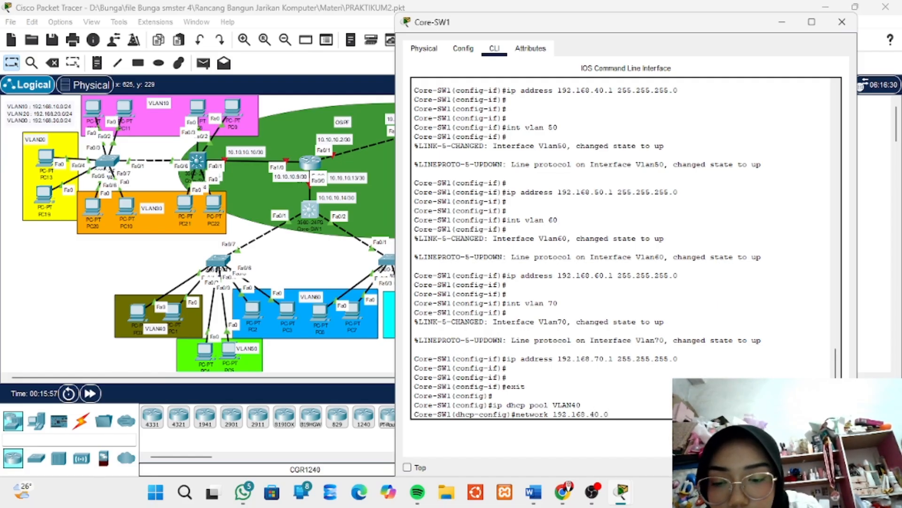
type(" 255")
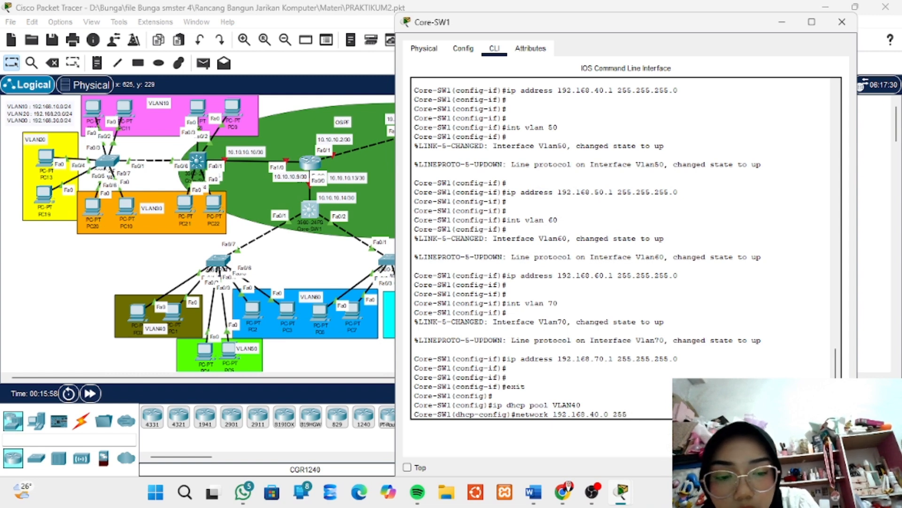
type(".255.2")
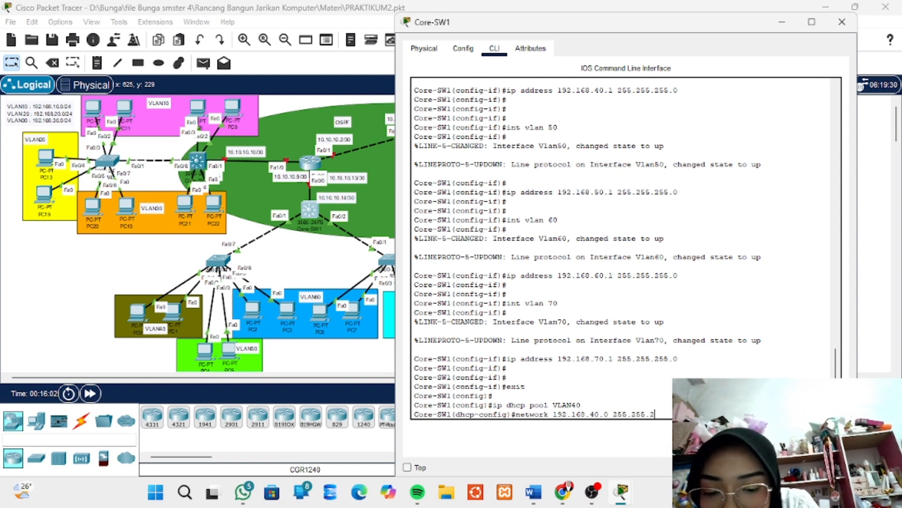
type("55.0")
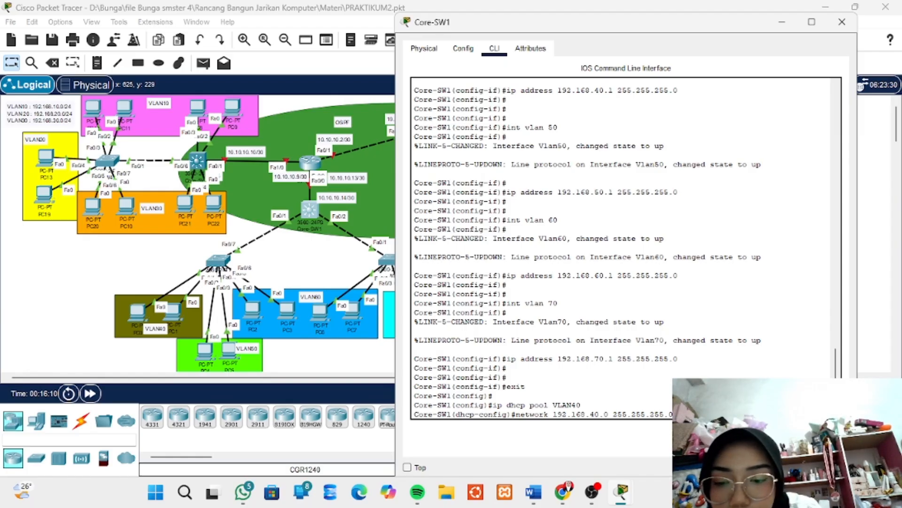
key("Return")
key("Return")
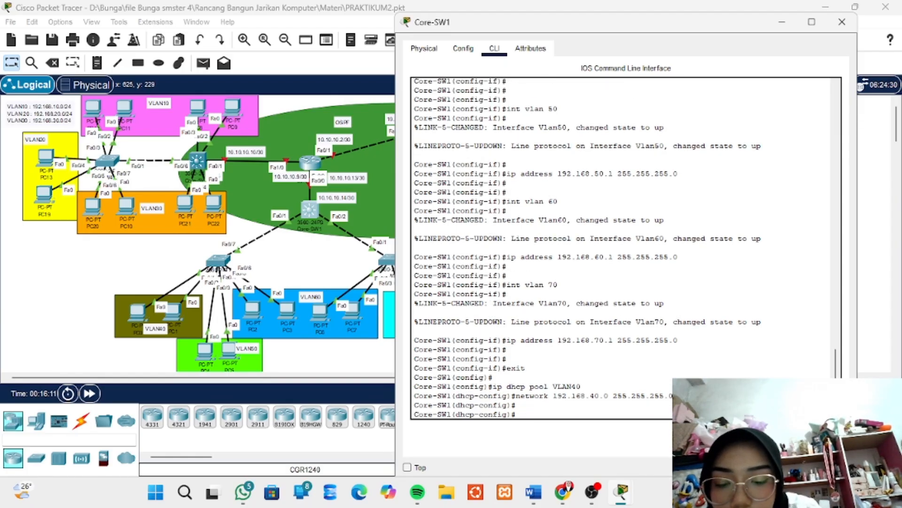
Set the default router of the VLAN40 DHCP pool to 192.168.40.1
type("defa")
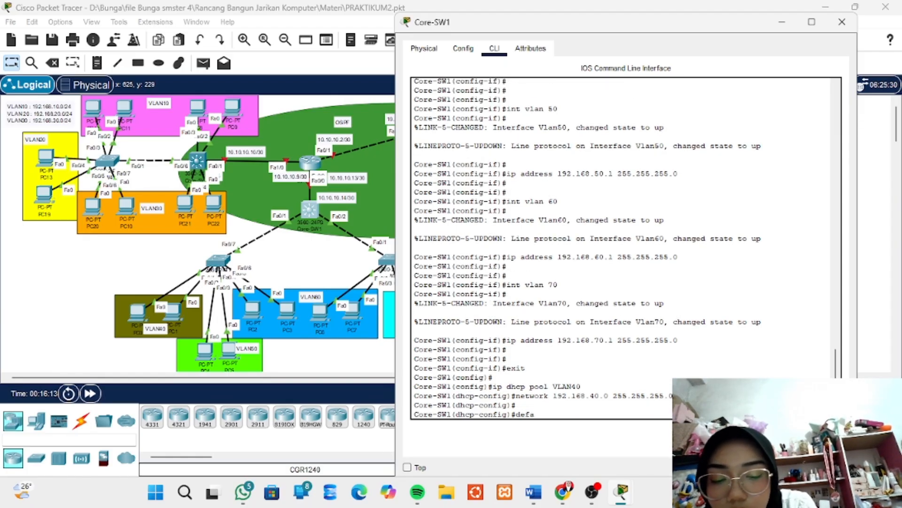
type("ult routern")
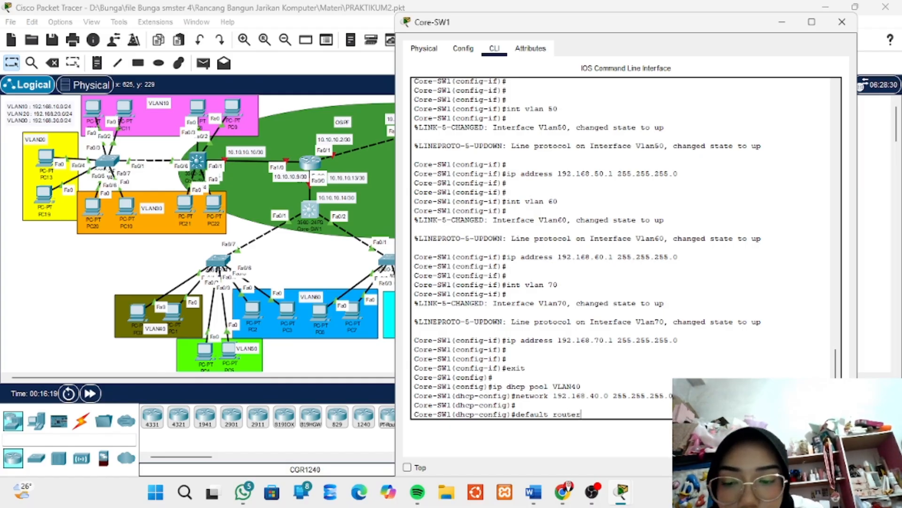
key("BackSpace")
key("BackSpace")
key("BackSpace")
key("BackSpace")
key("BackSpace")
key("BackSpace")
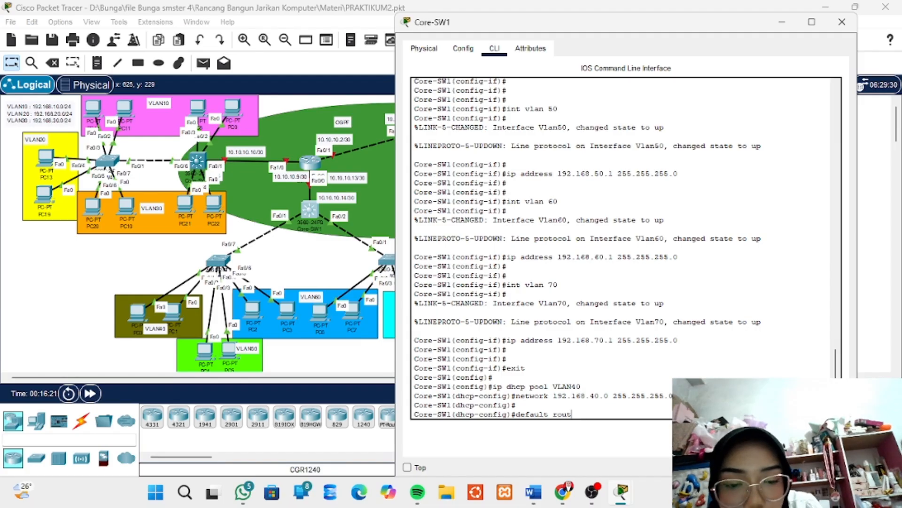
type("-")
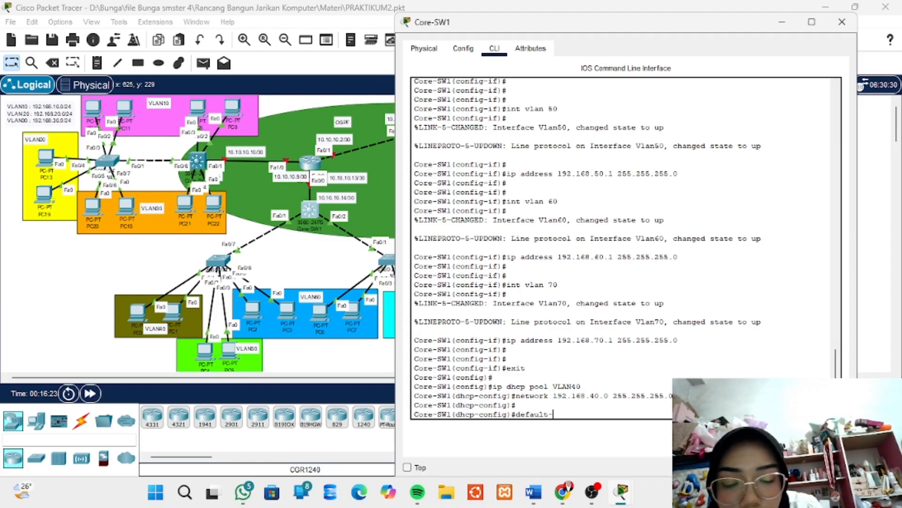
type("router")
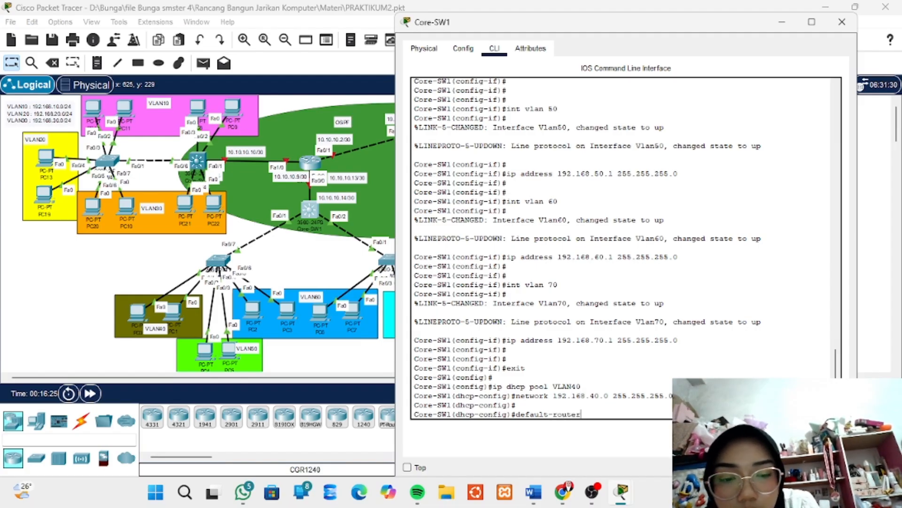
type(" 1")
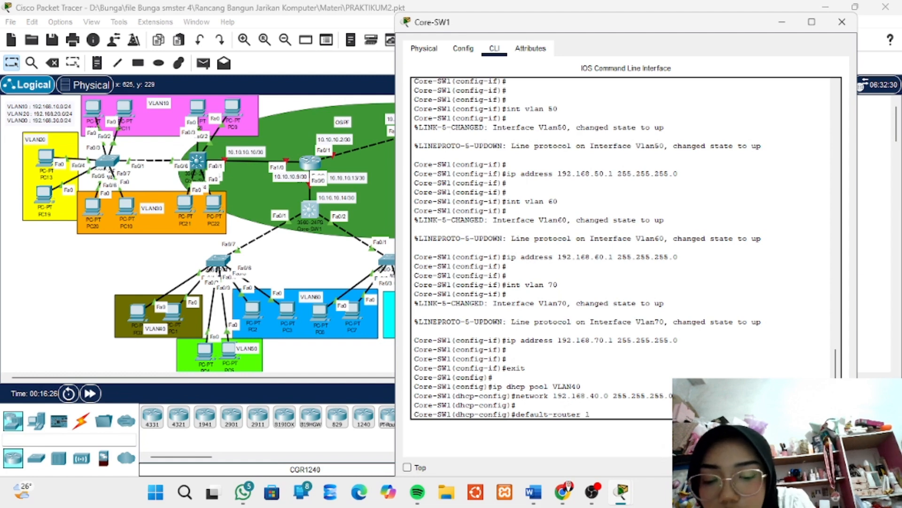
type("92.")
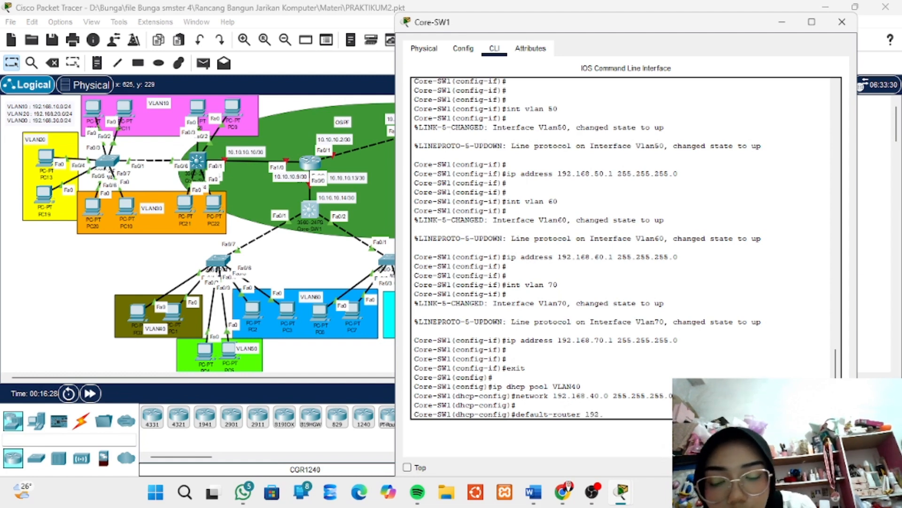
type("168.")
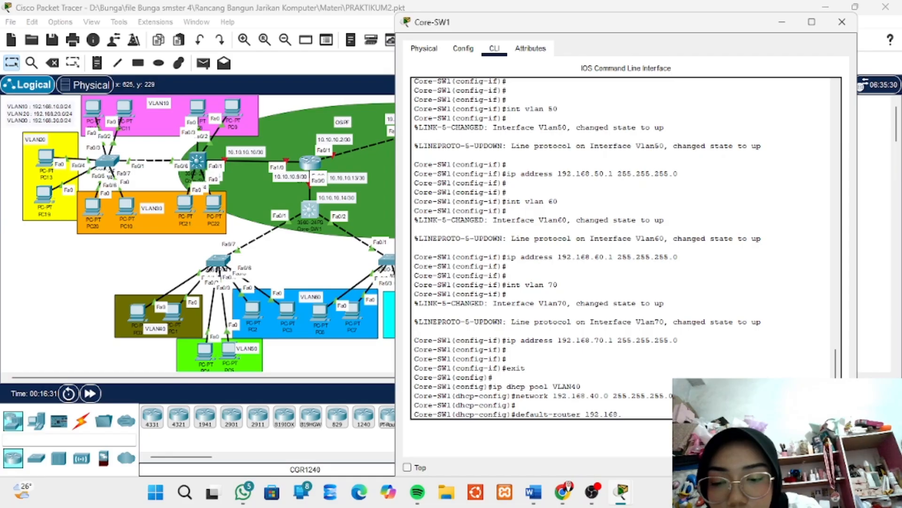
type("40.1")
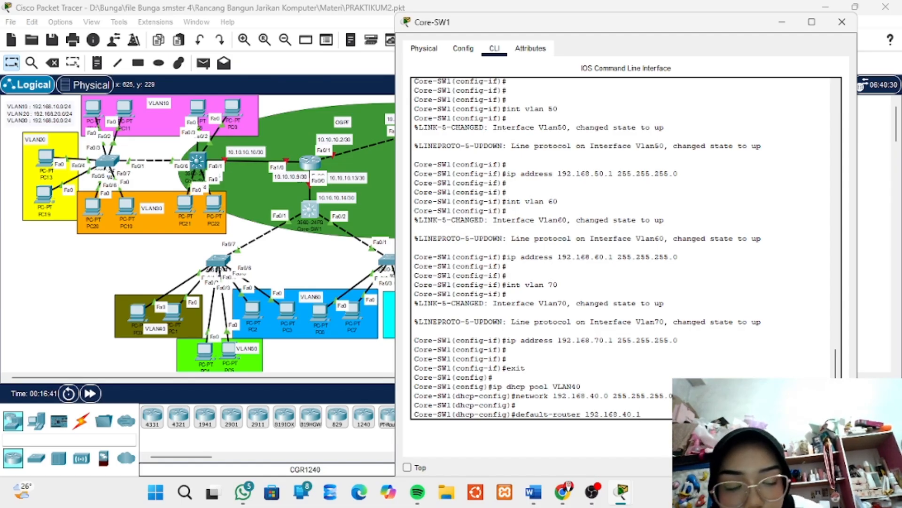
key("Return")
Set the DNS server of the VLAN40 DHCP pool to 192.168.90.2 and return to global configuration mode
type("dhcp-config)#d")
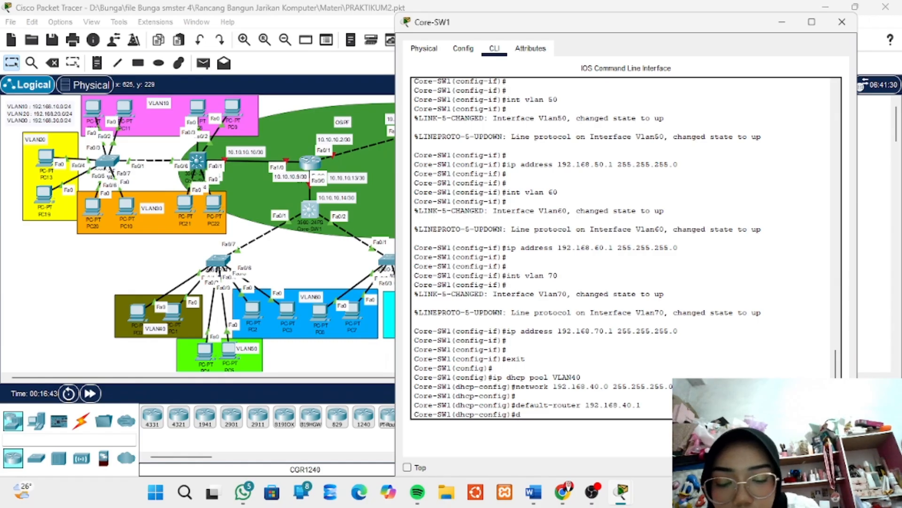
type("ns")
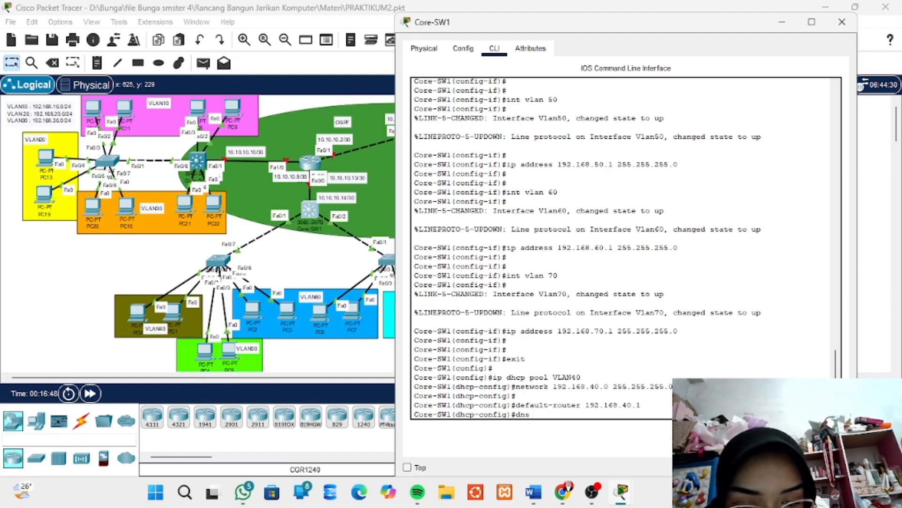
type(" s-")
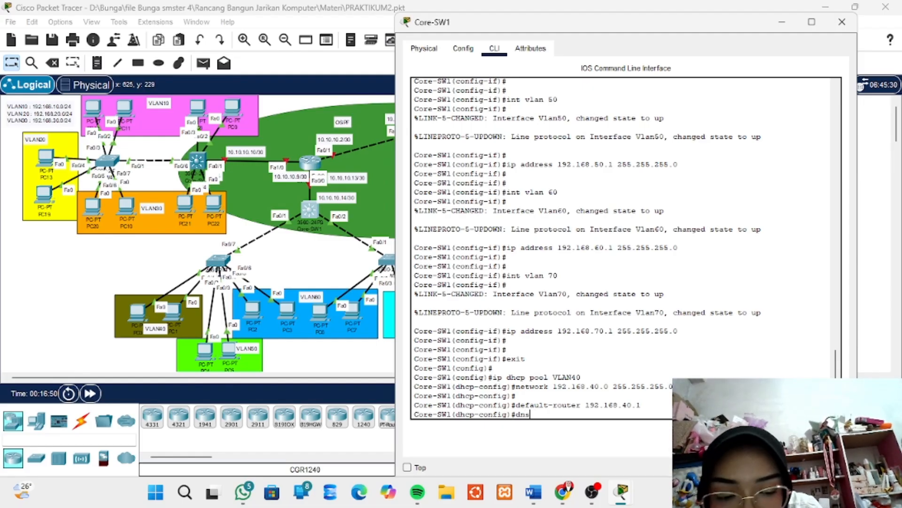
type("server")
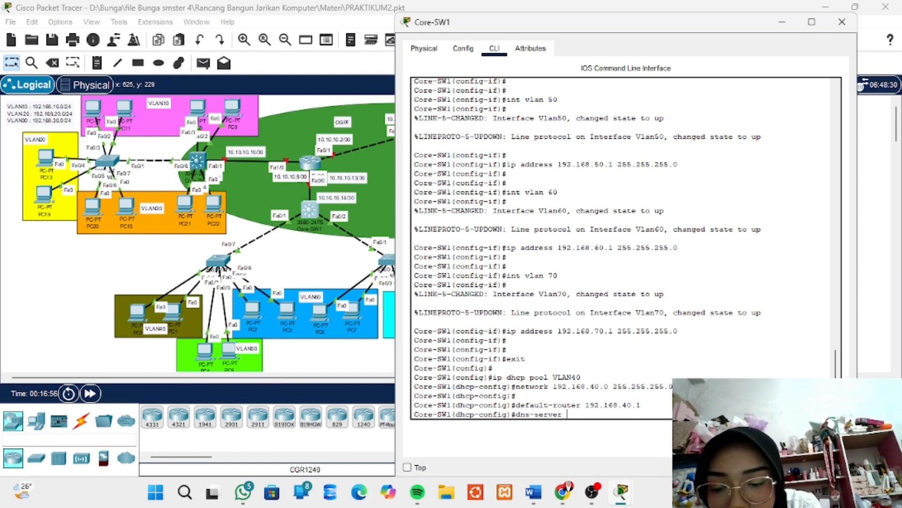
type(" 19")
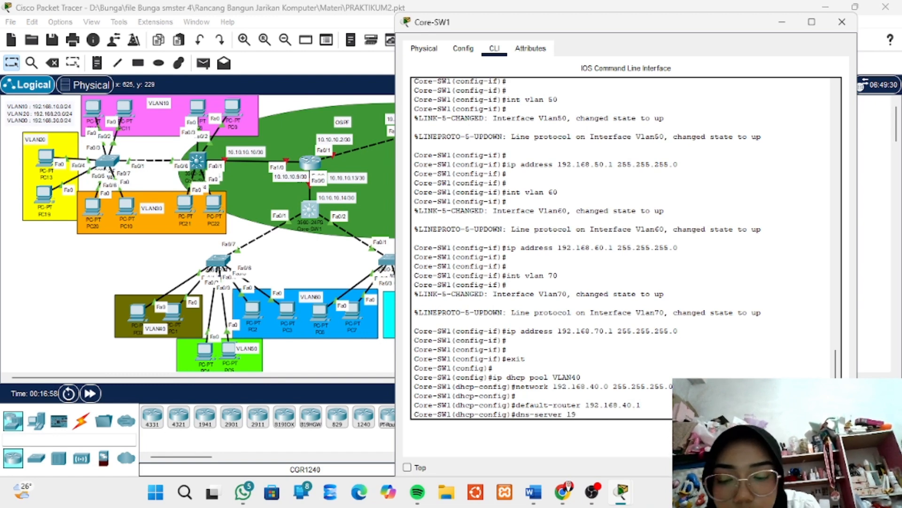
type("2.16")
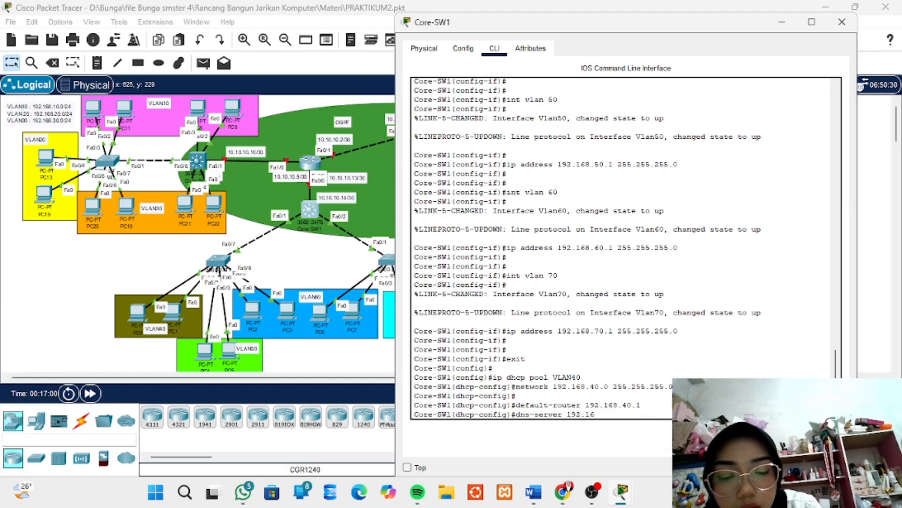
type("8.")
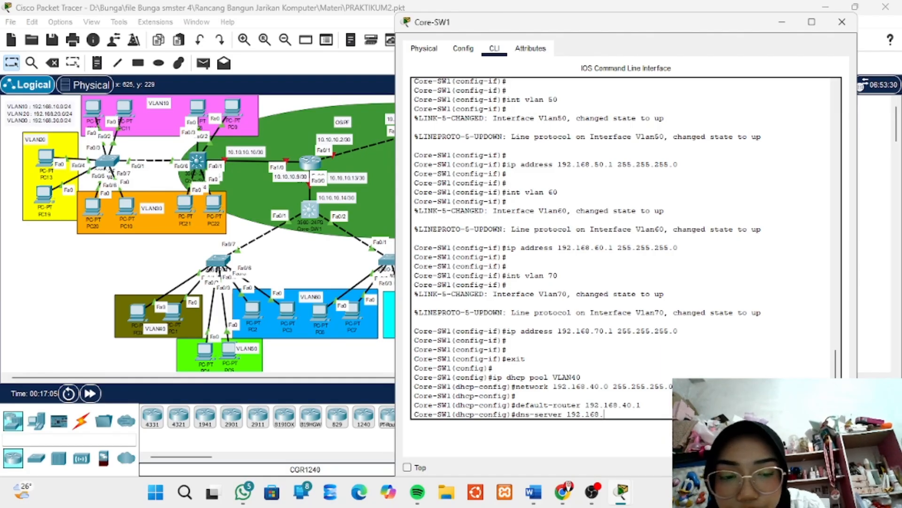
type("90.2")
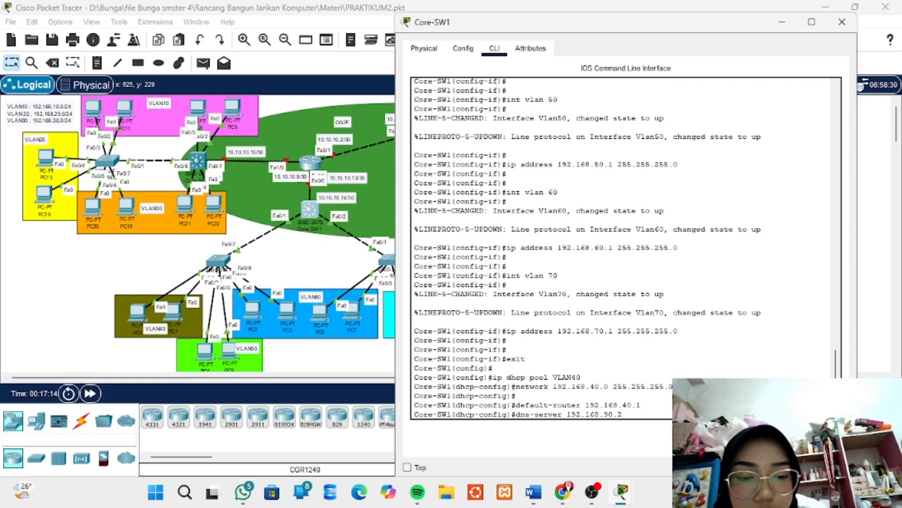
key("Return")
key("Return")
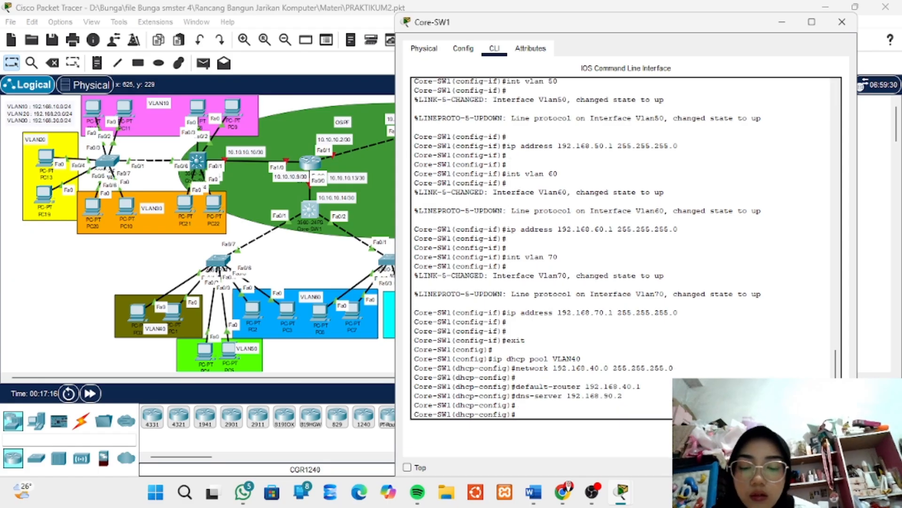
type("exit")
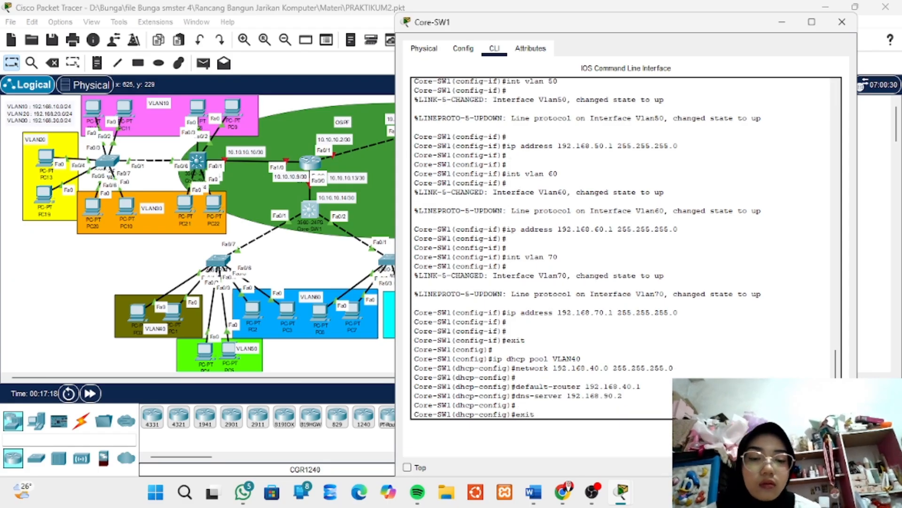
key("Return")
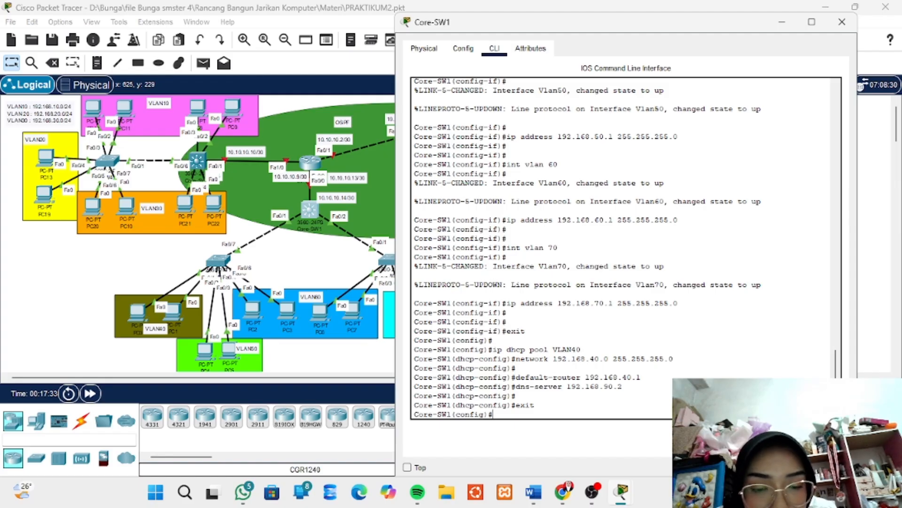
Create a DHCP pool named VLAN50 on Core-SW1 and enter its configuration
type("network 192.168.40.0 255.255.255.0")
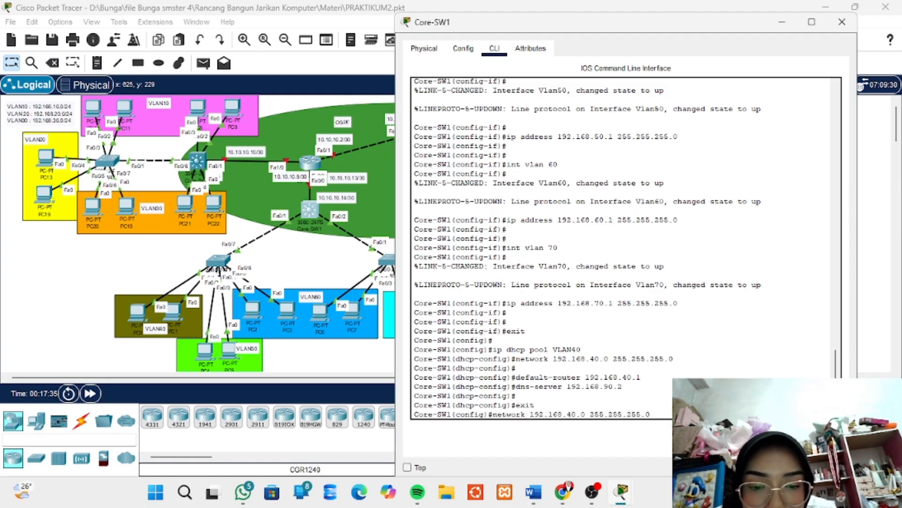
key("Up")
key("BackSpace")
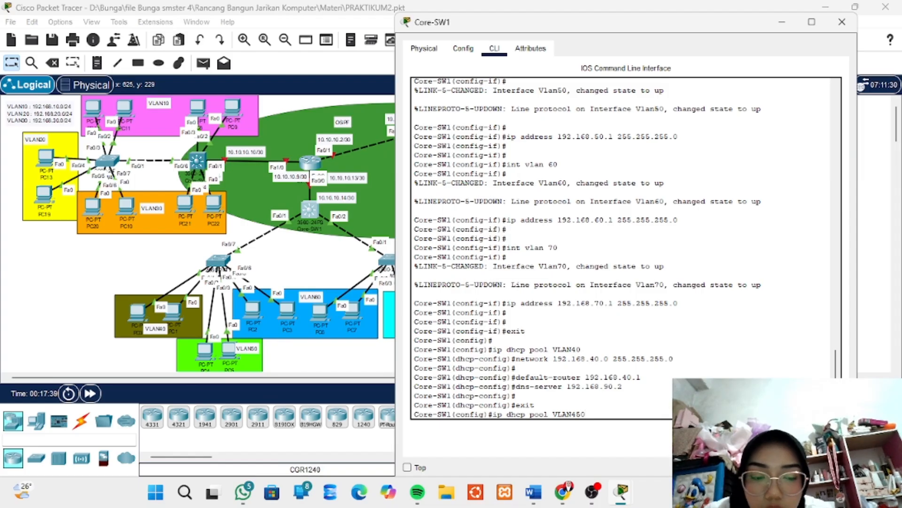
type("50")
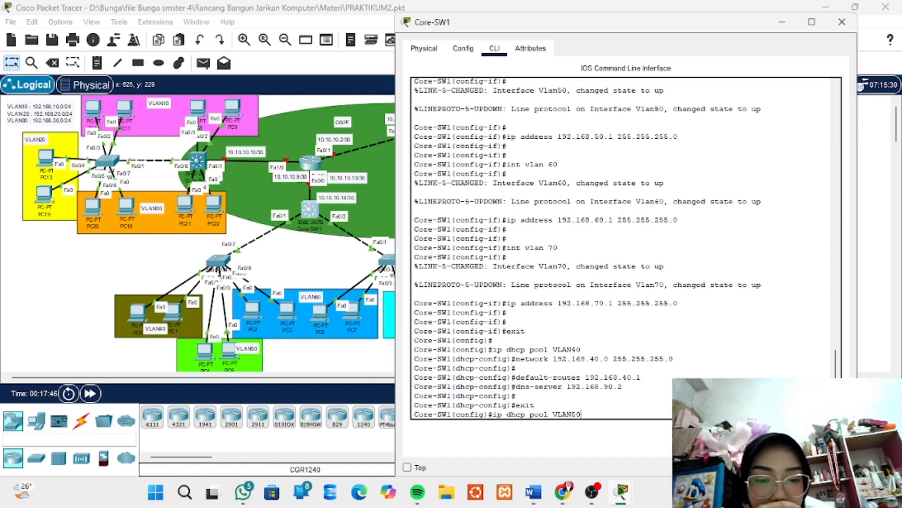
key("Return")
Define network 192.168.50.0 with mask 255.255.255.0 for the VLAN50 DHCP pool on Core-SW1
key("Up")
key("Up")
key("Up")
key("Up")
key("Up")
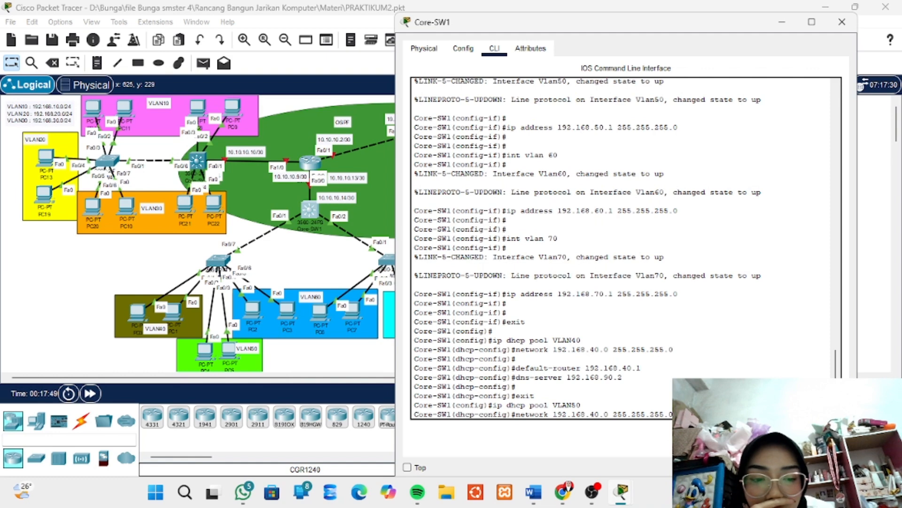
key("Left")
key("Left")
key("Left")
key("Left")
key("Left")
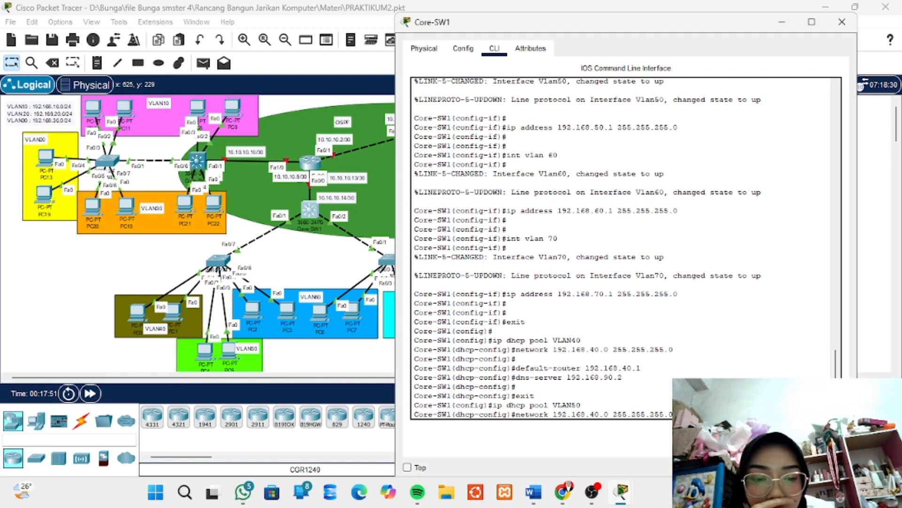
key("BackSpace")
key("BackSpace")
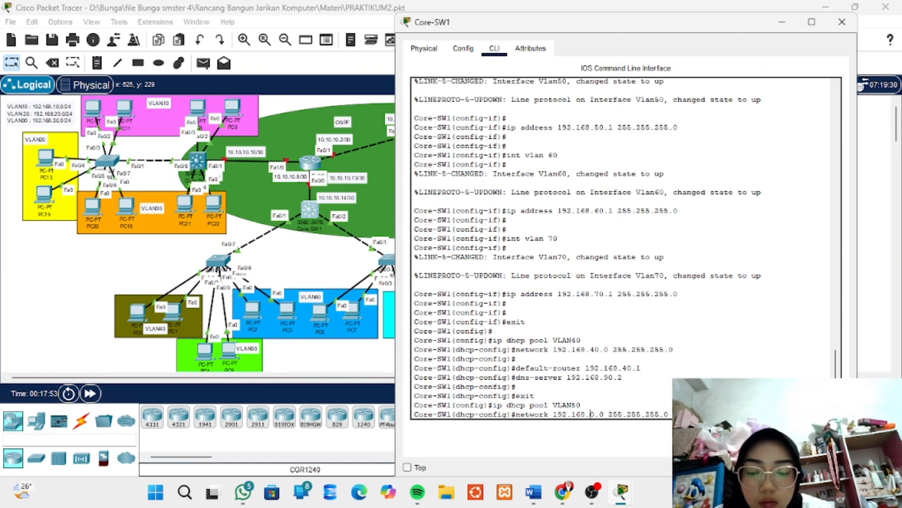
type("50")
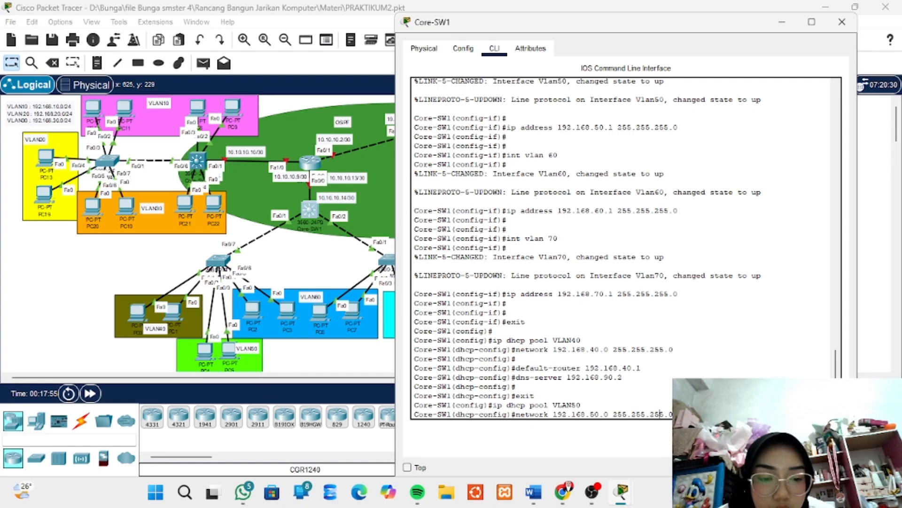
key("Return")
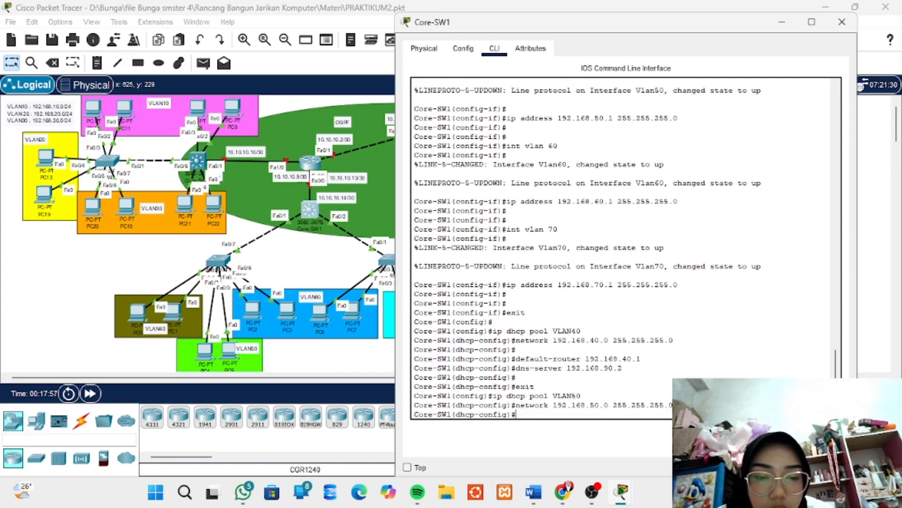
Set the default router of the VLAN50 DHCP pool to 192.168.50.1
key("Up")
key("Up")
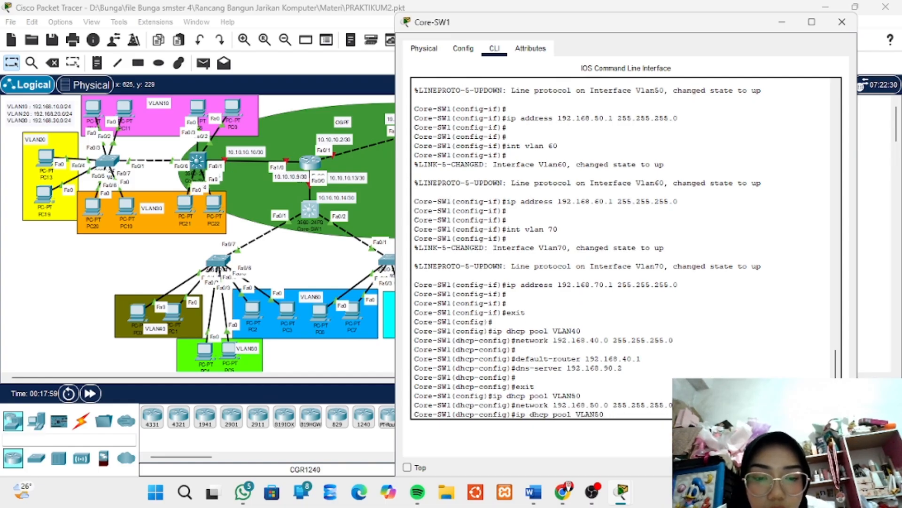
key("Up")
key("Up")
key("Up")
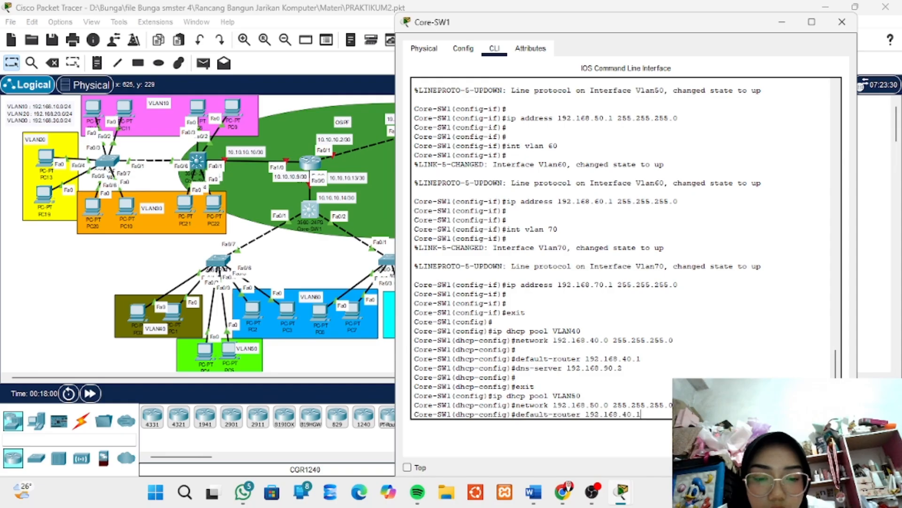
key("Left")
key("Left")
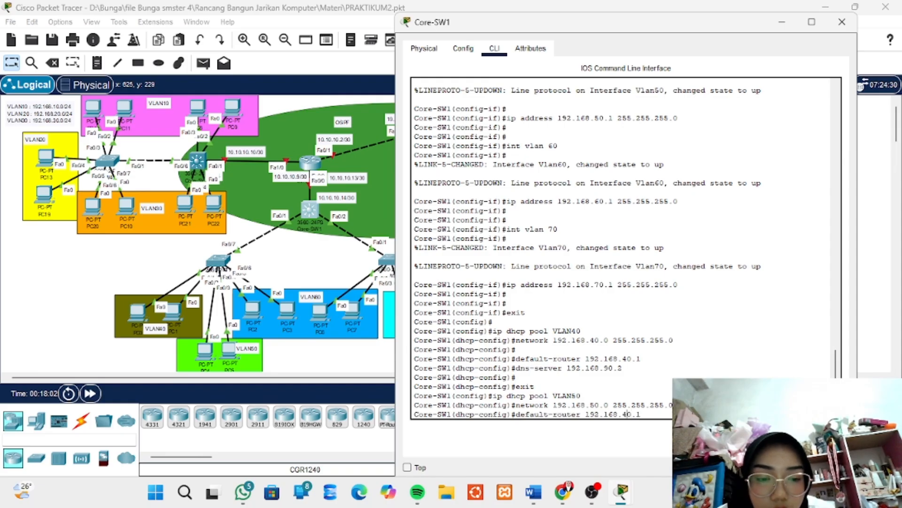
key("BackSpace")
type("5")
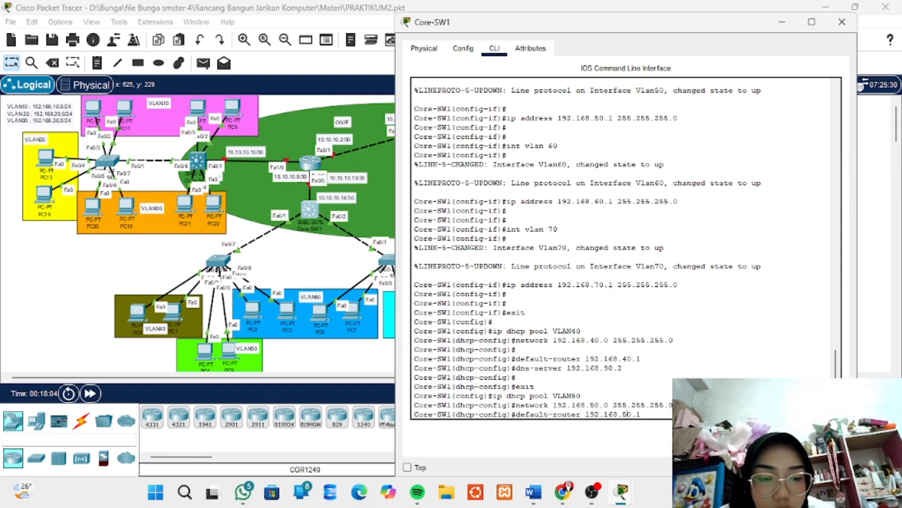
key("Return")
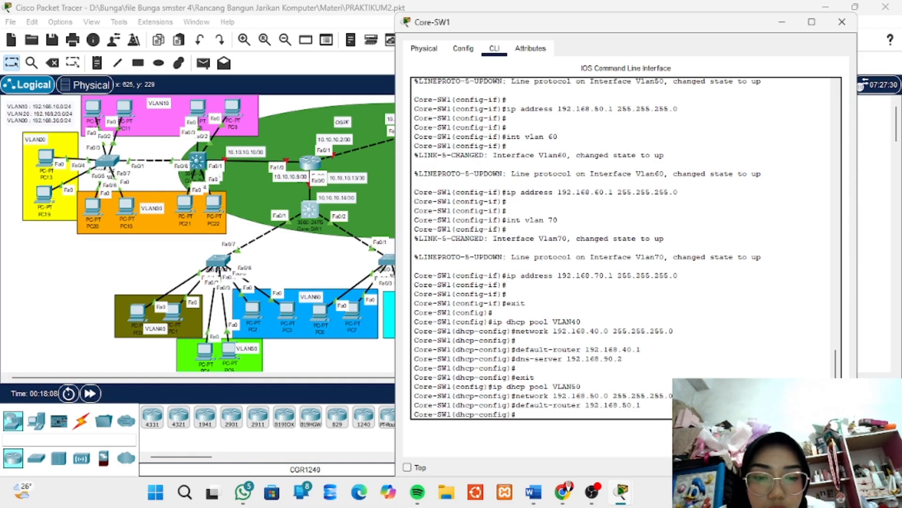
Set the DNS server of the VLAN50 DHCP pool to 192.168.90.2 and return to global configuration mode
key("Up")
key("Up")
key("Up")
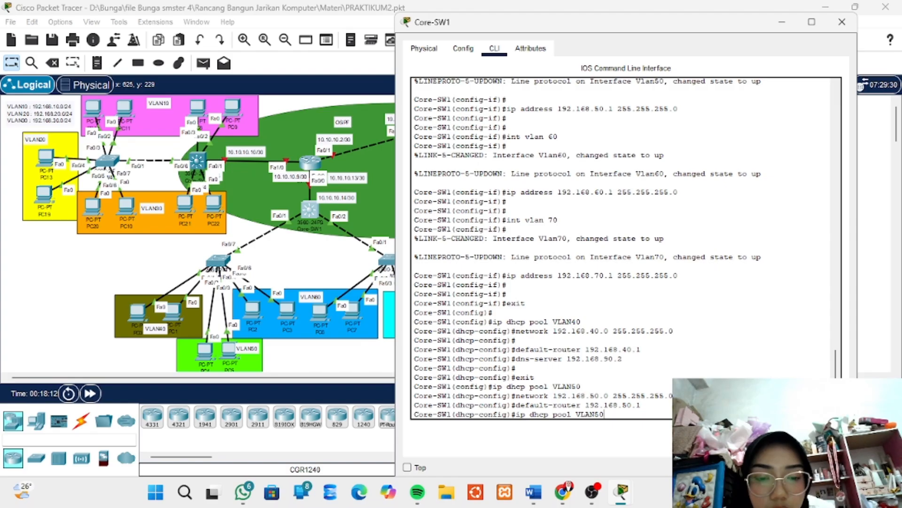
key("Up")
key("Up")
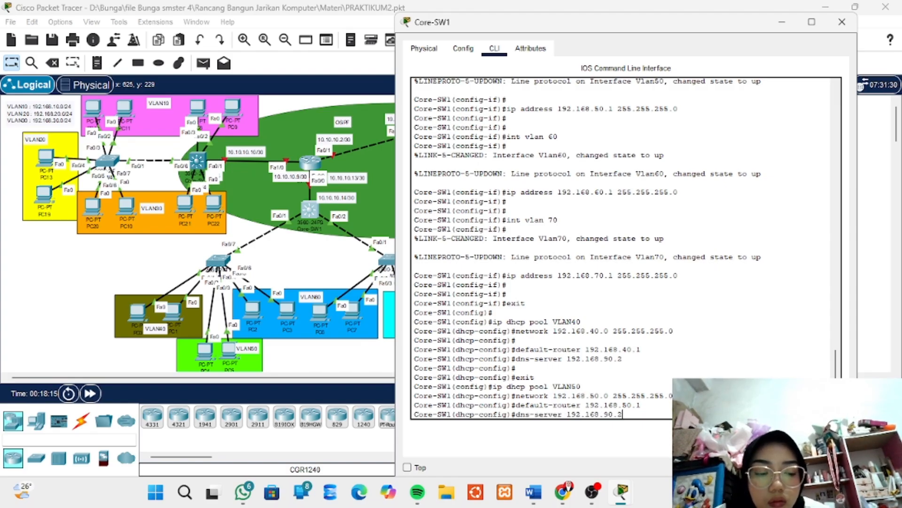
key("Return")
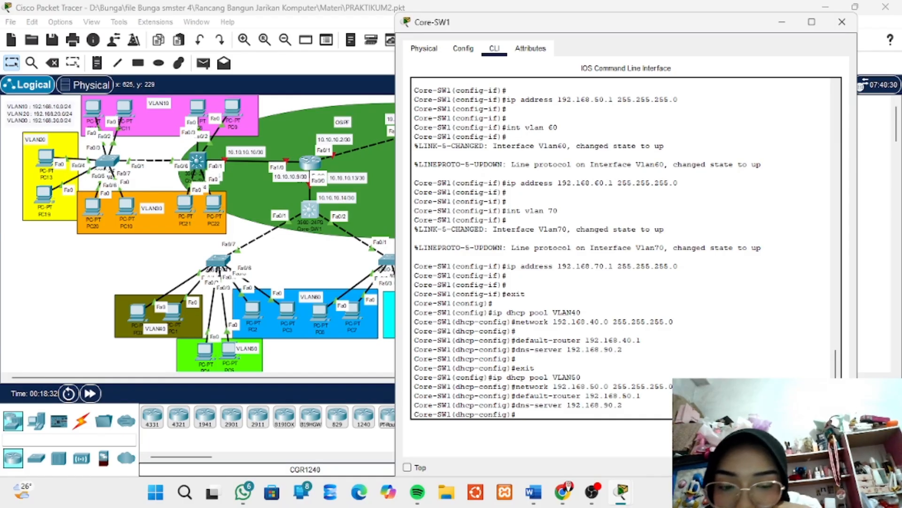
type("exit")
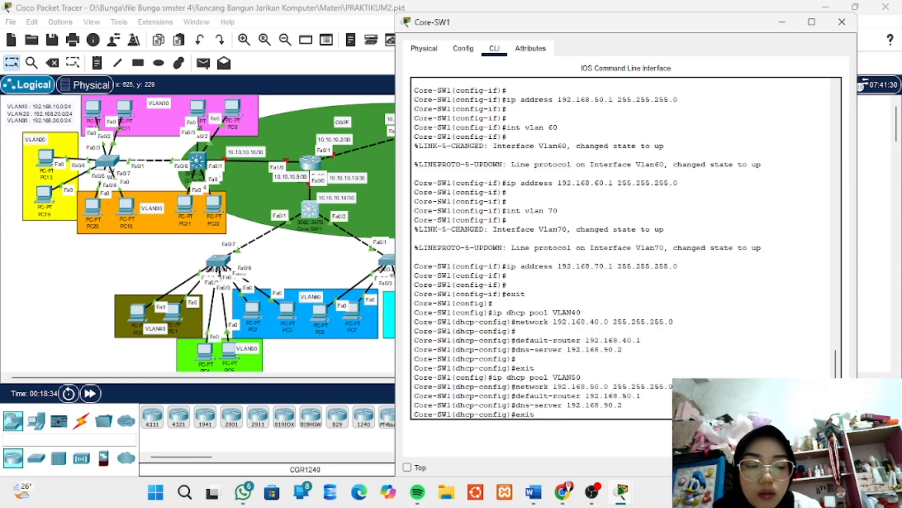
key("Return")
key("Return")
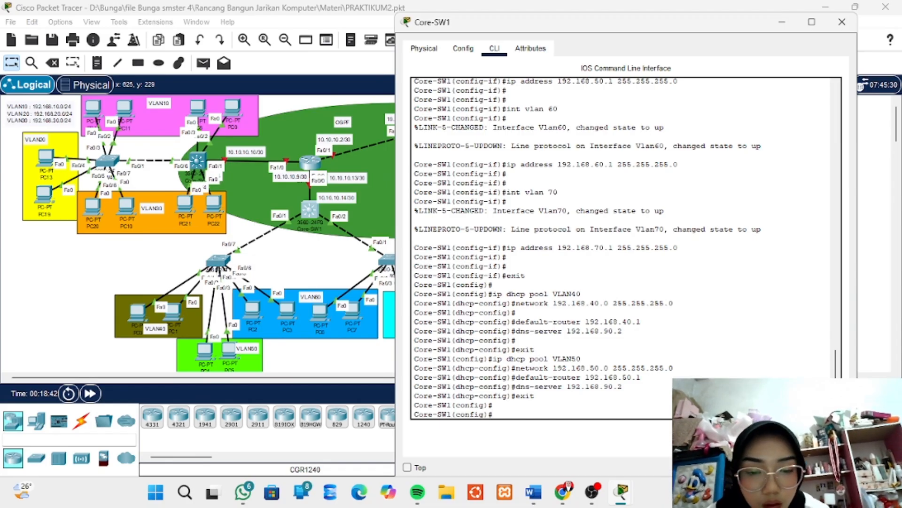
Create a DHCP pool named VLAN60 on Core-SW1 and enter its configuration
key("Up")
key("Up")
key("Up")
key("Up")
key("Up")
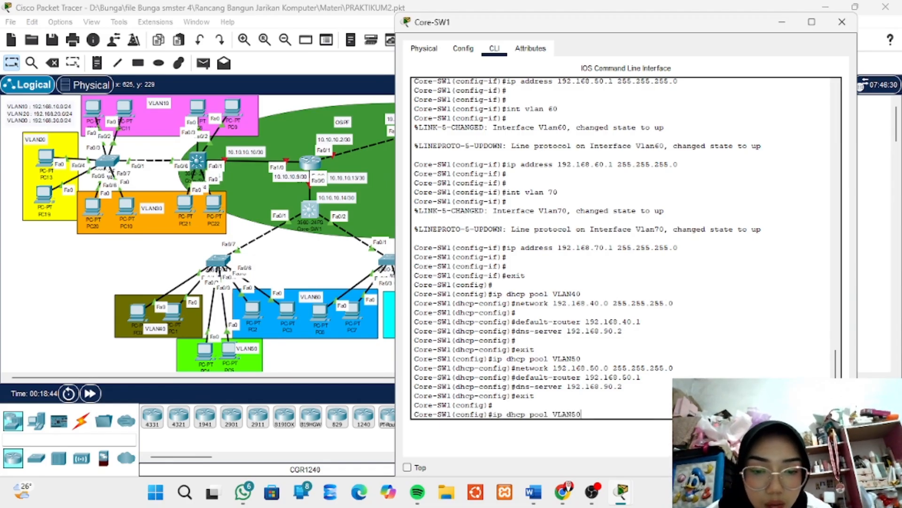
key("BackSpace")
key("BackSpace")
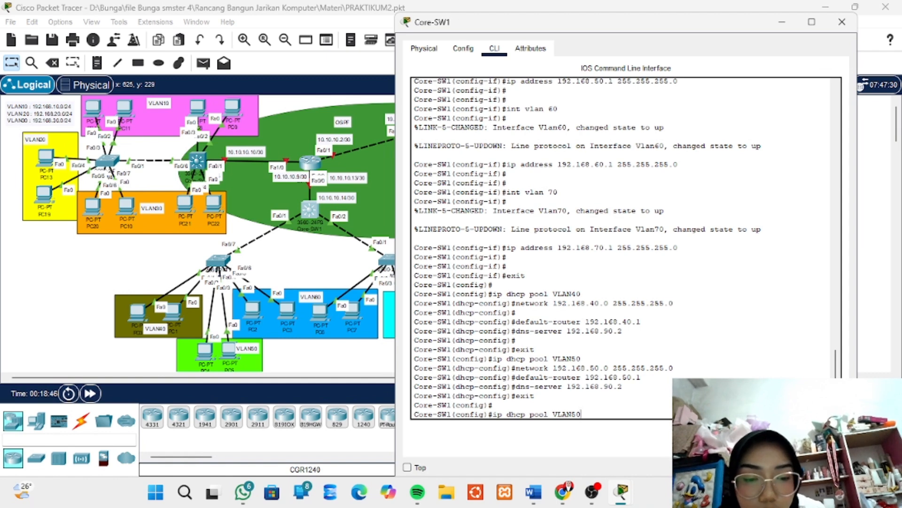
type("60")
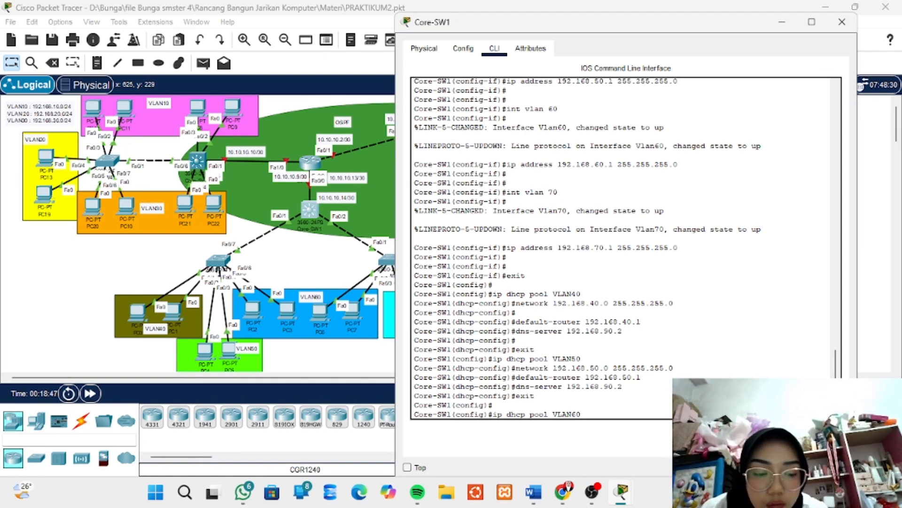
key("Return")
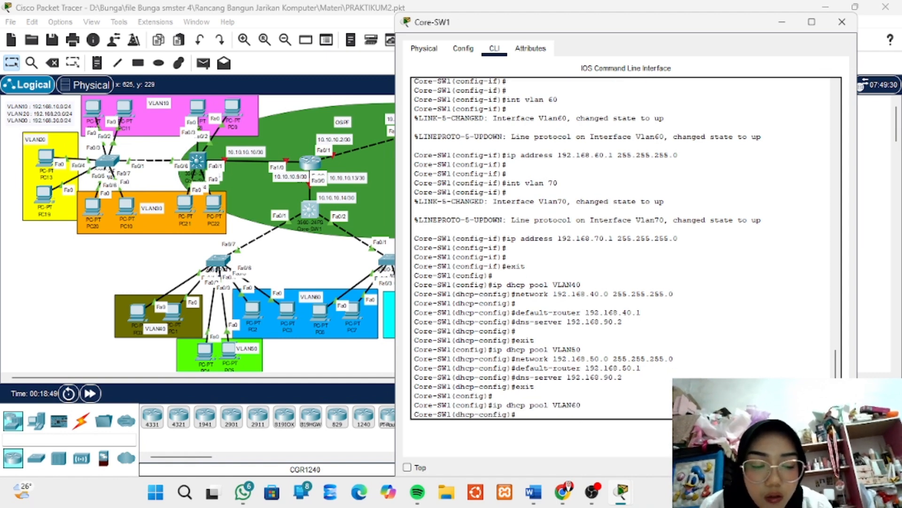
Define network 192.168.60.0 with mask 255.255.255.0 for the VLAN60 DHCP pool on Core-SW1
key("Up")
key("Up")
key("Up")
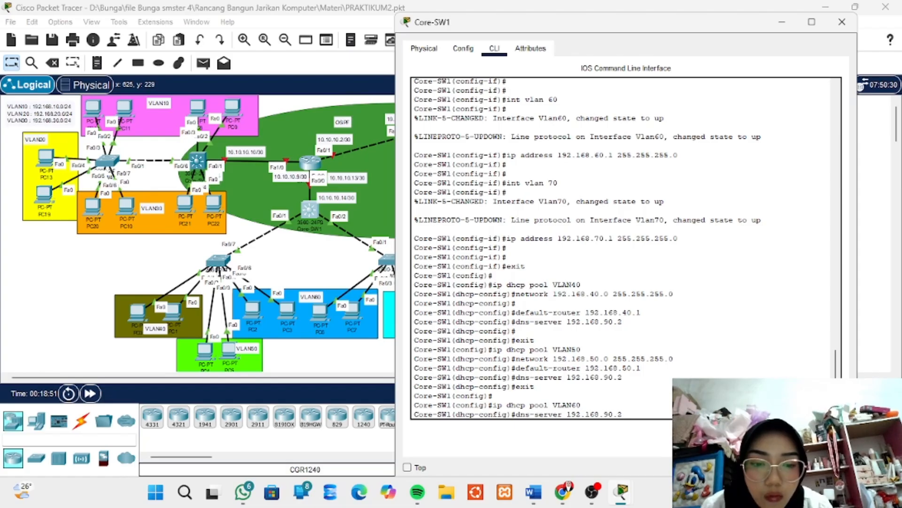
key("Up")
key("Up")
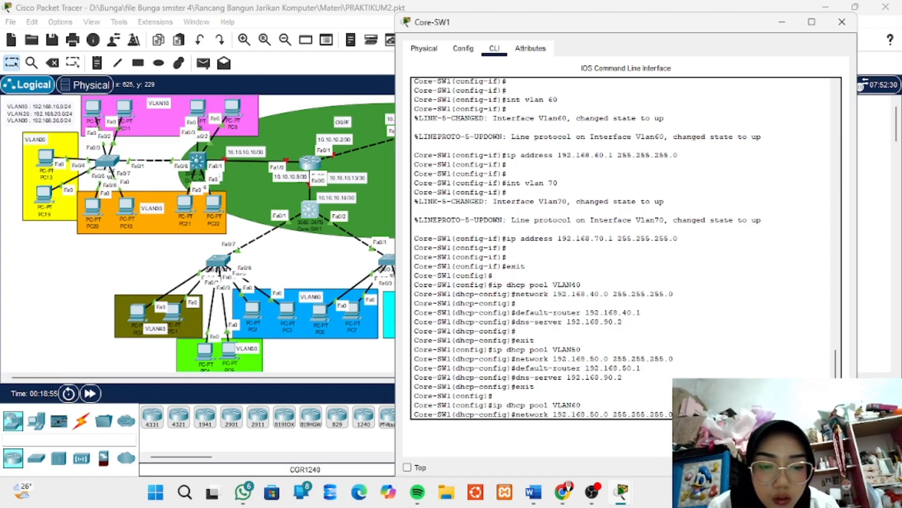
key("Left")
key("Left")
key("Left")
key("Left")
key("Left")
key("Left")
key("Left")
key("Left")
key("Left")
key("Left")
key("Left")
key("Left")
key("Left")
key("Left")
key("Left")
key("Left")
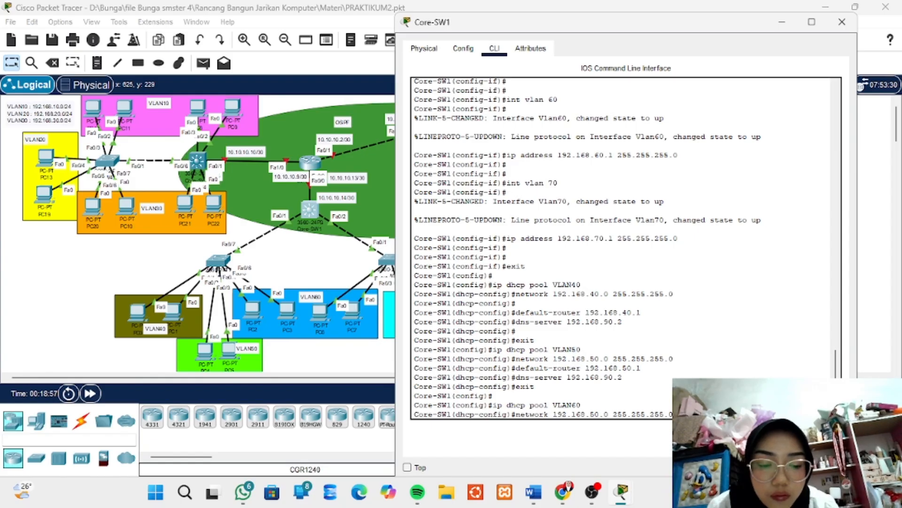
key("BackSpace")
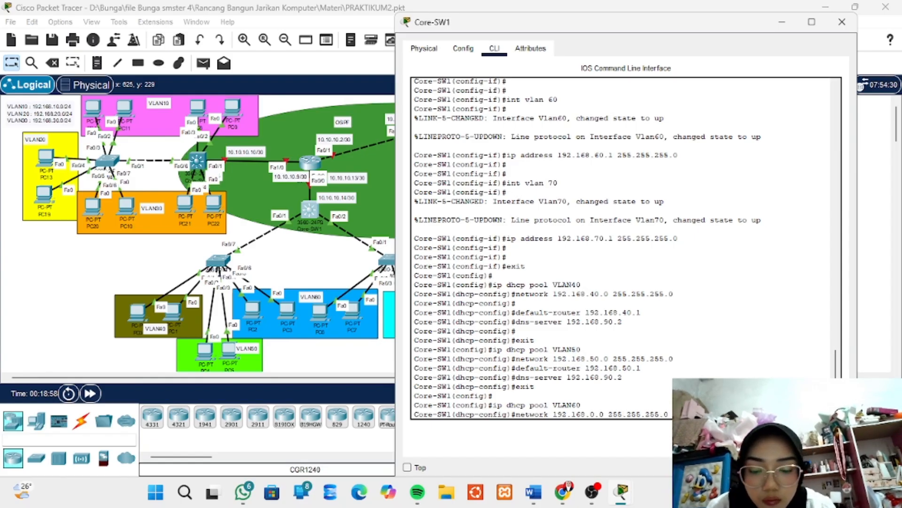
type("6")
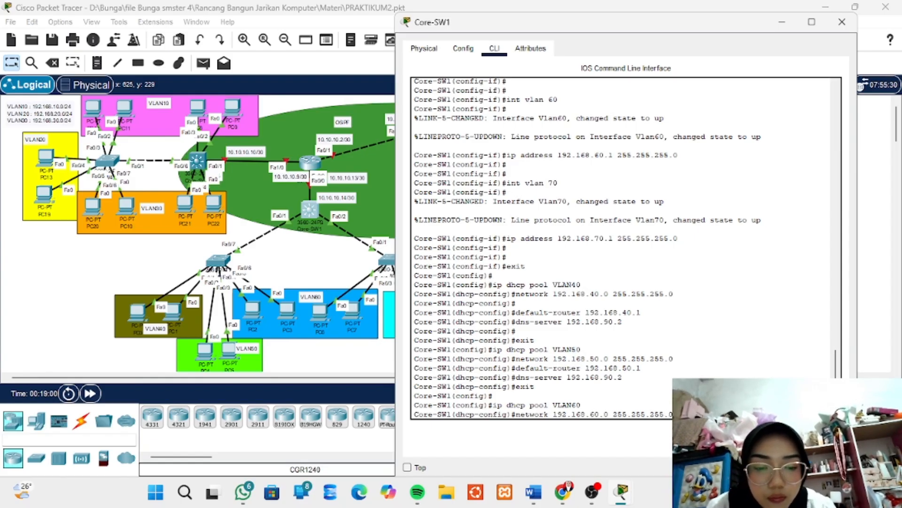
key("Right")
key("Right")
key("Right")
key("Right")
key("Right")
key("Right")
key("Right")
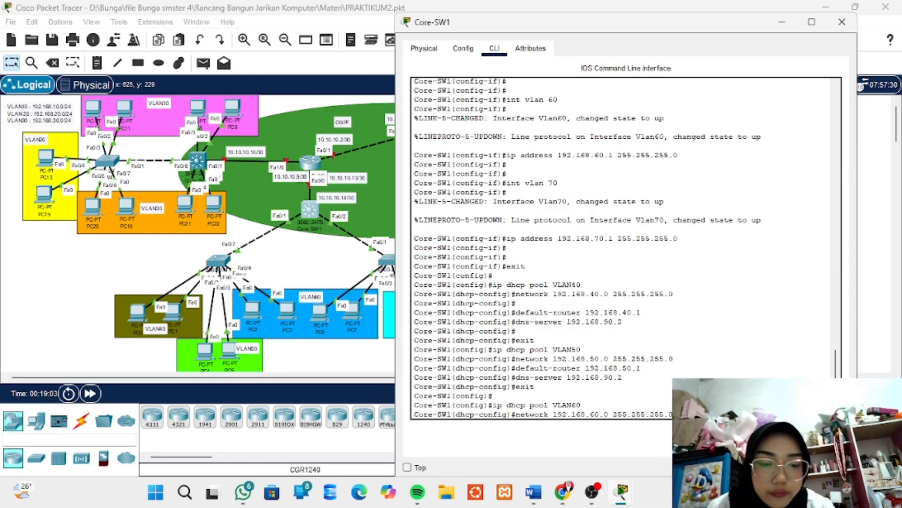
key("Return")
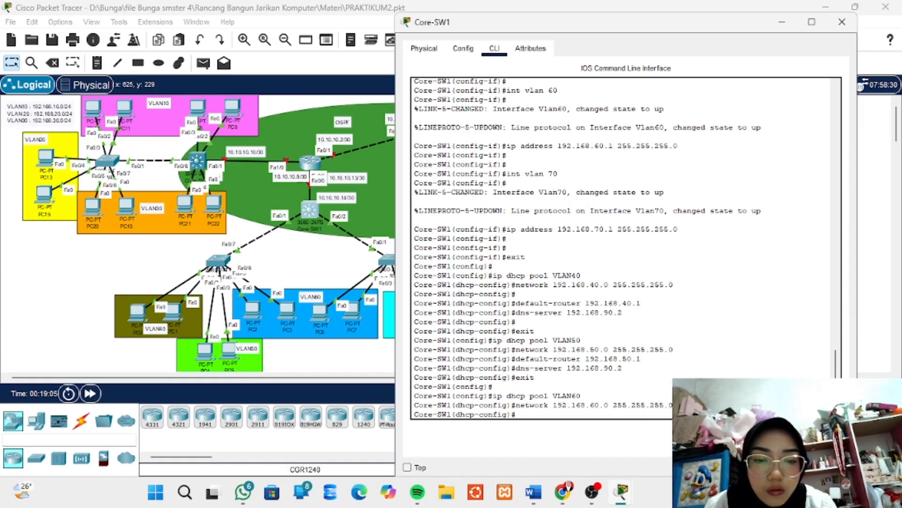
Set the default router of the VLAN60 DHCP pool to 192.168.60.1
key("Up")
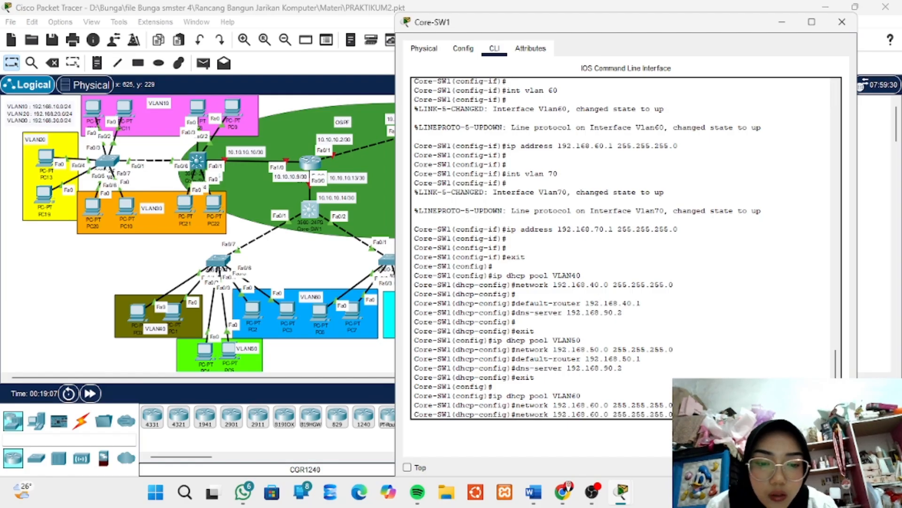
key("Up")
key("Up")
key("Up")
key("Up")
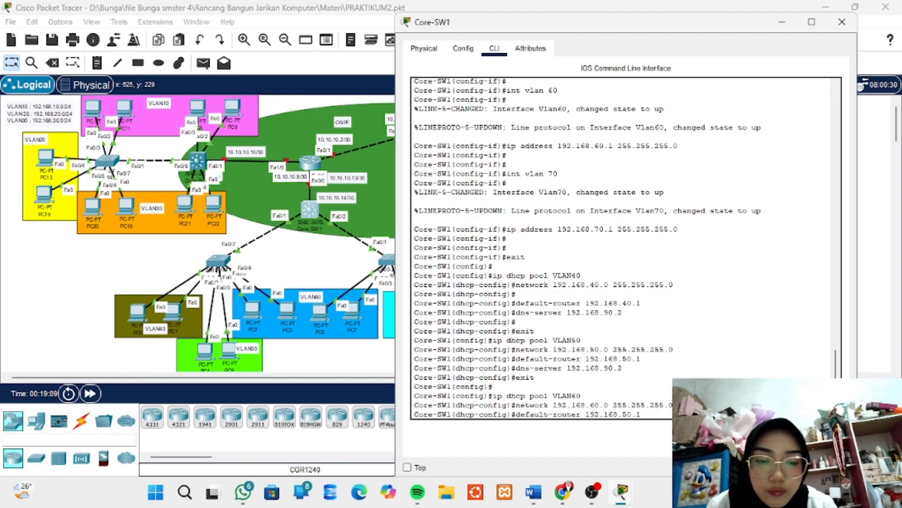
key("Left")
key("Left")
key("Left")
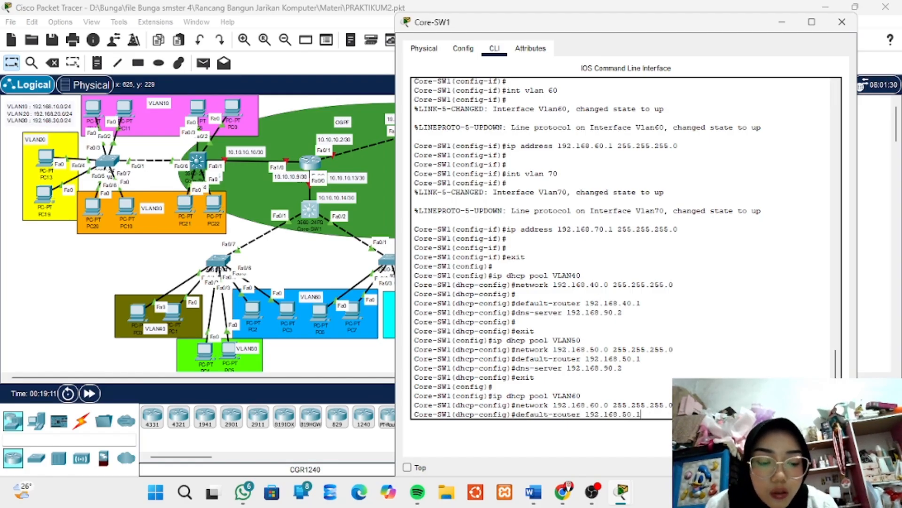
key("BackSpace")
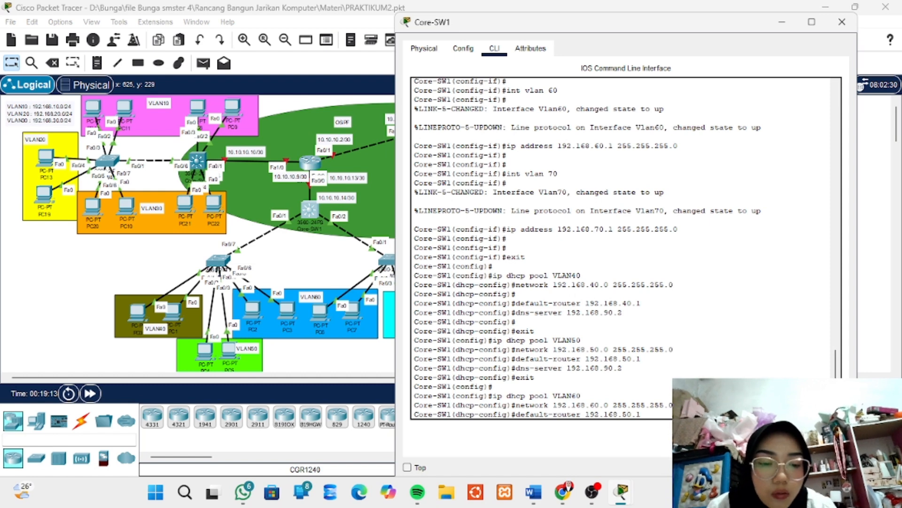
type("6")
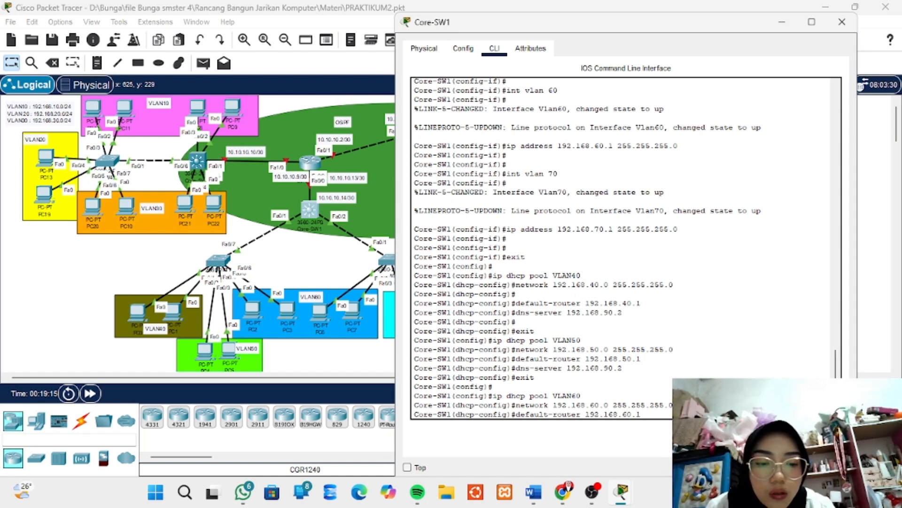
key("Right")
key("Right")
key("Right")
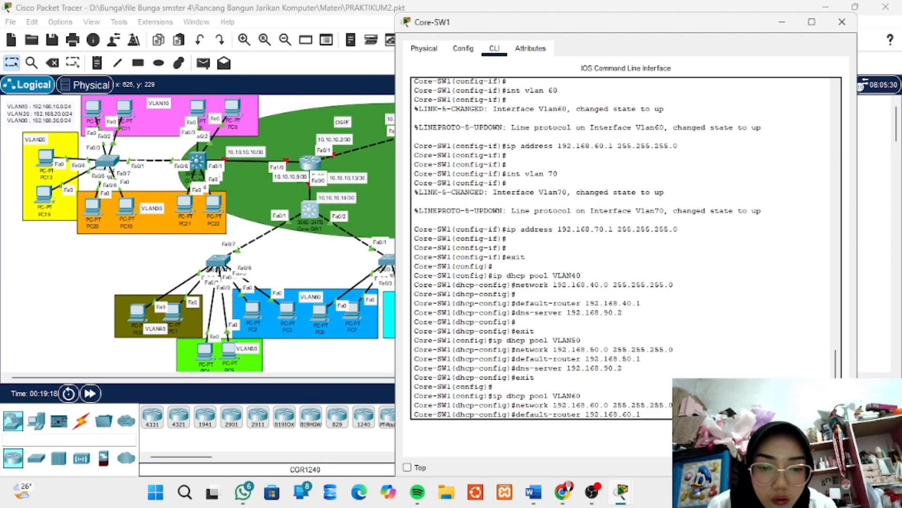
key("Return")
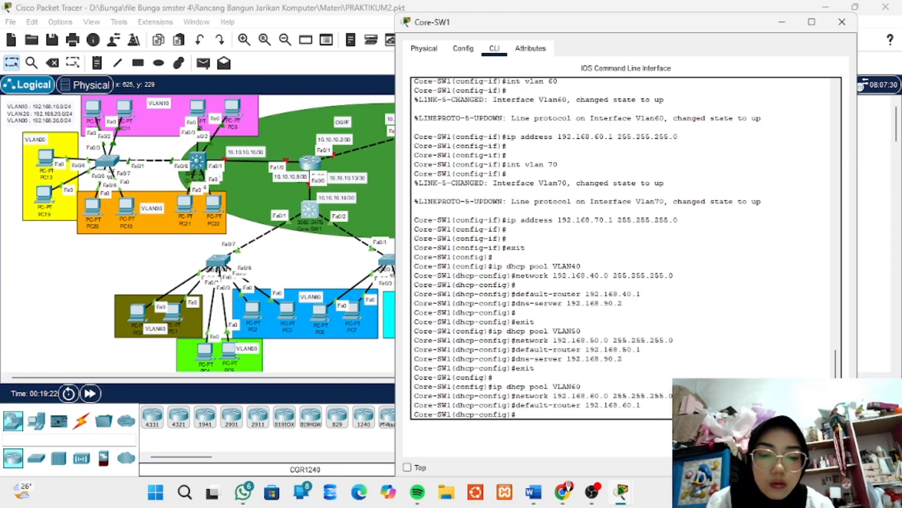
Set the DNS server of the VLAN60 DHCP pool to 192.168.90.2
key("Up")
key("Up")
key("Up")
key("Up")
key("Up")
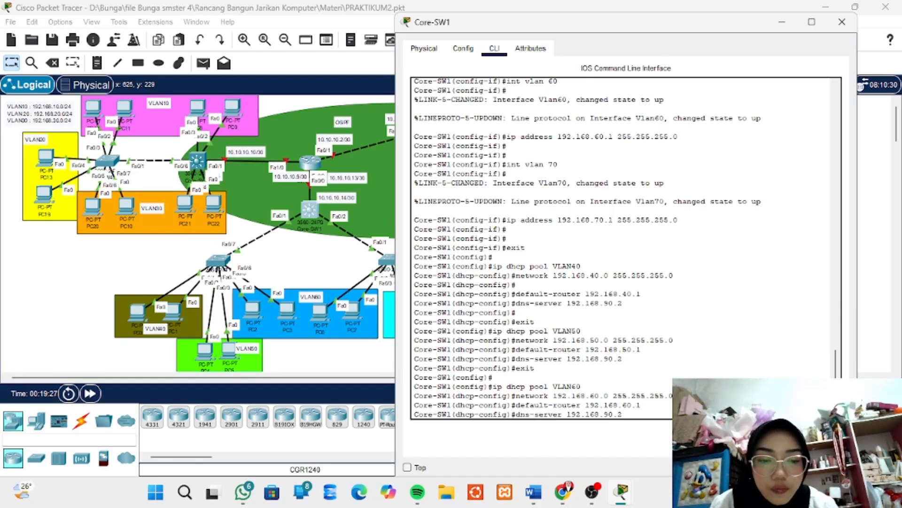
key("Return")
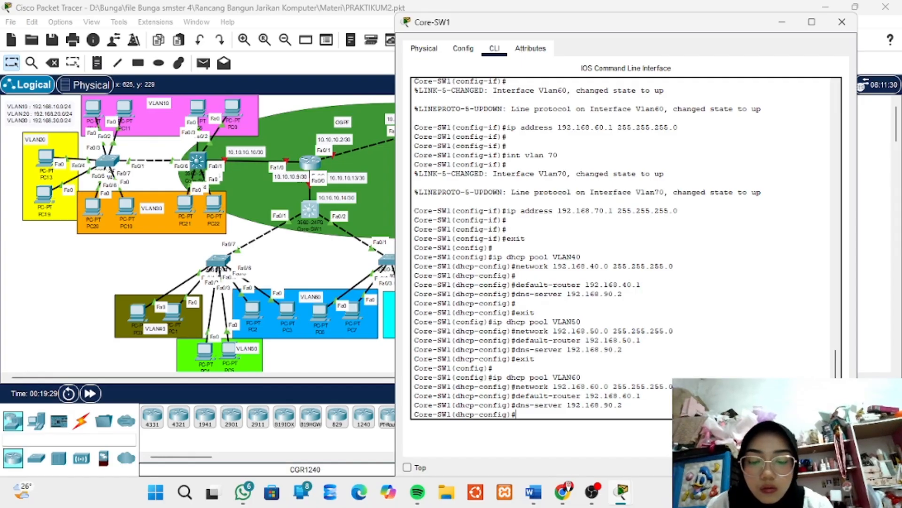
Leave the VLAN60 DHCP pool configuration and return to global configuration on Core-SW1
type("exit")
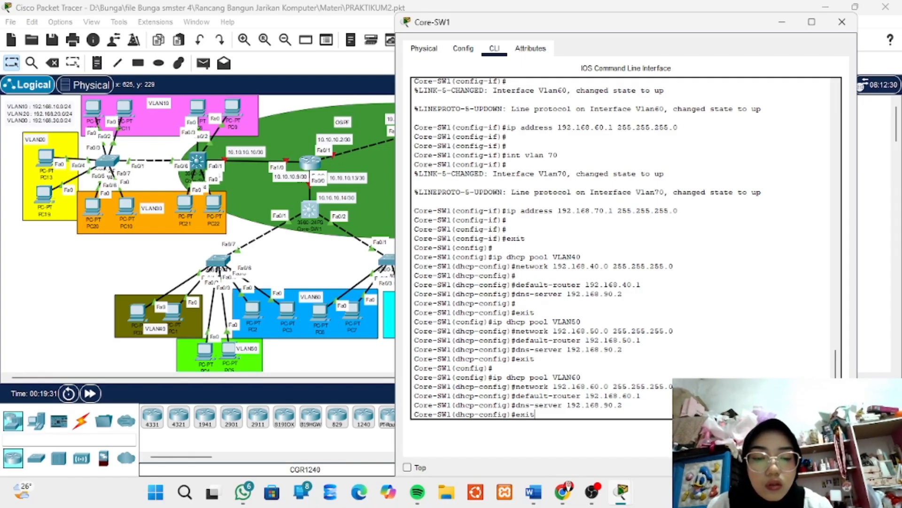
key("Return")
key("Return")
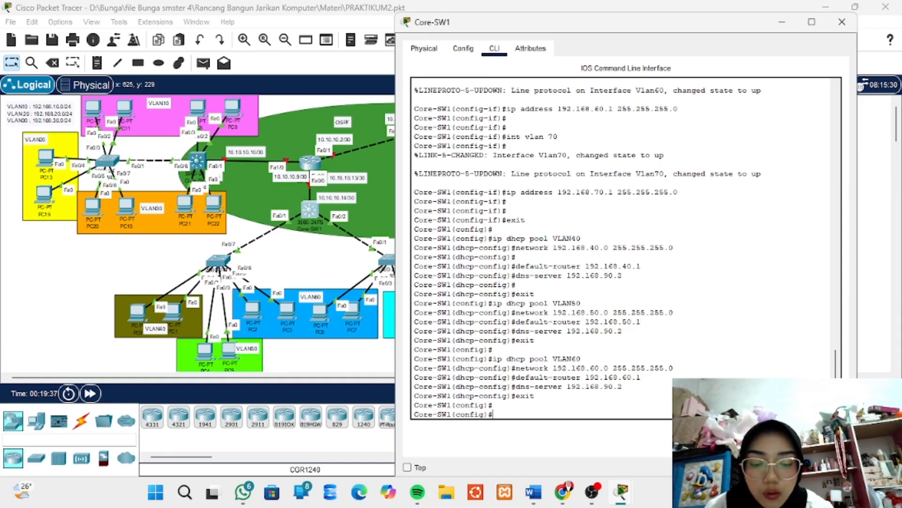
Create a DHCP pool named VLAN70 on Core-SW1 and enter its configuration
type("ip")
key("BackSpace")
key("BackSpace")
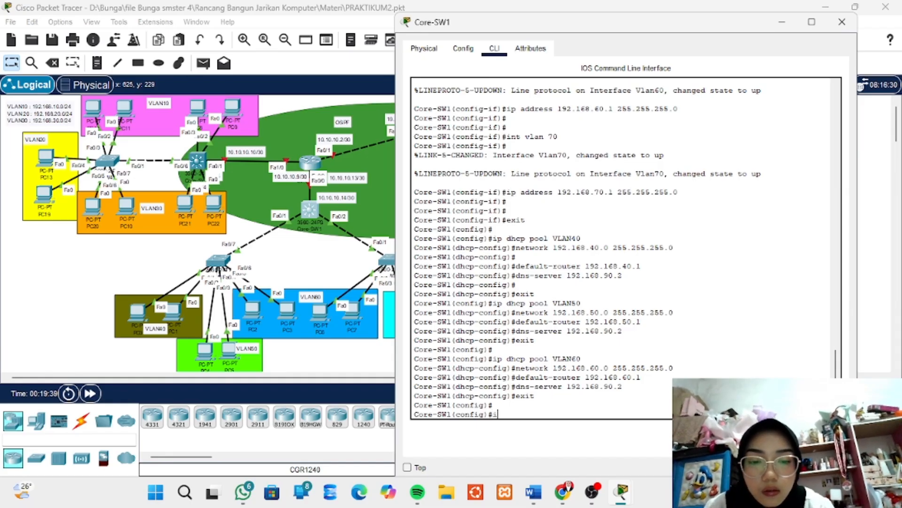
key("Up")
key("Up")
key("Up")
key("Down")
key("Down")
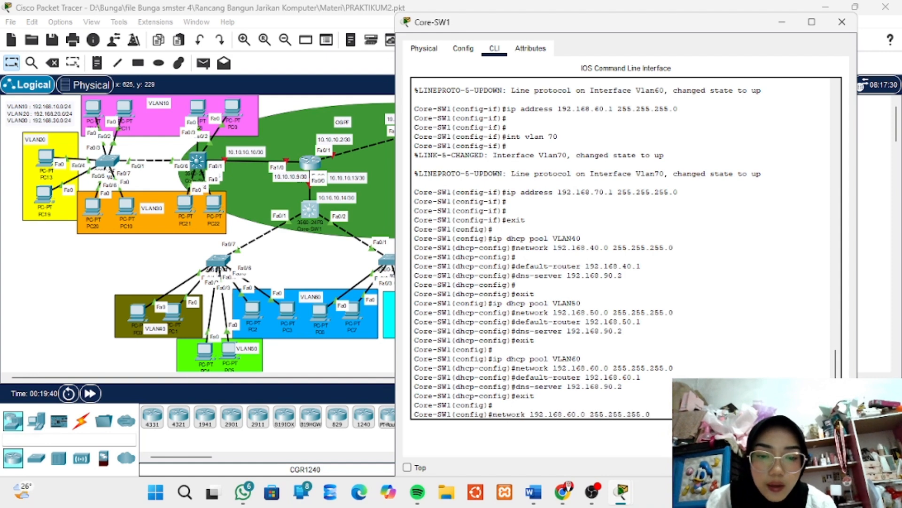
key("Up")
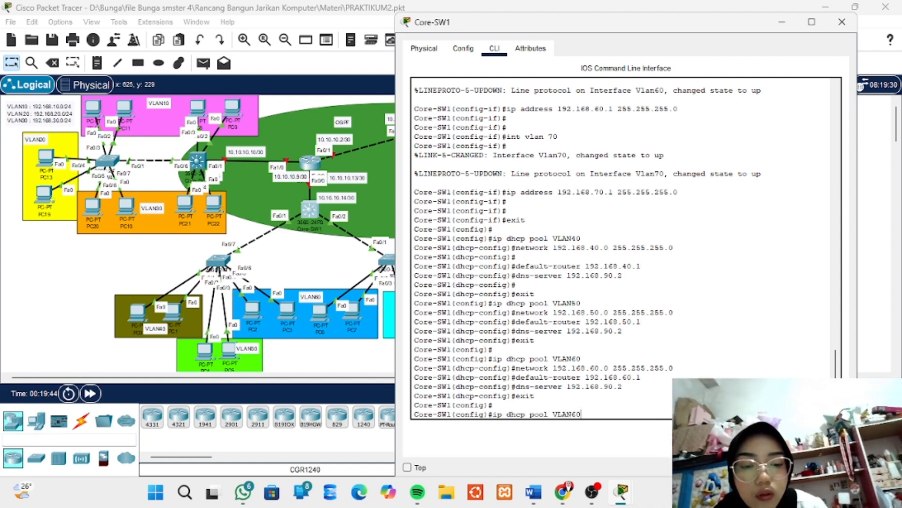
key("BackSpace")
key("BackSpace")
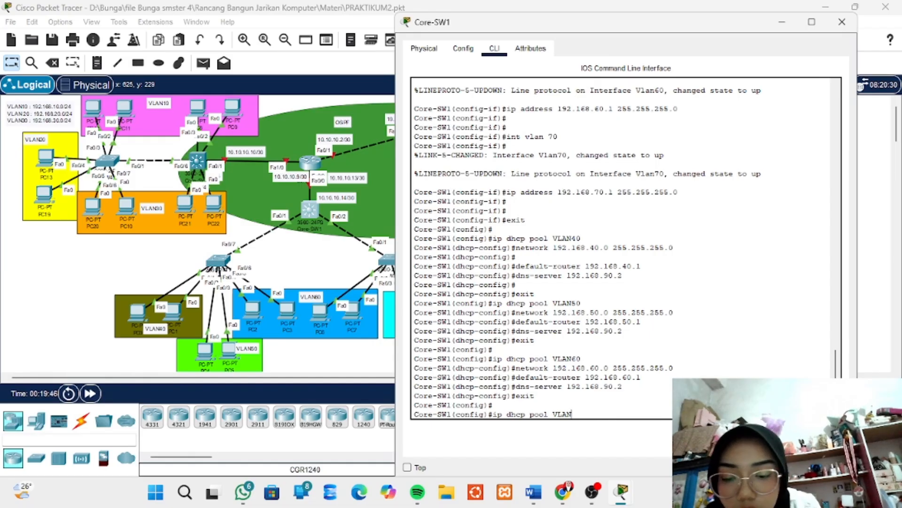
type("70")
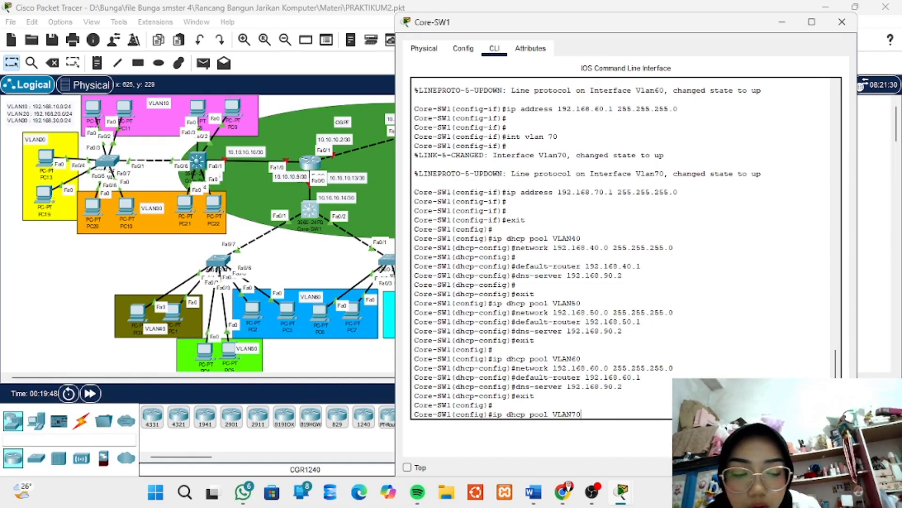
key("Return")
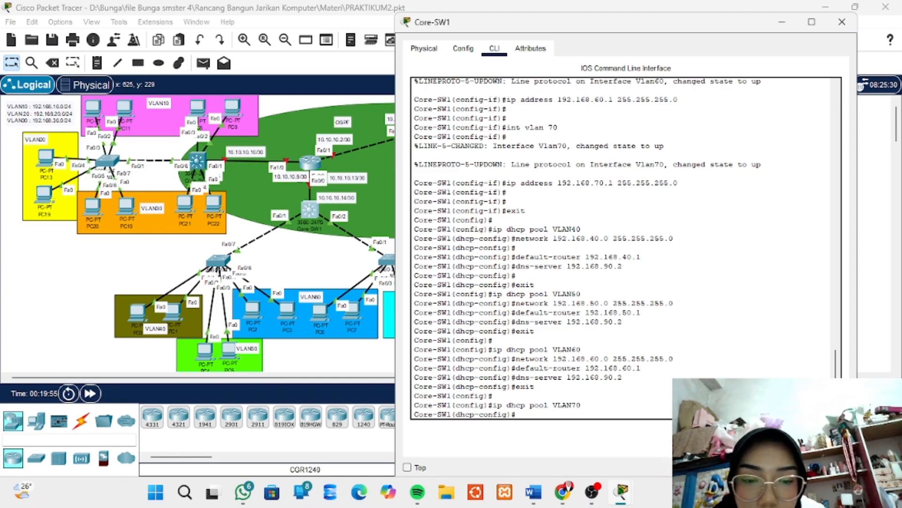
Define network 192.168.70.0 with mask 255.255.255.0 for the VLAN70 DHCP pool on Core-SW1
key("Up")
key("Up")
key("Up")
key("Up")
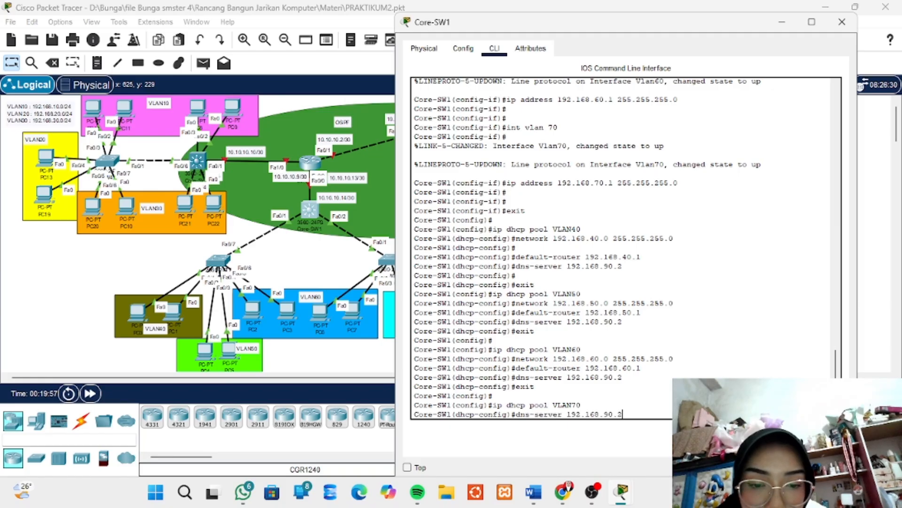
key("Up")
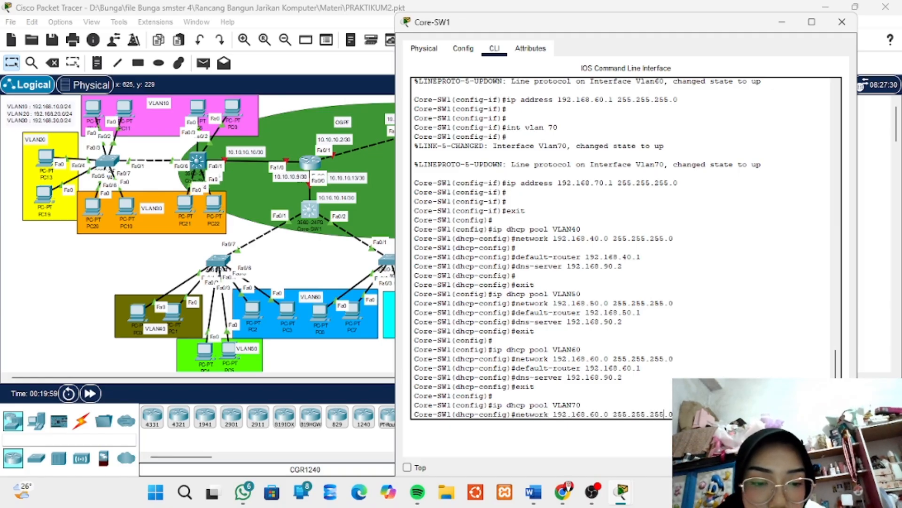
key("Left")
key("Left")
key("Left")
key("Left")
key("Left")
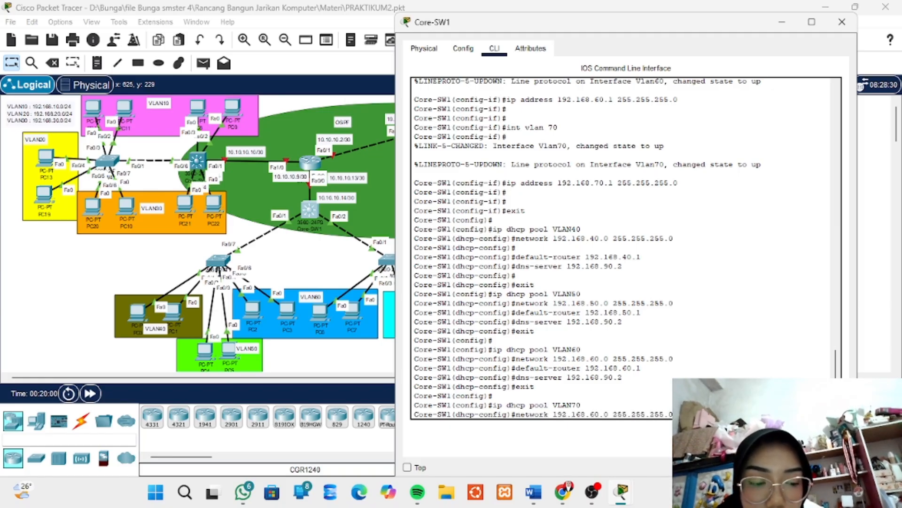
key("BackSpace")
type("7")
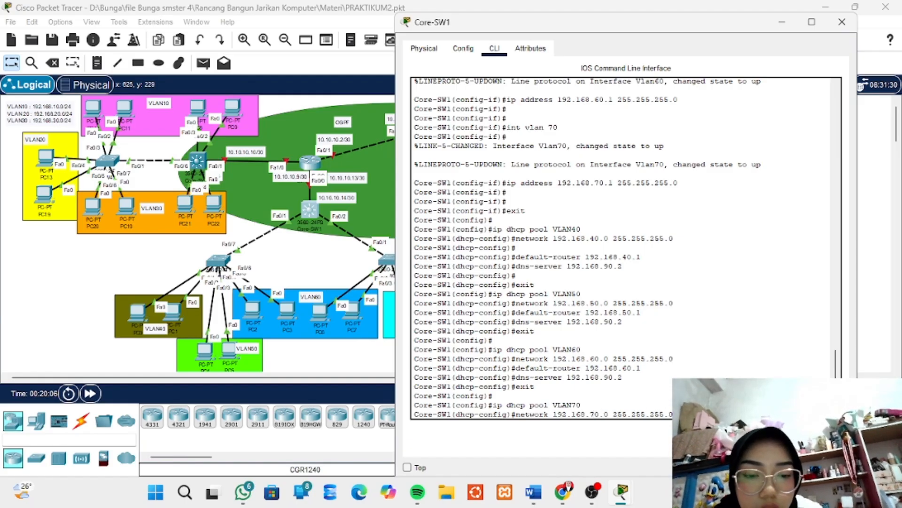
key("Return")
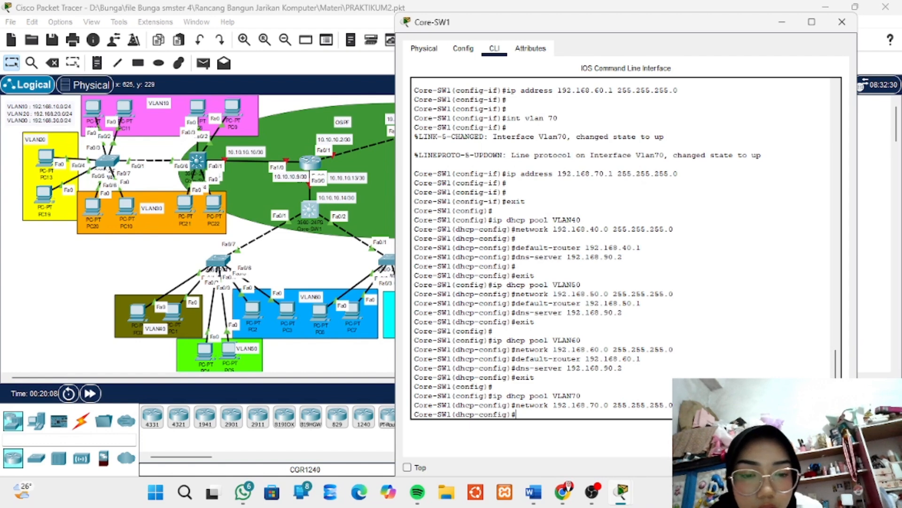
Set the default router of the VLAN70 DHCP pool to 192.168.70.1
key("Up")
key("Up")
key("Up")
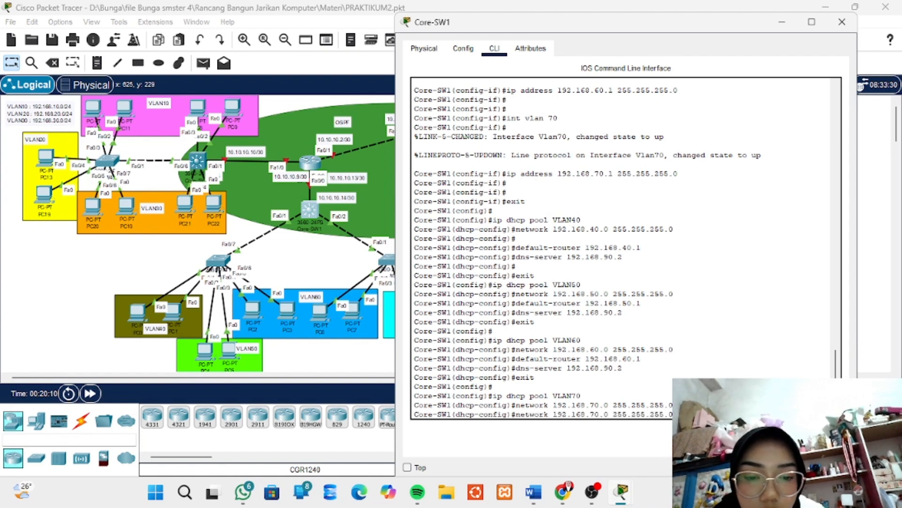
key("Up")
key("Up")
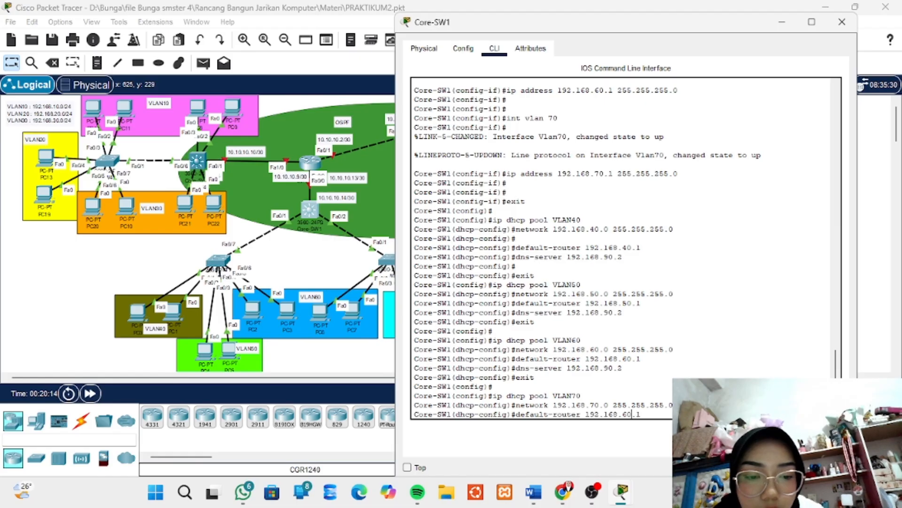
key("Left")
key("Left")
key("Left")
key("BackSpace")
type("7")
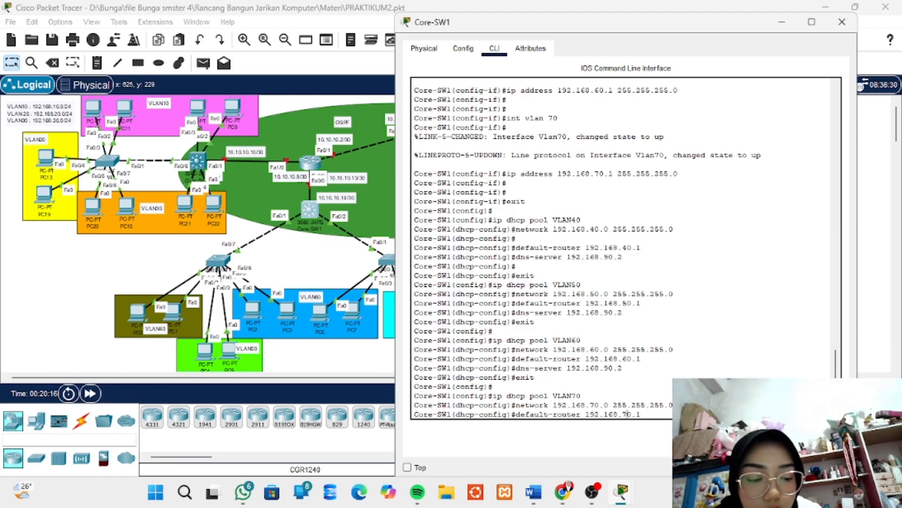
key("Right")
key("Right")
key("Right")
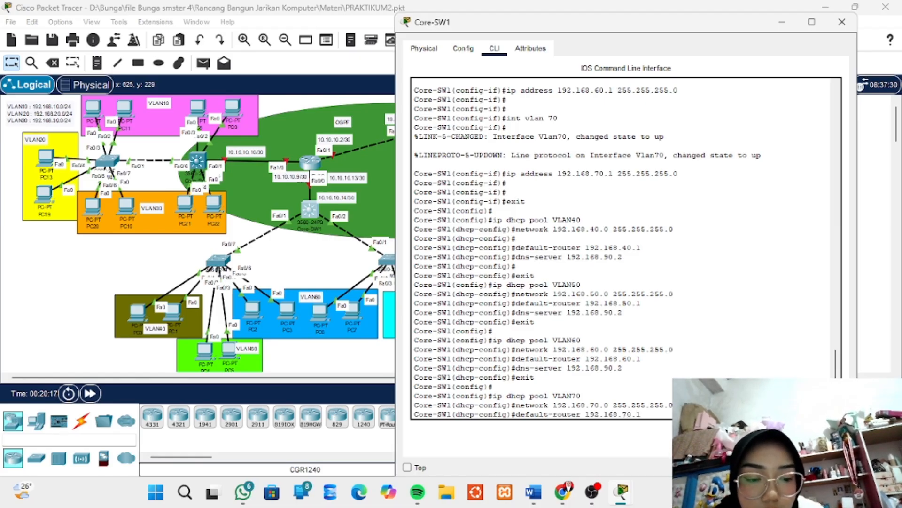
key("Return")
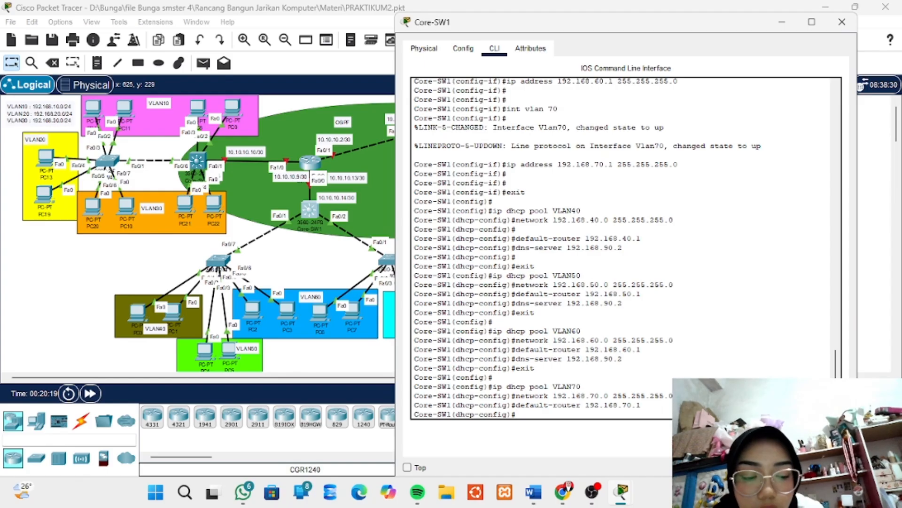
Set the DNS server of the VLAN70 DHCP pool to 192.168.90.2
key("Up")
key("Up")
key("Up")
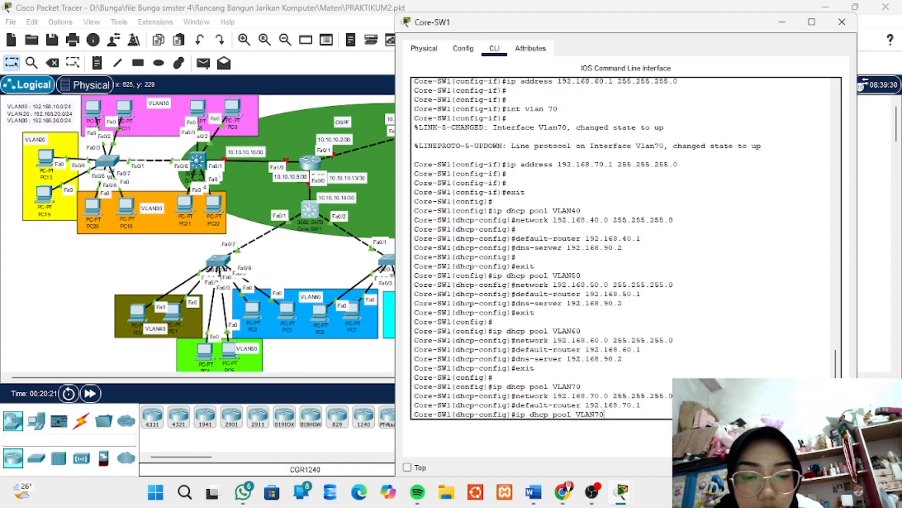
key("Up")
key("Up")
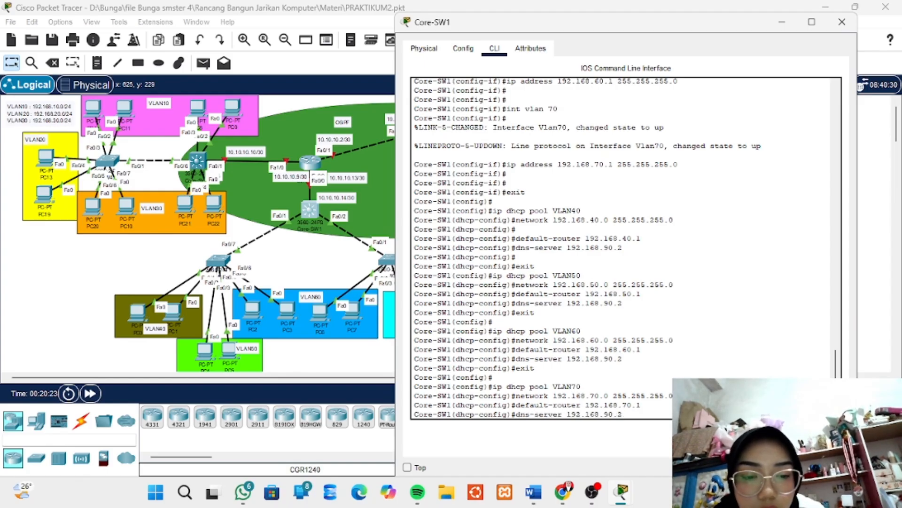
key("Return")
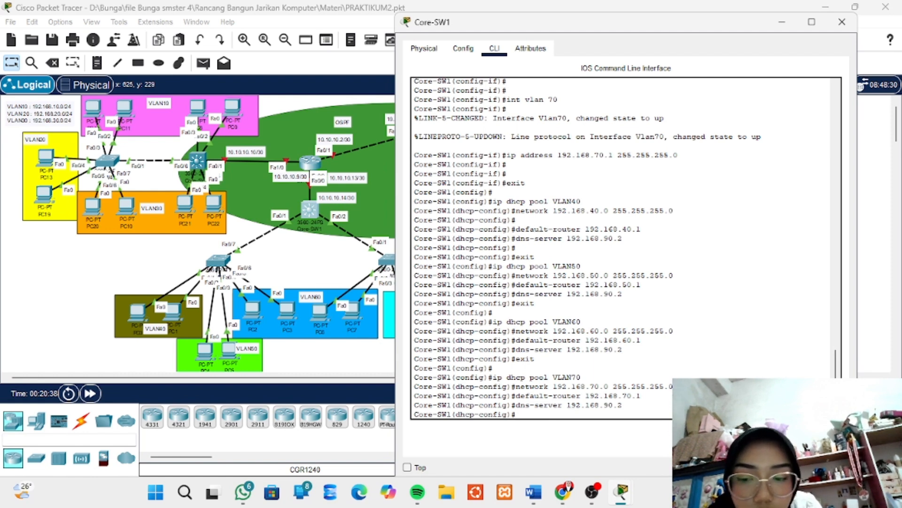
key("Return")
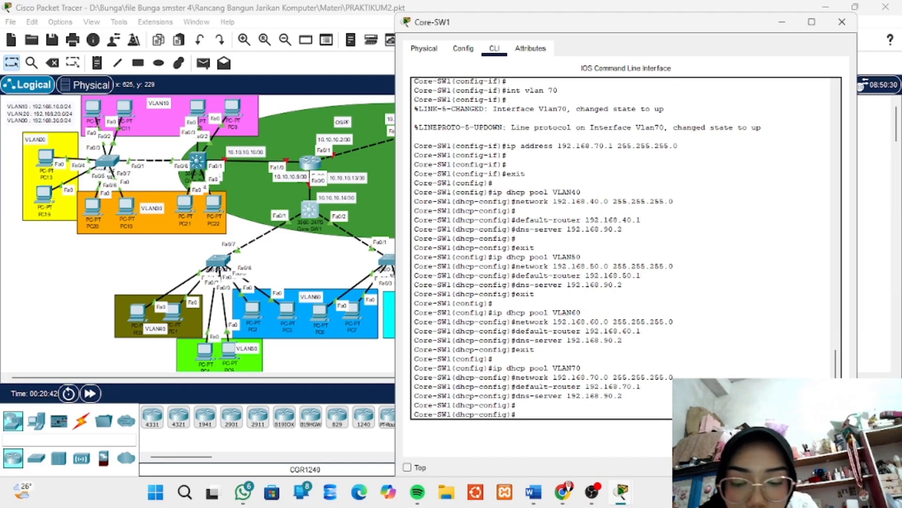
Leave the VLAN70 DHCP pool configuration and return to global configuration on Core-SW1
type("exit")
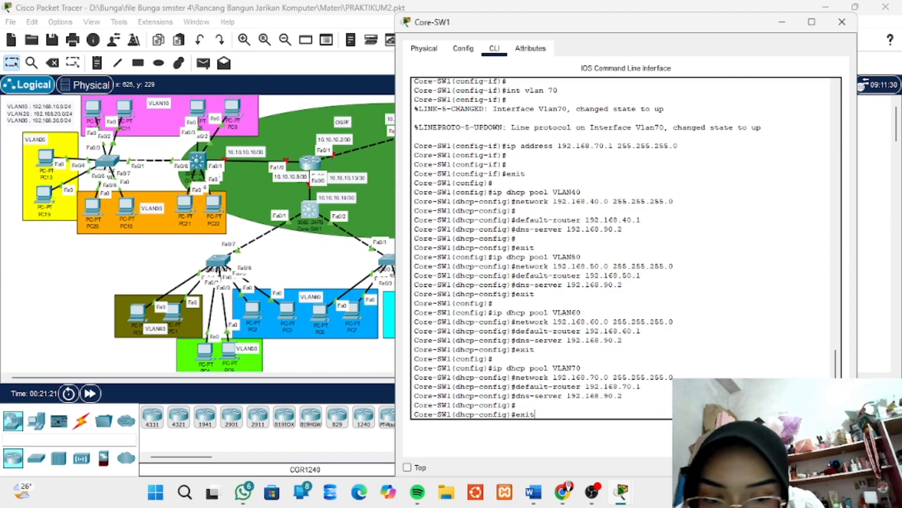
key("BackSpace")
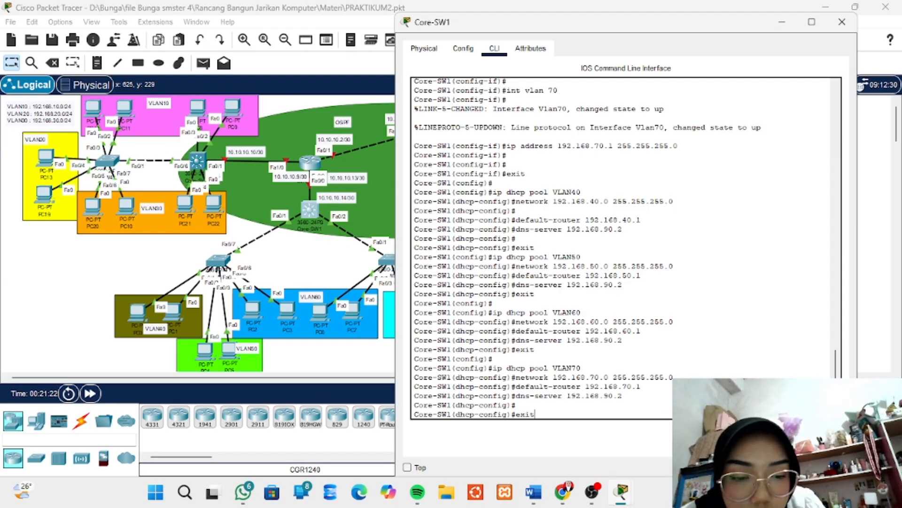
key("Return")
key("Return")
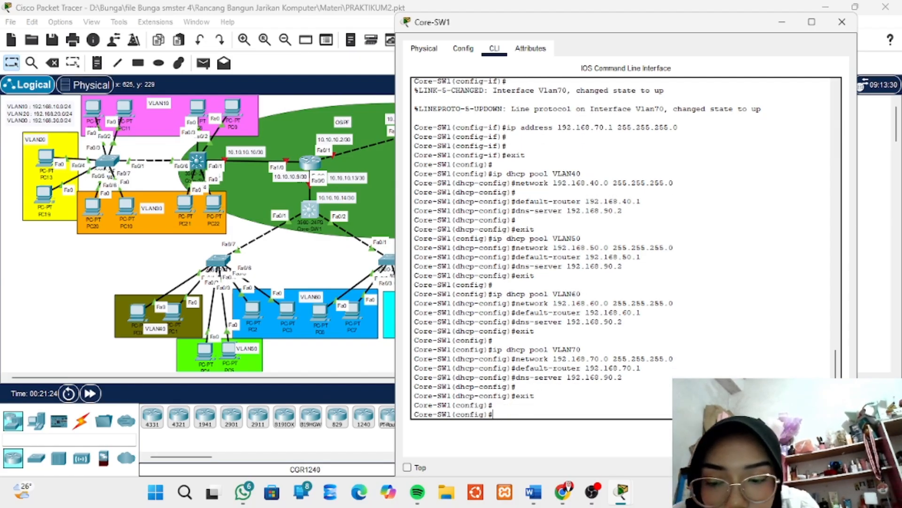
Enable IP routing on Core-SW1 from global configuration
type("ip")
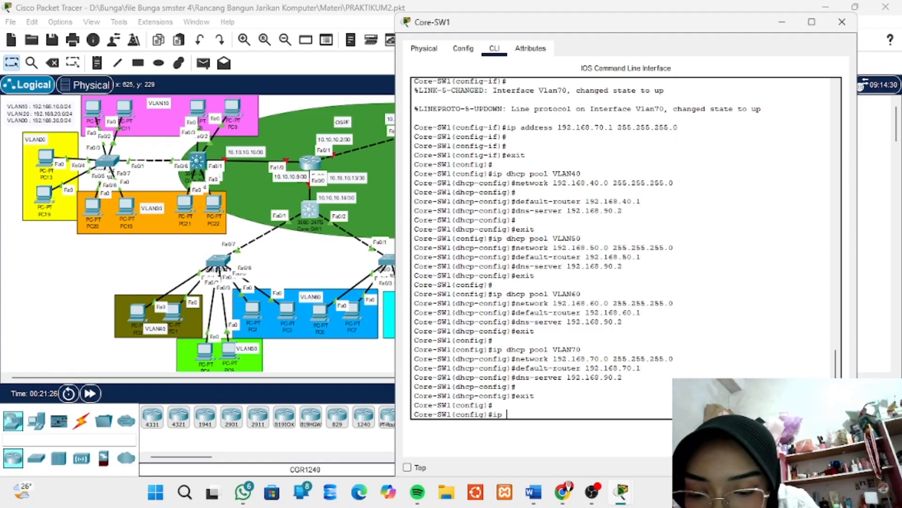
type(" routing")
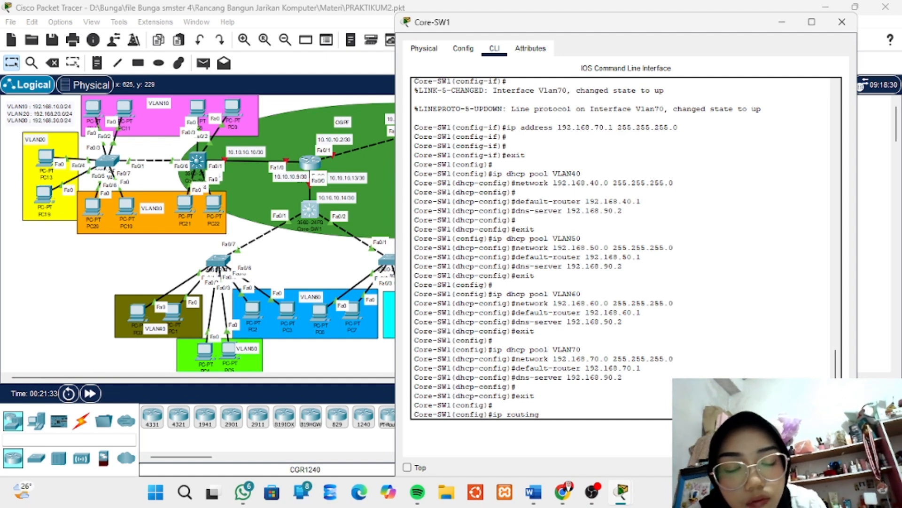
key("Return")
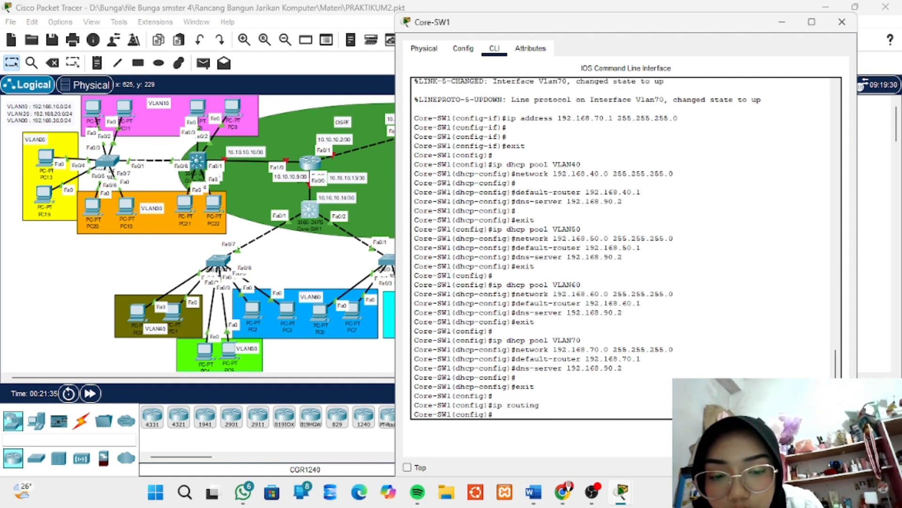
key("Return")
key("Return")
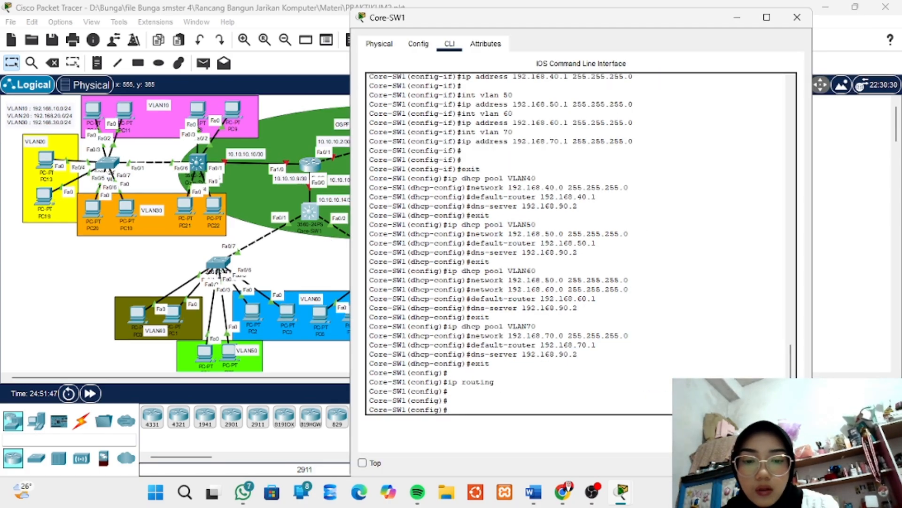
Return to the topology, switch the IPv4 configuration of PC0 in VLAN40 from static to DHCP, and close the PC0 window
left_click(273, 273)
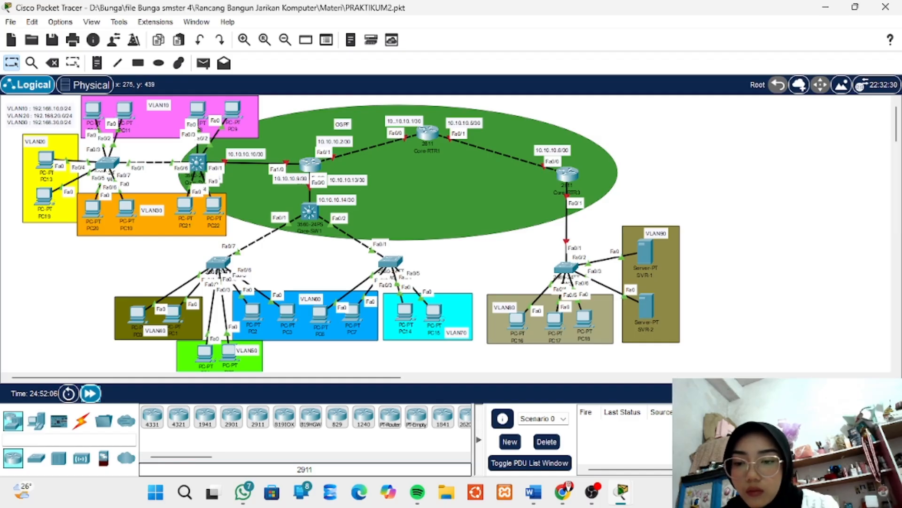
left_click(137, 313)
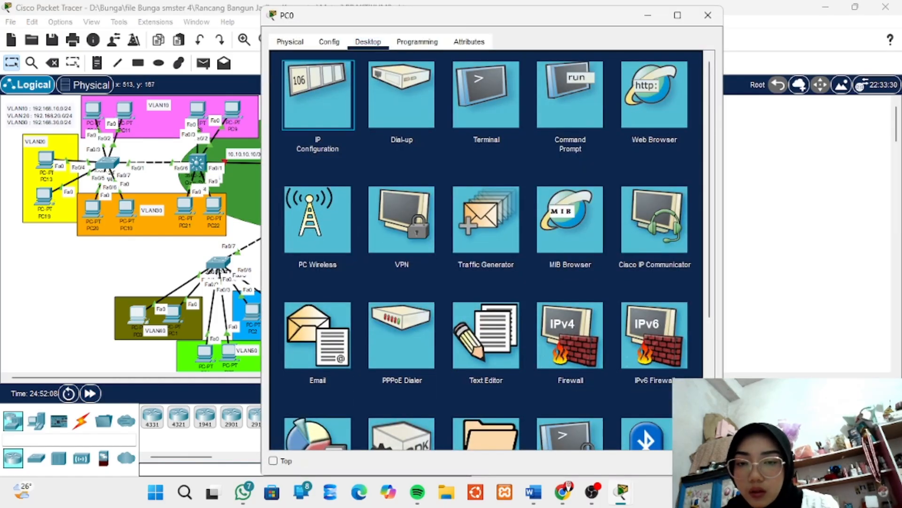
left_click(317, 94)
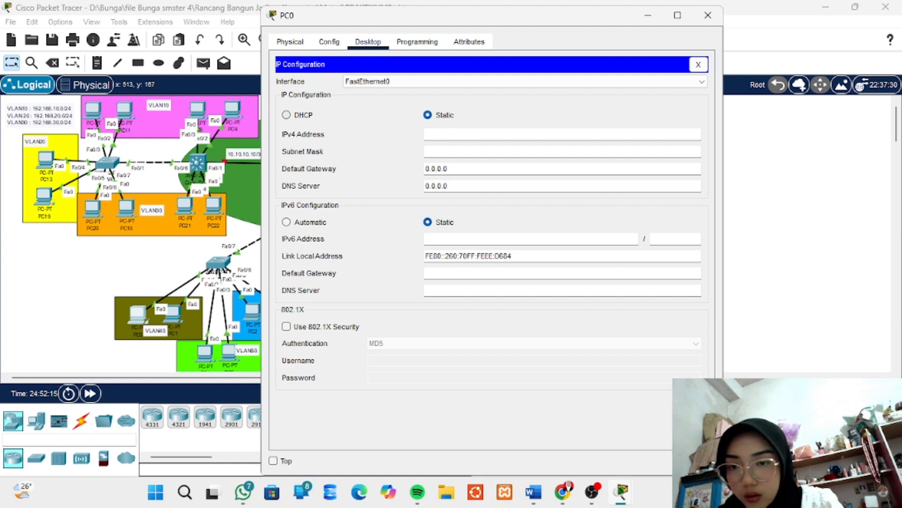
left_click(287, 115)
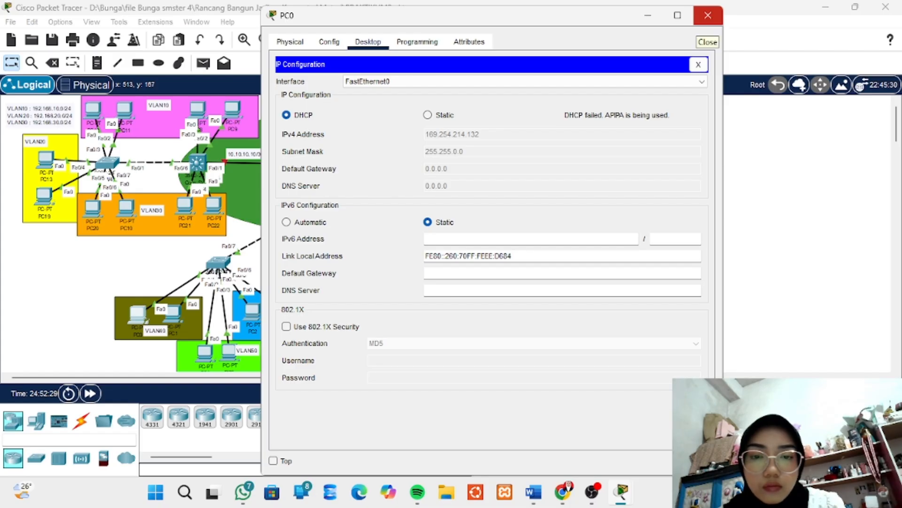
left_click(708, 15)
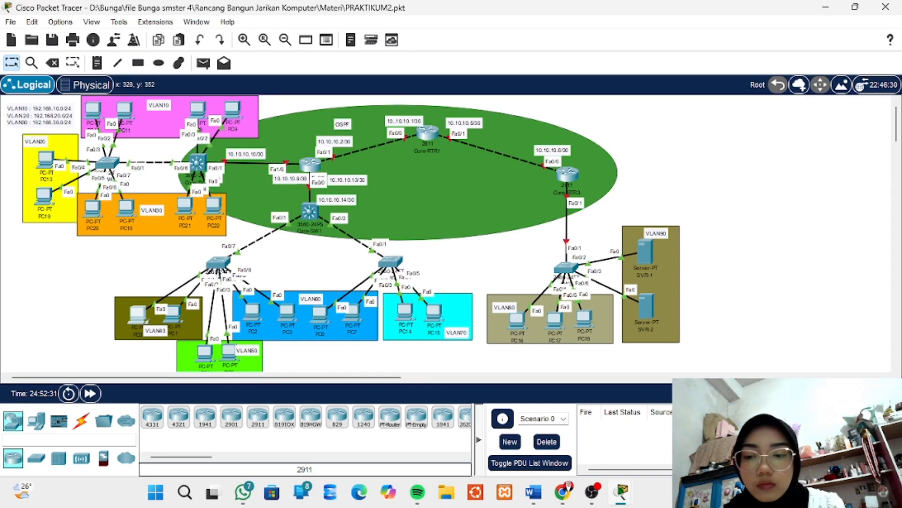
Retry the DHCP request on PC0 in VLAN40 by switching its IPv4 configuration to static and back to DHCP, then close its window
left_click(138, 314)
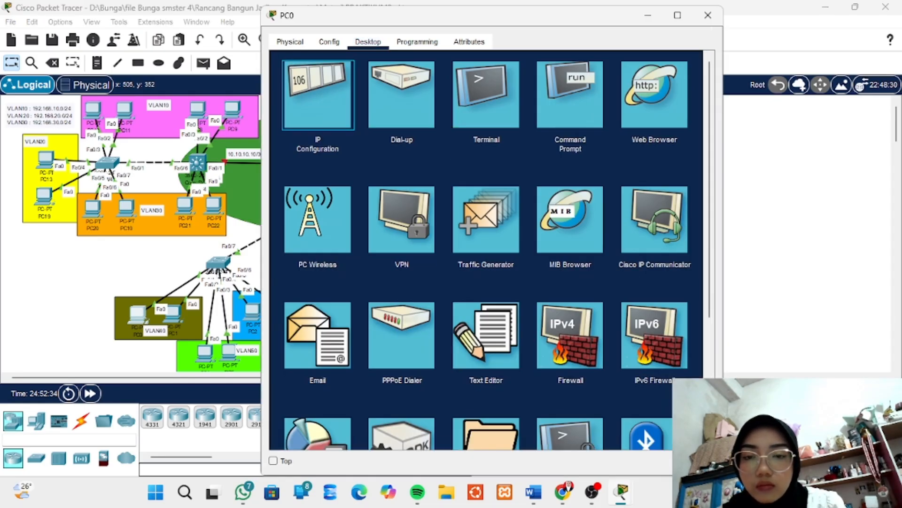
left_click(318, 94)
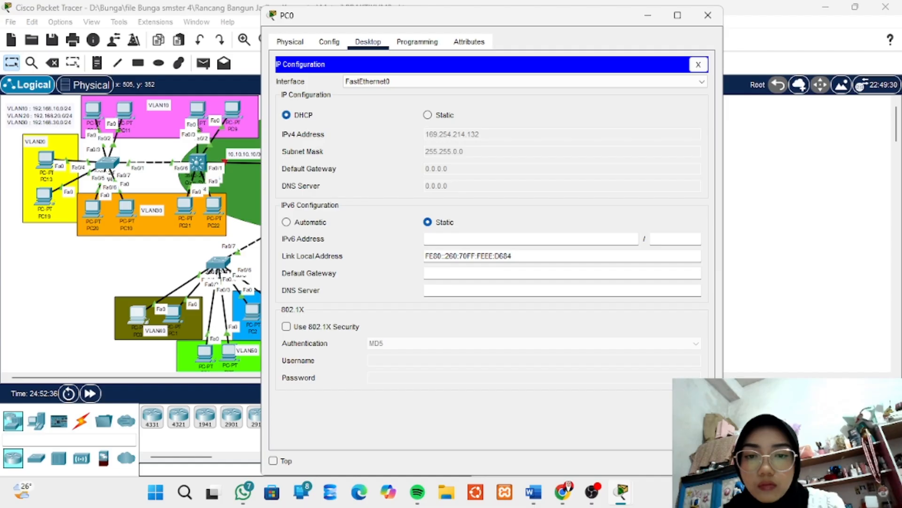
left_click(428, 115)
left_click(286, 114)
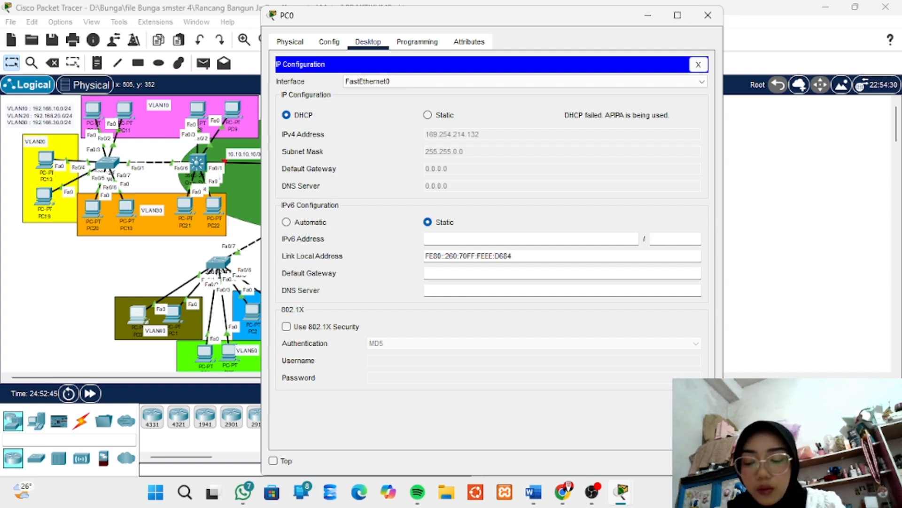
left_click(708, 15)
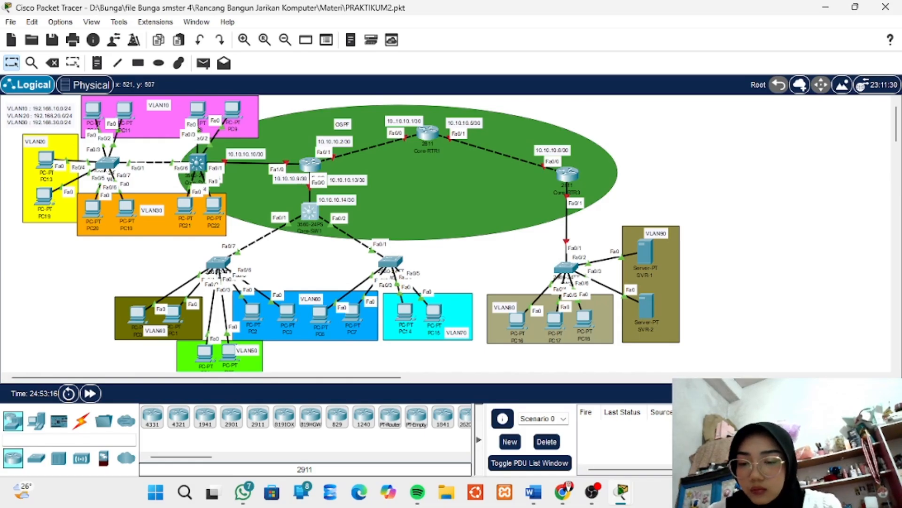
Set the IPv4 configuration of PC1 in VLAN40 to DHCP and close the PC1 window
left_click(172, 312)
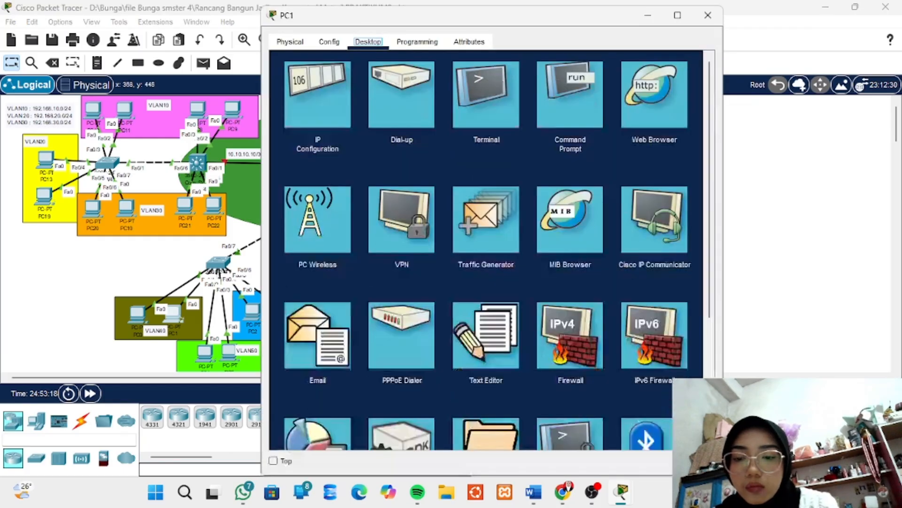
left_click(320, 90)
left_click(286, 115)
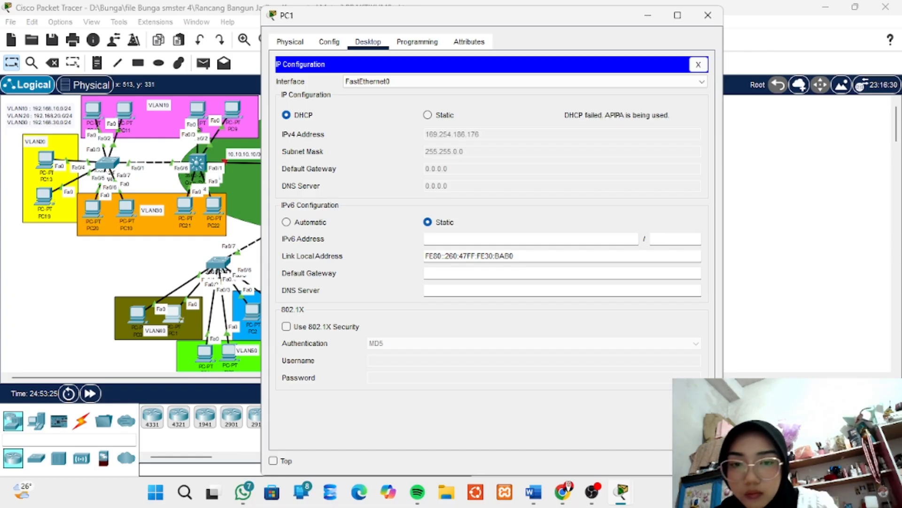
left_click(708, 16)
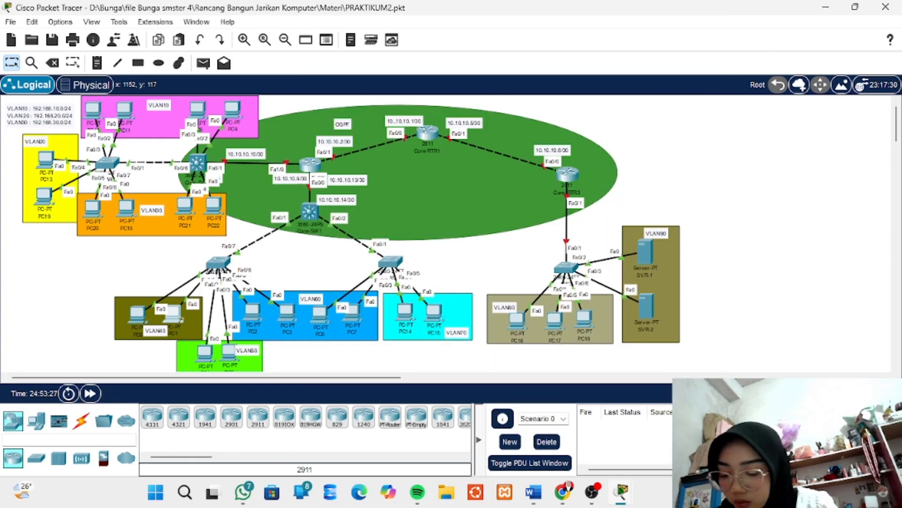
Switch the IPv4 configuration of PC4 in VLAN50 from static to DHCP and close its window
scroll(192, 324, "down", 1)
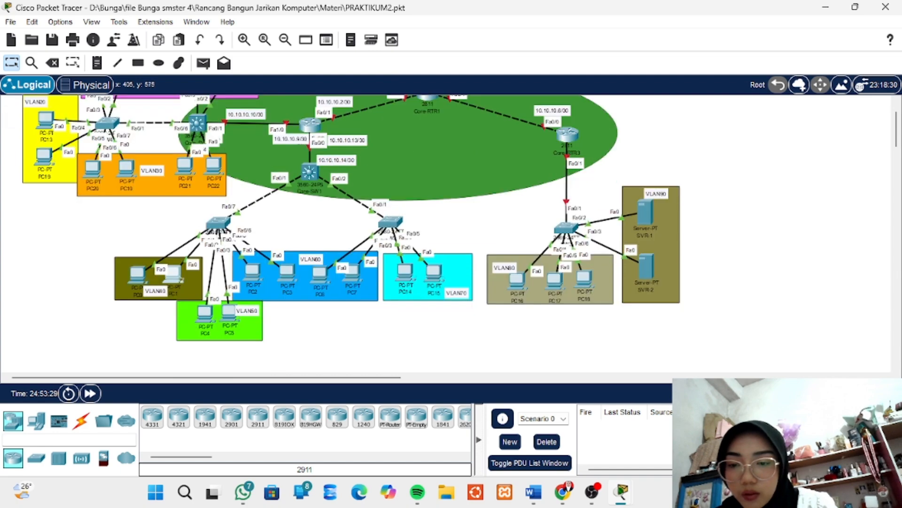
scroll(191, 325, "up", 1)
left_click(204, 352)
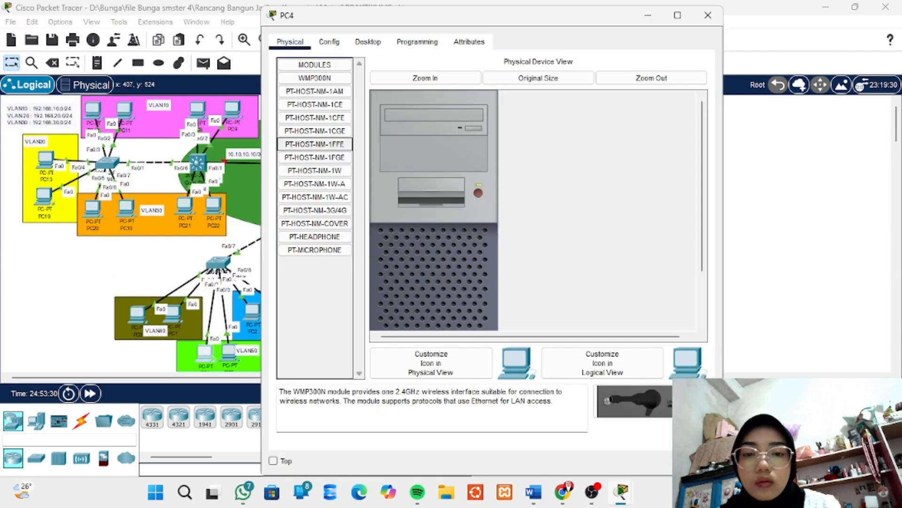
left_click(329, 41)
left_click(368, 41)
left_click(311, 97)
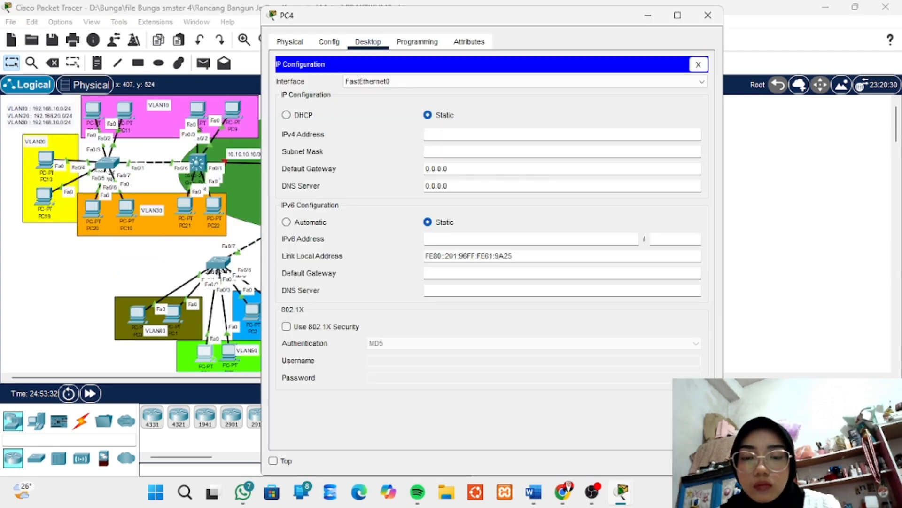
left_click(287, 115)
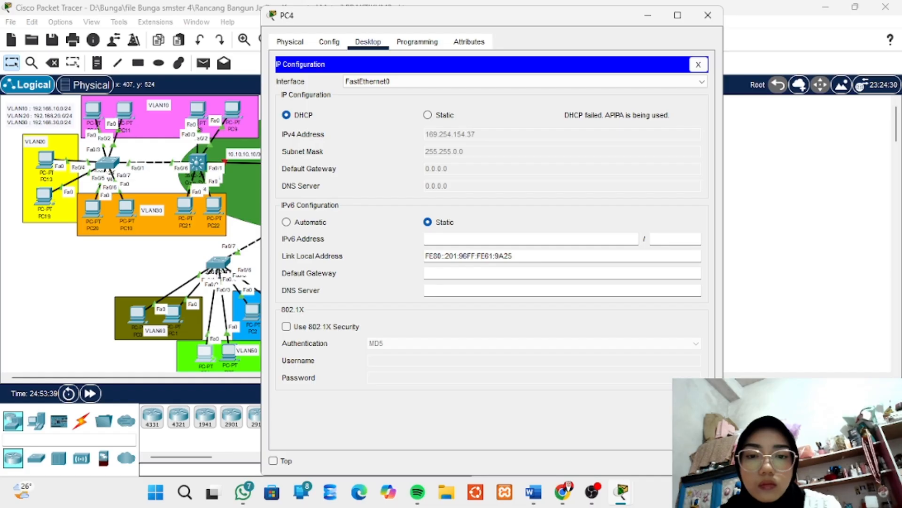
left_click(708, 15)
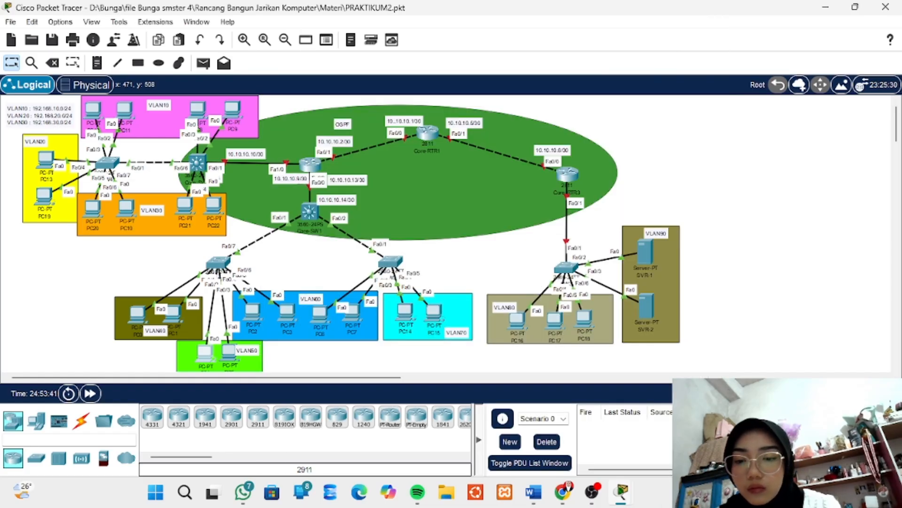
Set the IPv4 configuration of PC5 in VLAN50 to DHCP and close the PC5 window
left_click(229, 350)
left_click(368, 41)
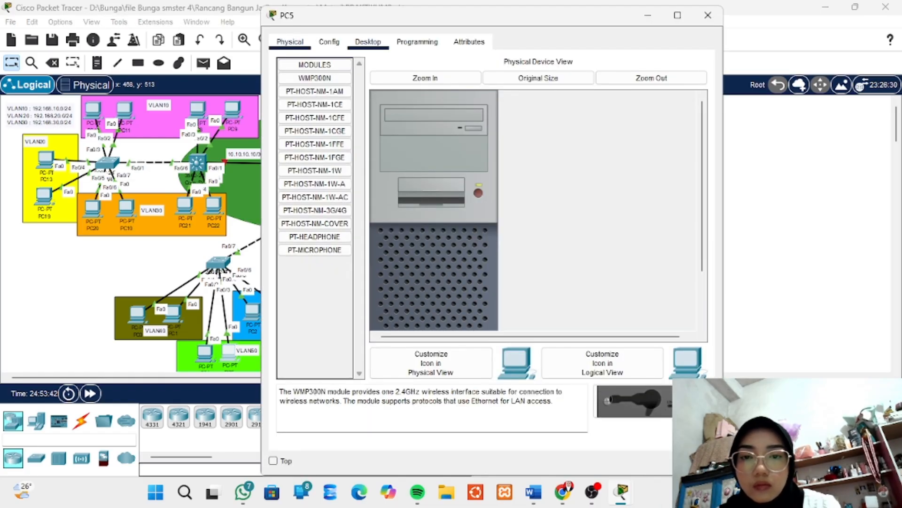
left_click(319, 90)
left_click(286, 115)
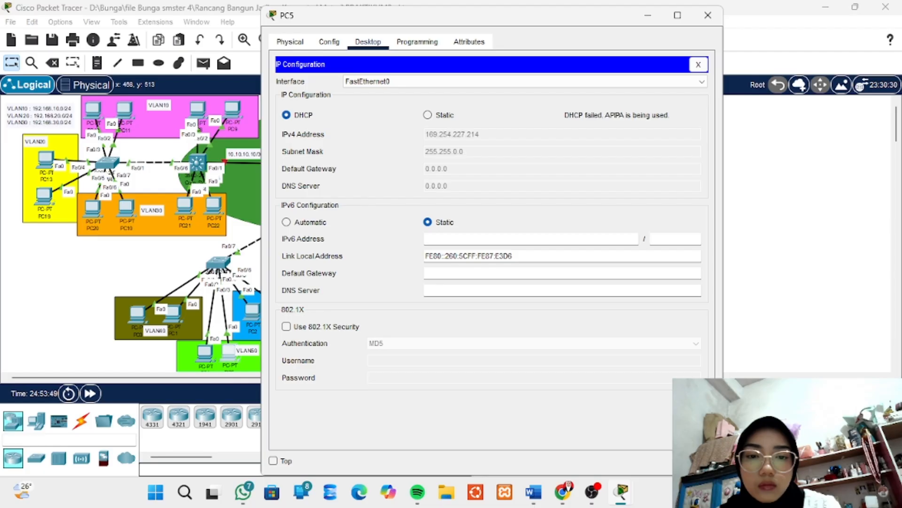
left_click(708, 15)
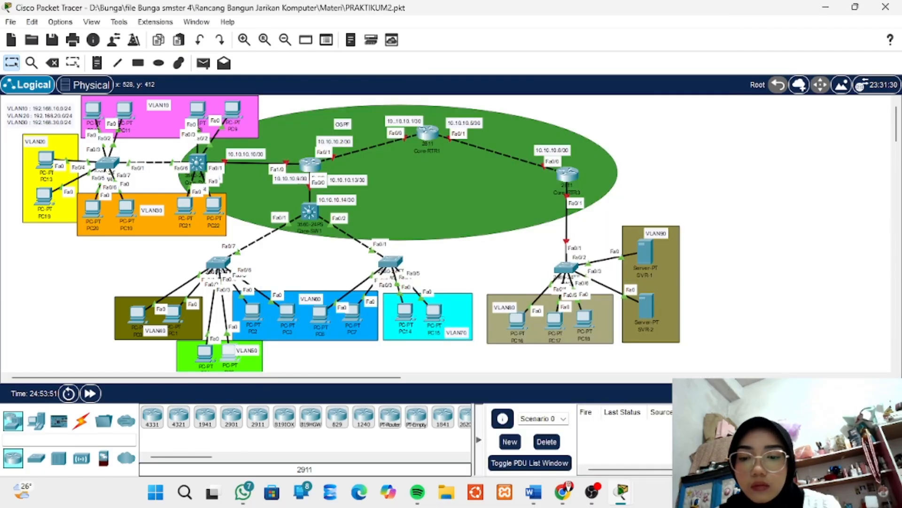
Set the IPv4 configuration of PC2 in VLAN60 to DHCP and close the PC2 window
scroll(371, 249, "down", 1)
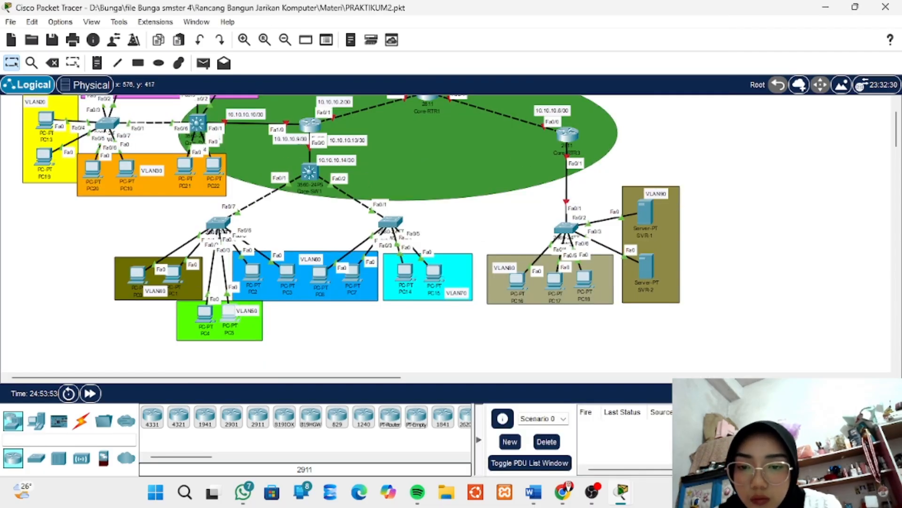
mouse_move(254, 277)
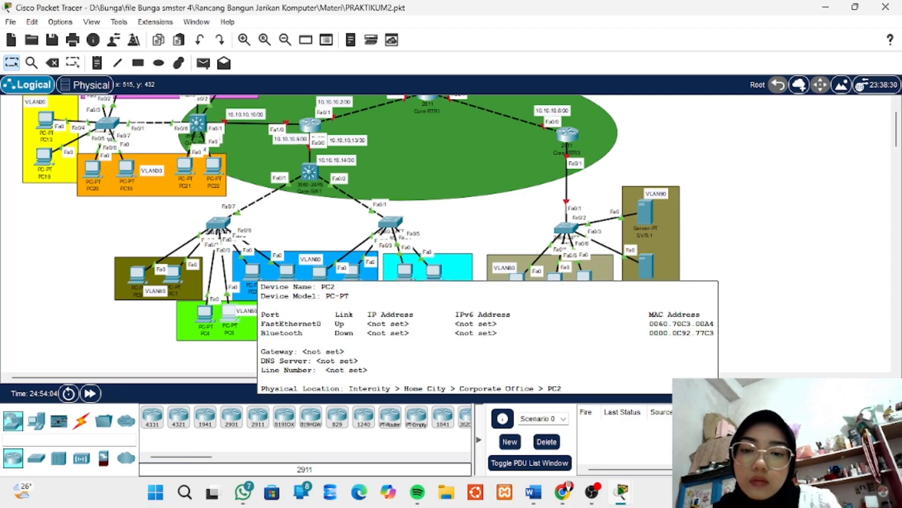
left_click(252, 273)
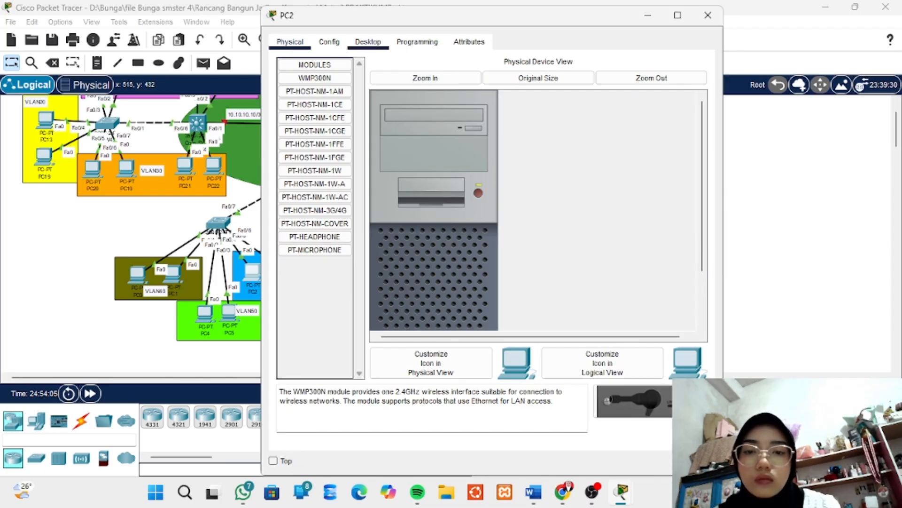
left_click(368, 41)
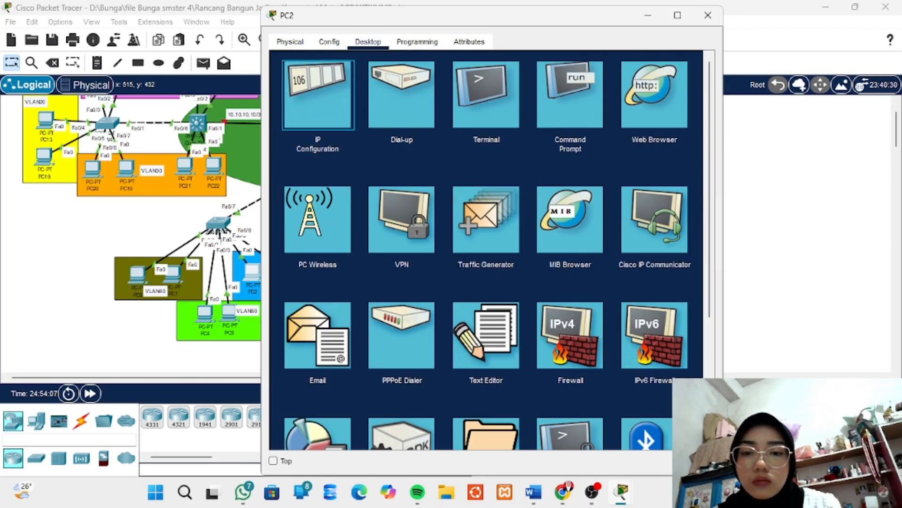
left_click(318, 94)
left_click(287, 115)
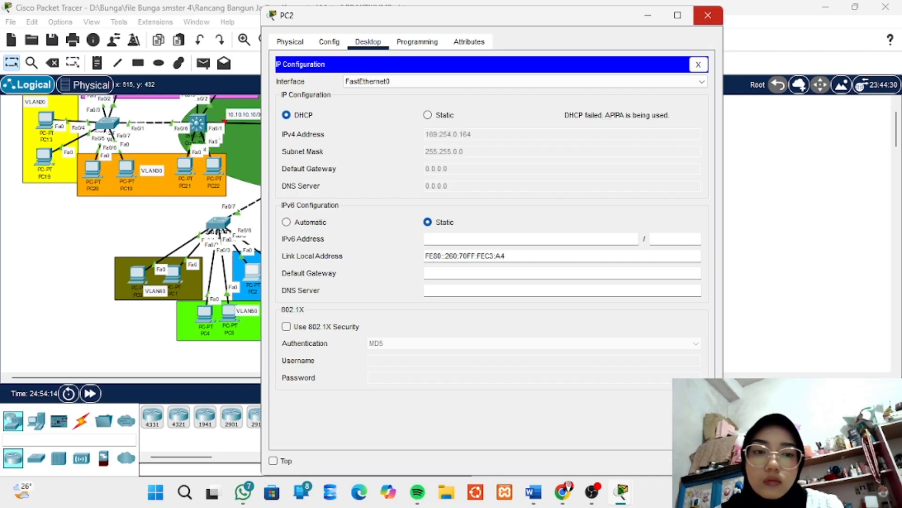
left_click(708, 15)
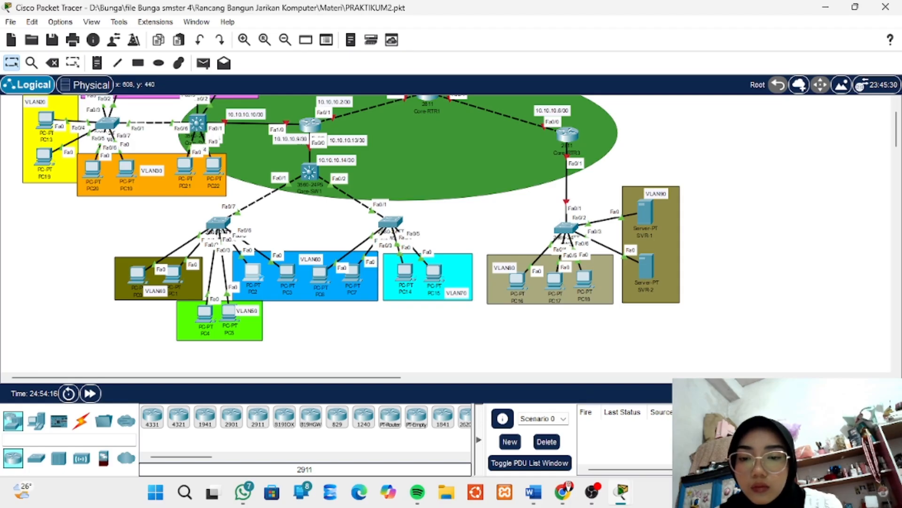
Set the IPv4 configuration of PC6 in VLAN60 to DHCP and close the PC6 window
left_click(319, 275)
left_click(368, 41)
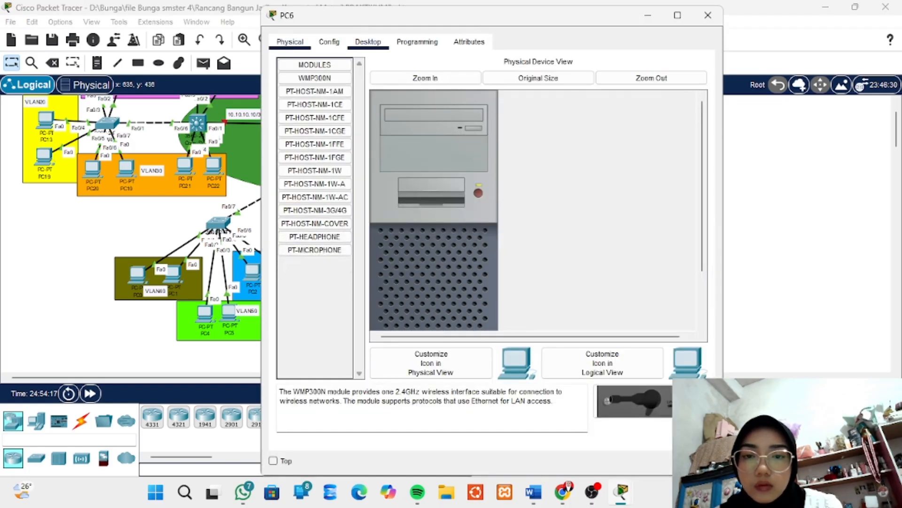
left_click(318, 90)
left_click(286, 115)
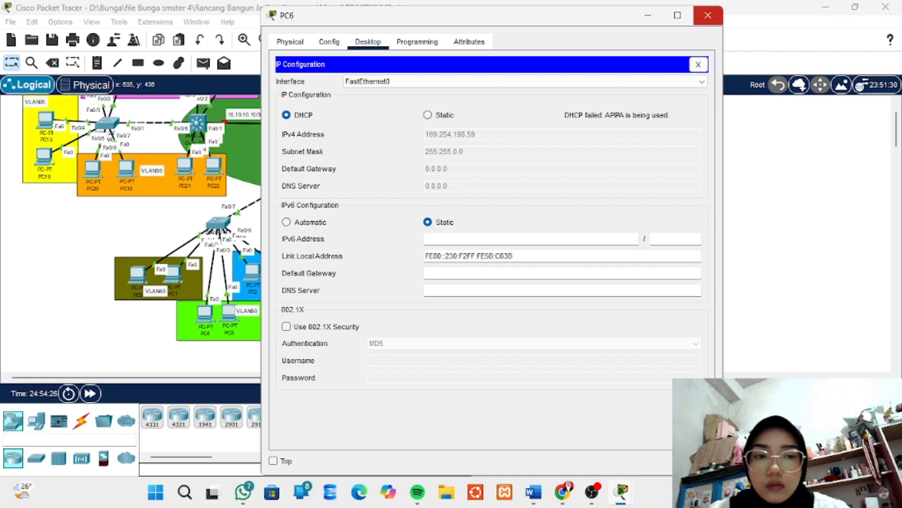
left_click(707, 15)
Switch the IPv4 configuration of PC7 in VLAN60 from static to DHCP and close its window
left_click(352, 273)
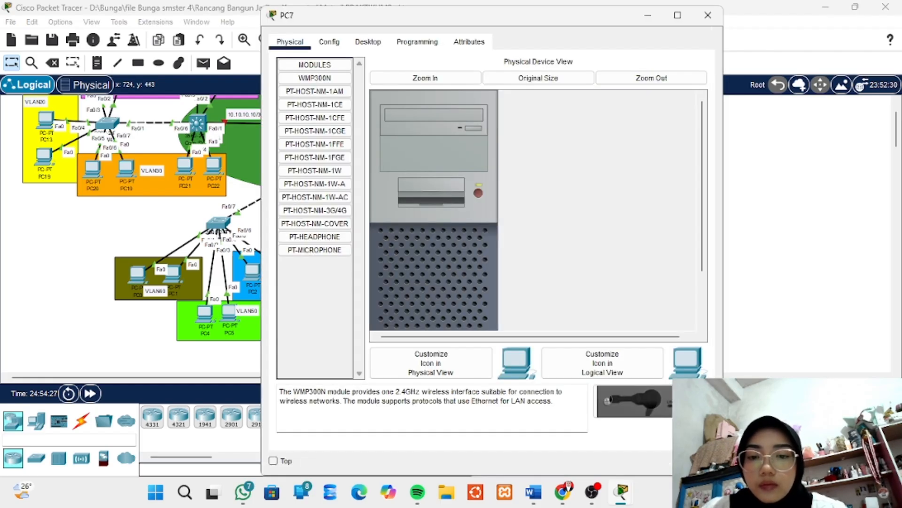
left_click(368, 42)
left_click(318, 94)
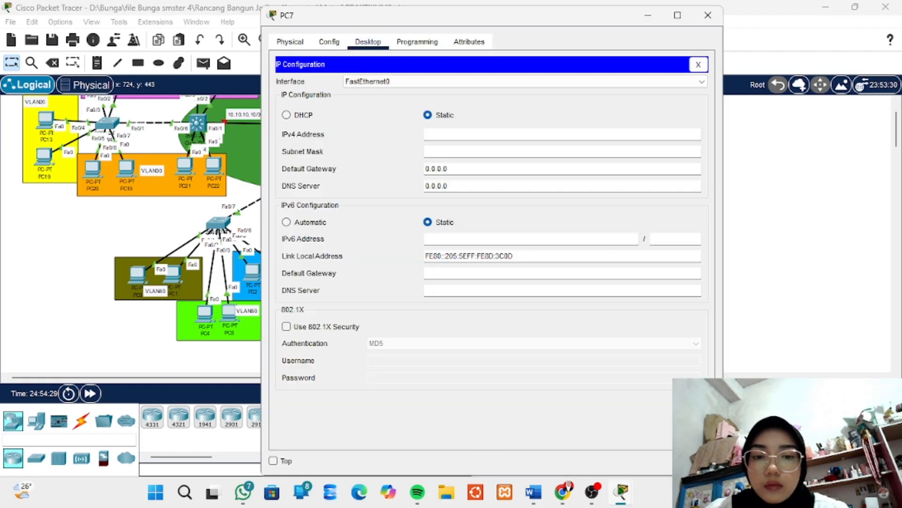
left_click(287, 115)
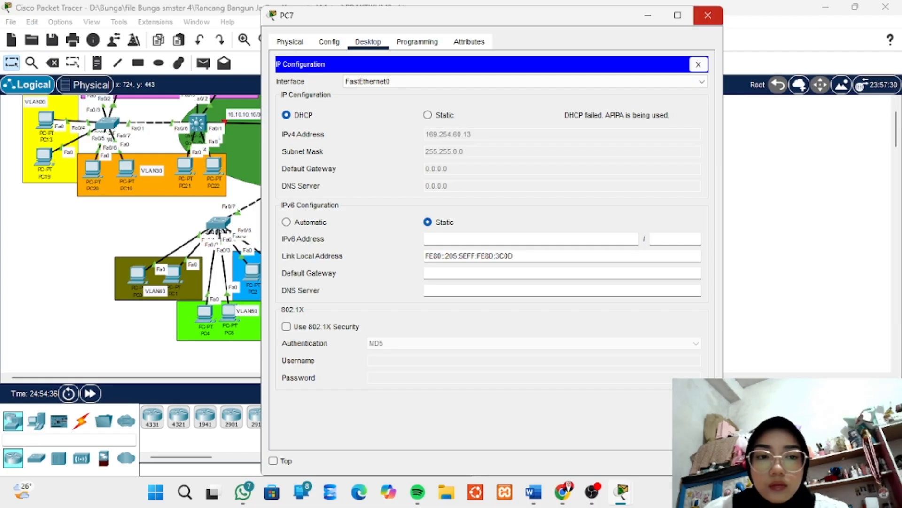
left_click(708, 15)
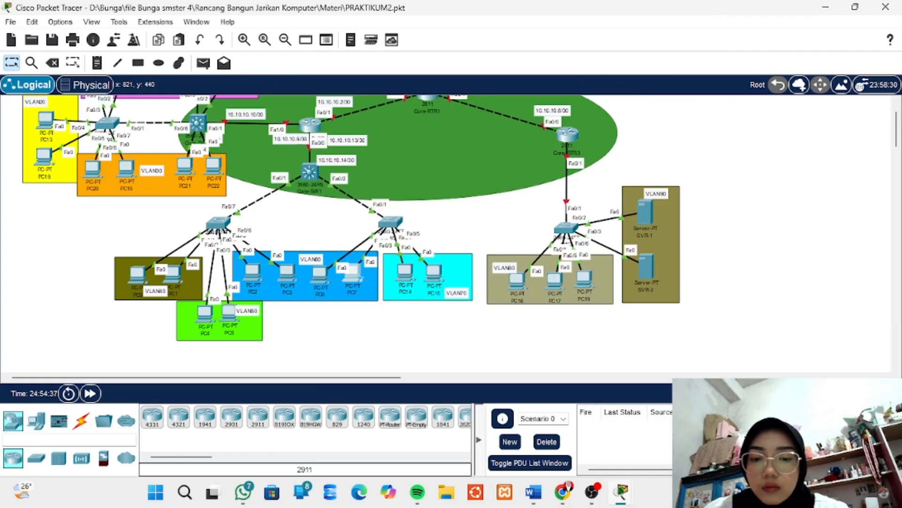
Set the IPv4 configuration of PC14 in VLAN70 to DHCP and close the PC14 window
left_click(405, 272)
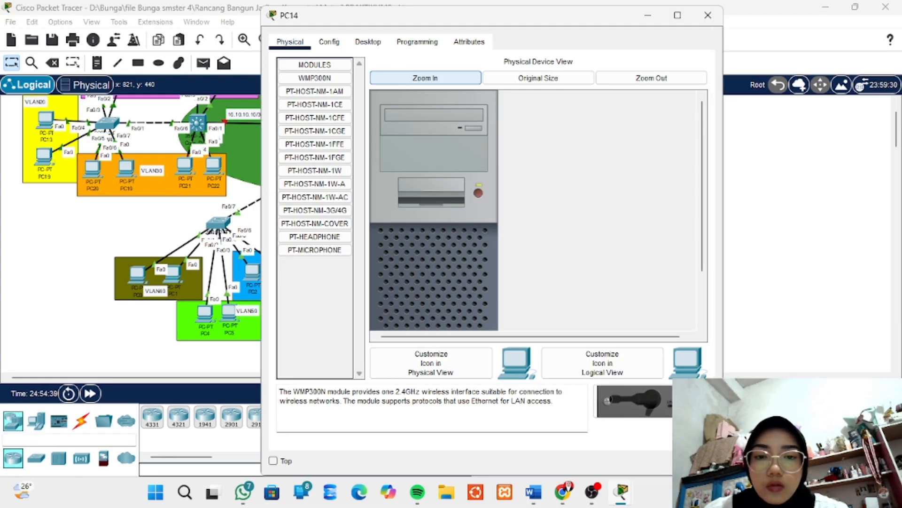
left_click(368, 41)
left_click(317, 94)
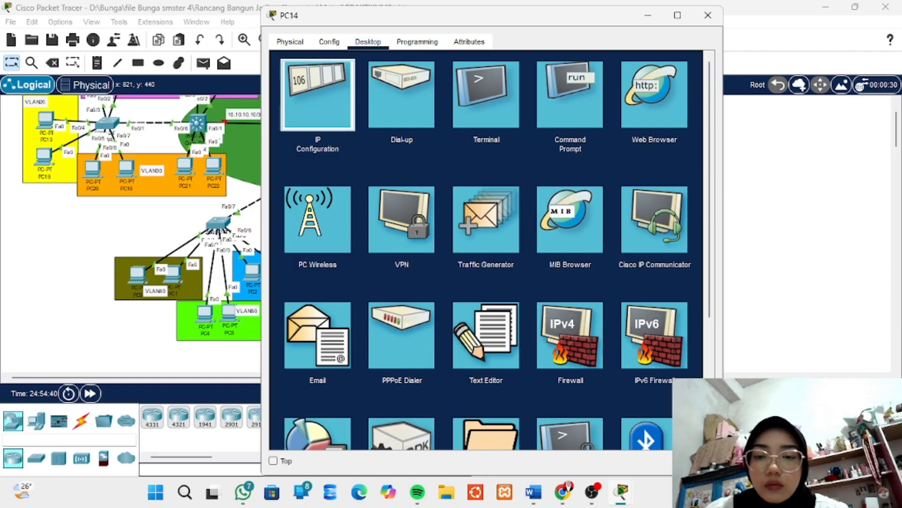
left_click(286, 115)
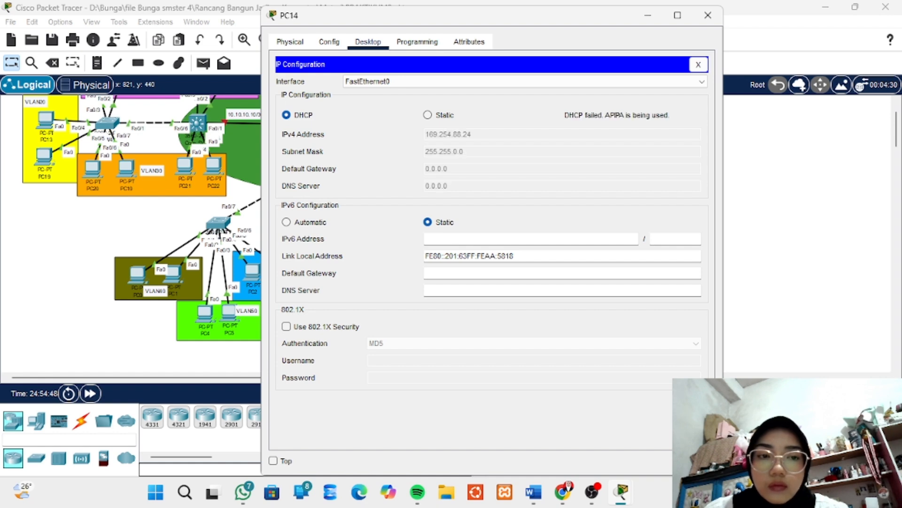
left_click(707, 15)
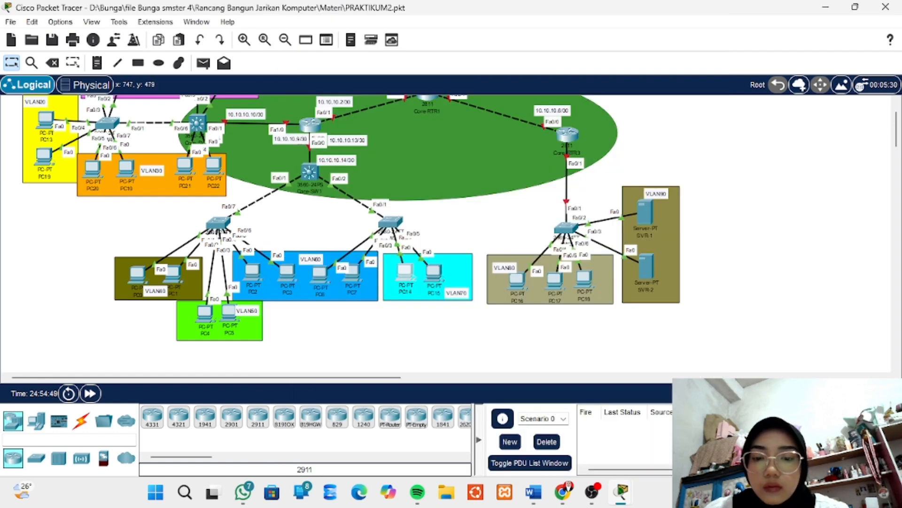
Set the IPv4 configuration of PC15 in VLAN70 to DHCP and close the PC15 window
left_click(434, 272)
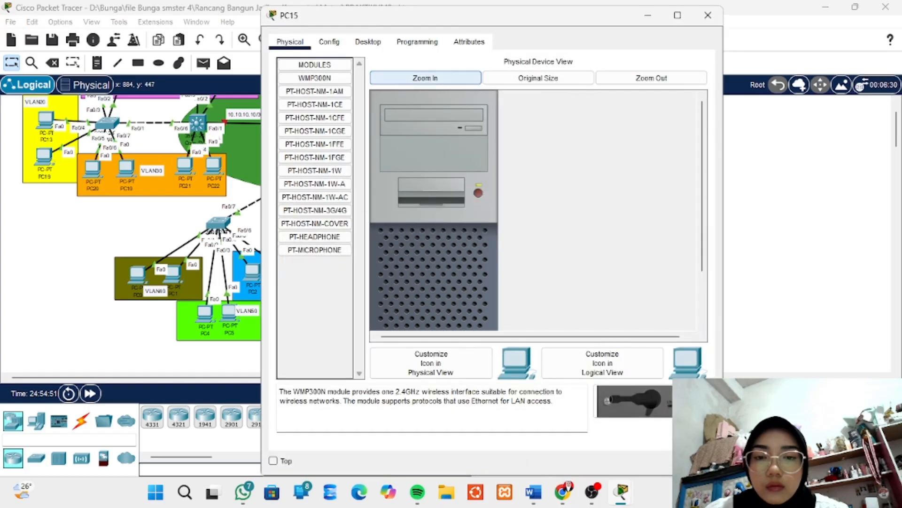
left_click(368, 42)
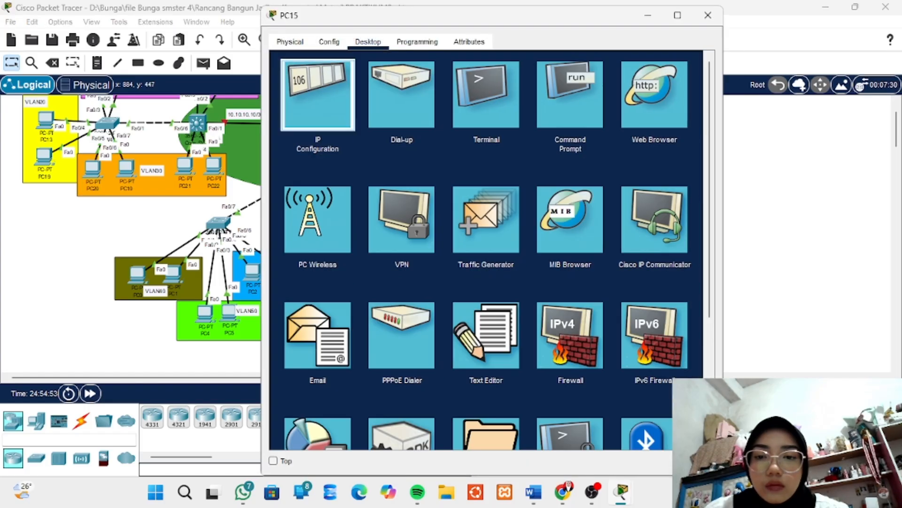
left_click(317, 94)
left_click(286, 114)
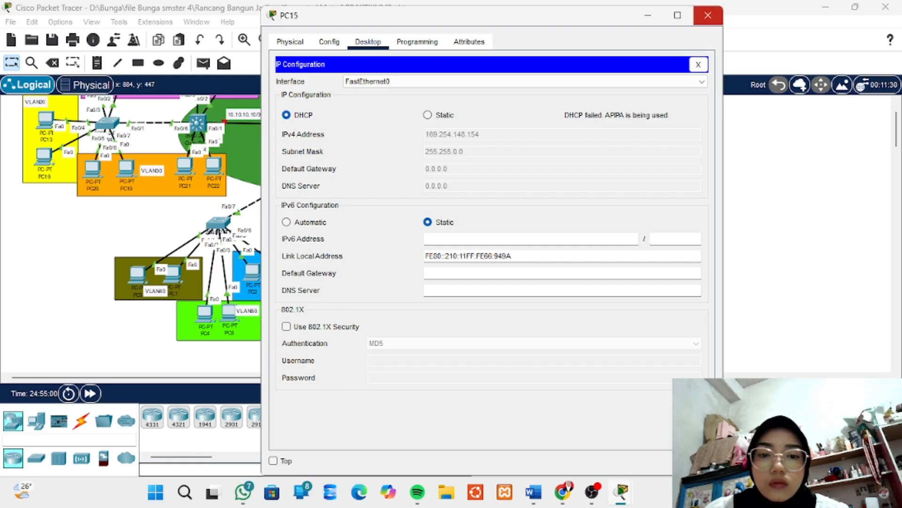
left_click(708, 15)
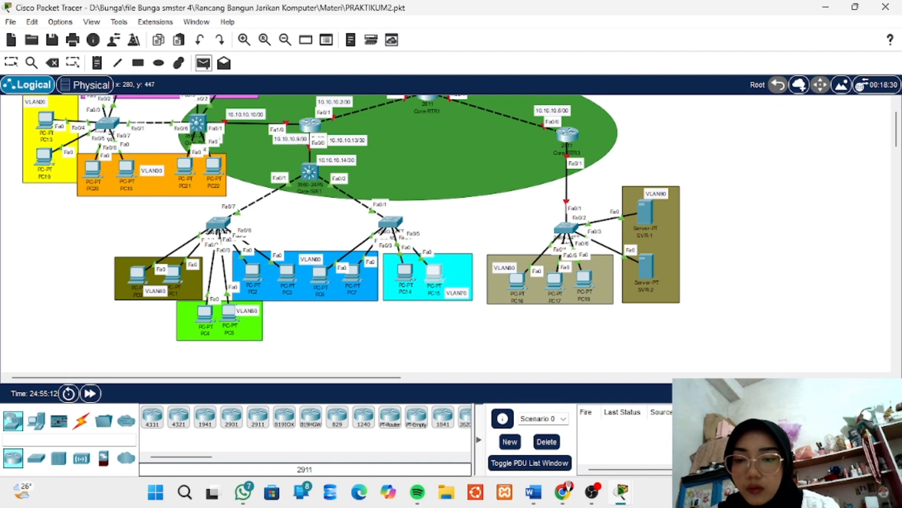
Test connectivity between the VLANs with simple PDUs from PC0 to PC4, PC5 to PC2, and PC7 to PC14
left_click(138, 275)
left_click(206, 314)
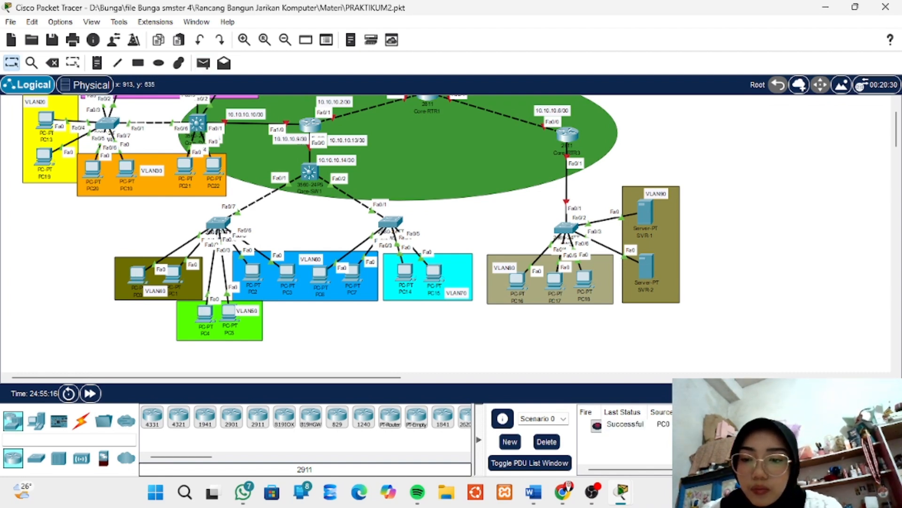
key("p")
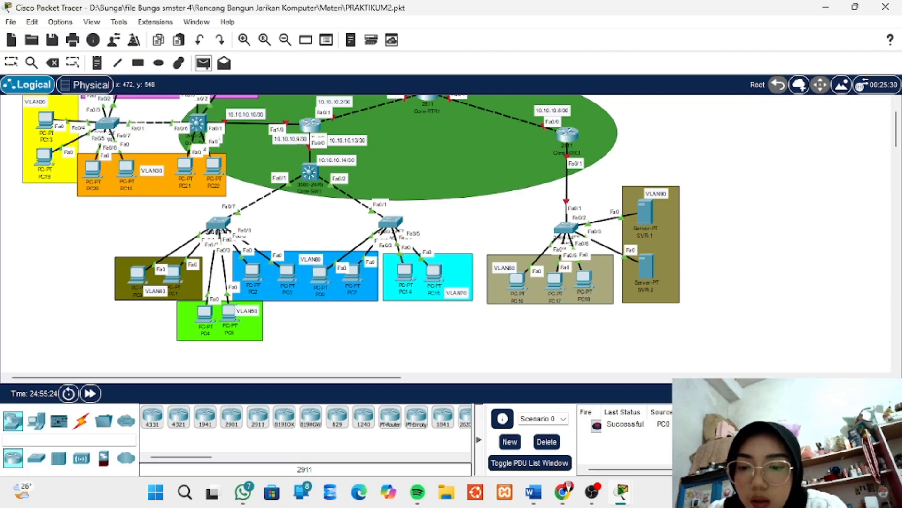
left_click(229, 312)
left_click(253, 272)
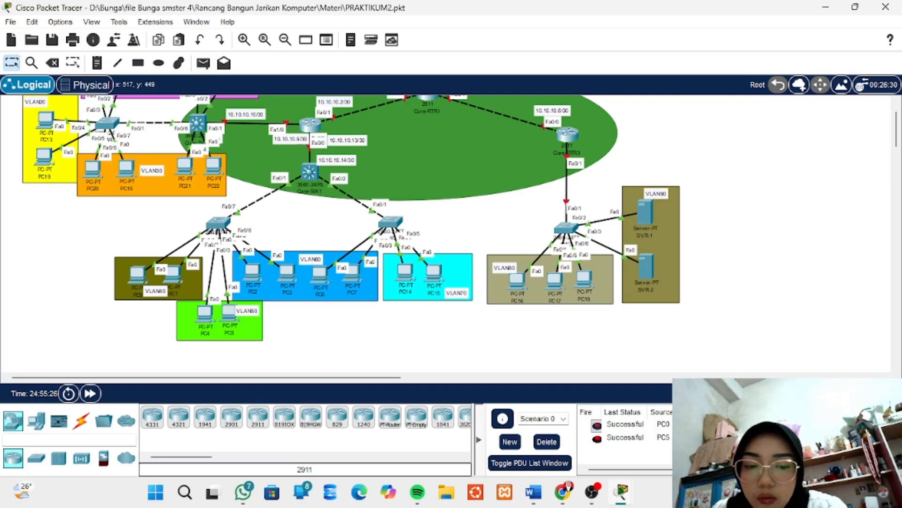
left_click(203, 63)
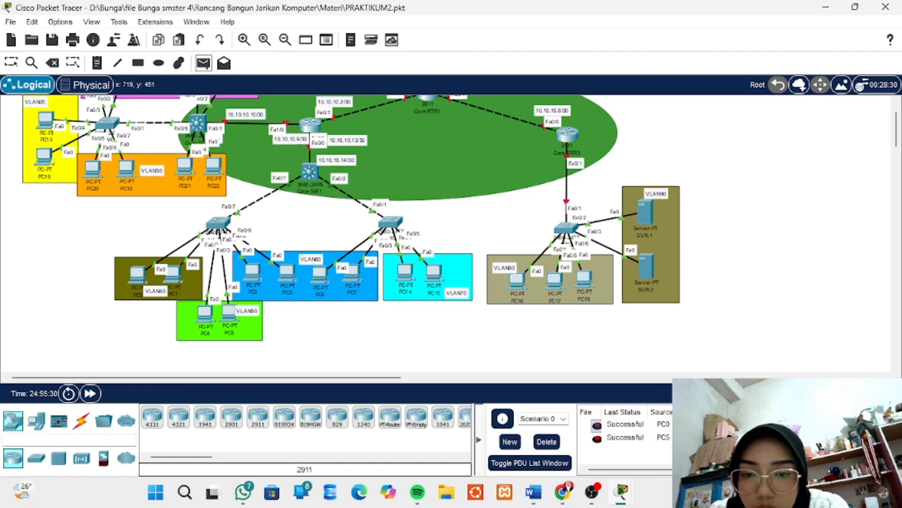
left_click(358, 276)
left_click(408, 273)
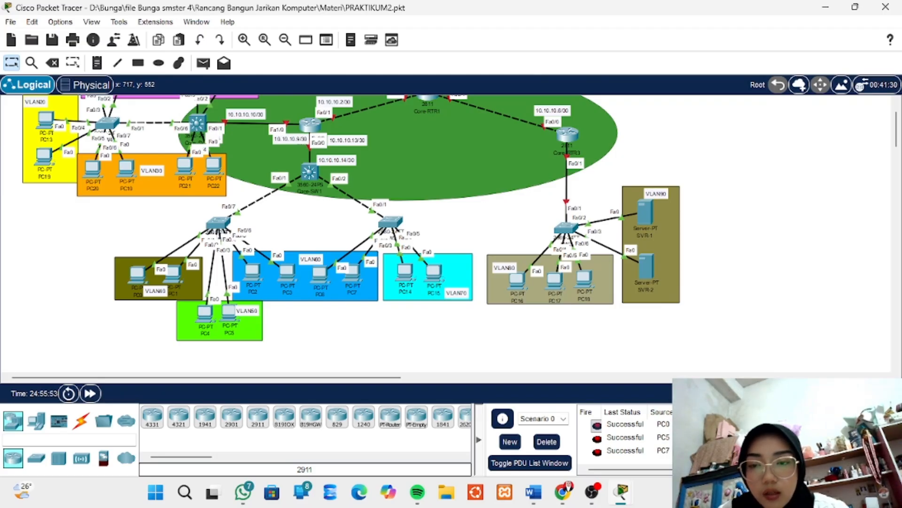
Open the SW2 command line, gain privileged access with the enable password, and enter global configuration mode
scroll(311, 235, "up", 2)
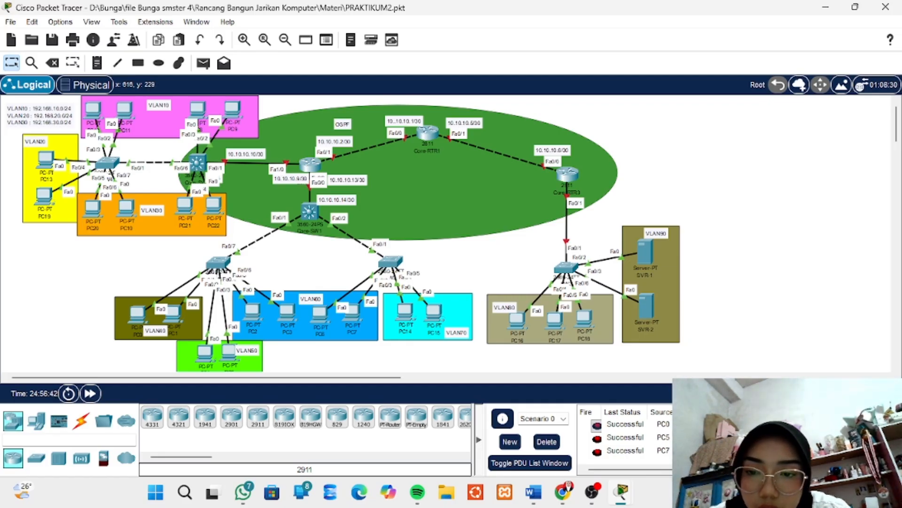
mouse_move(214, 264)
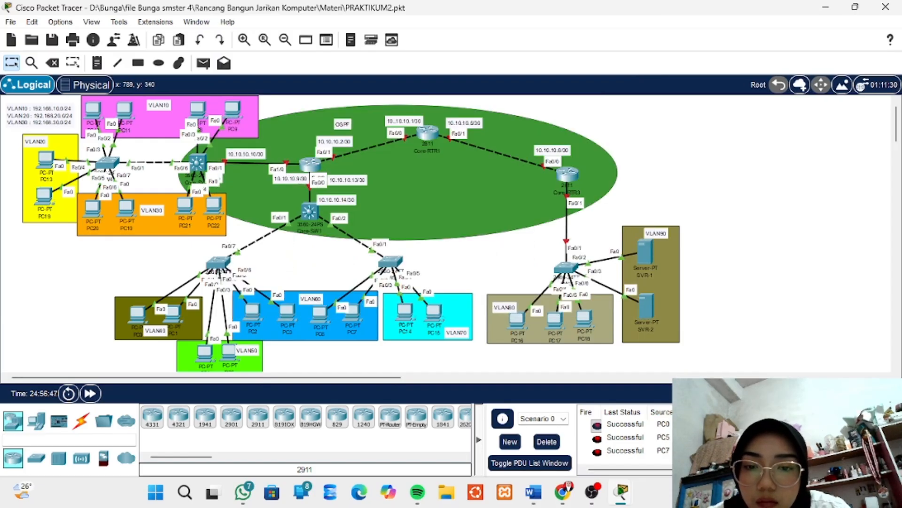
mouse_move(390, 261)
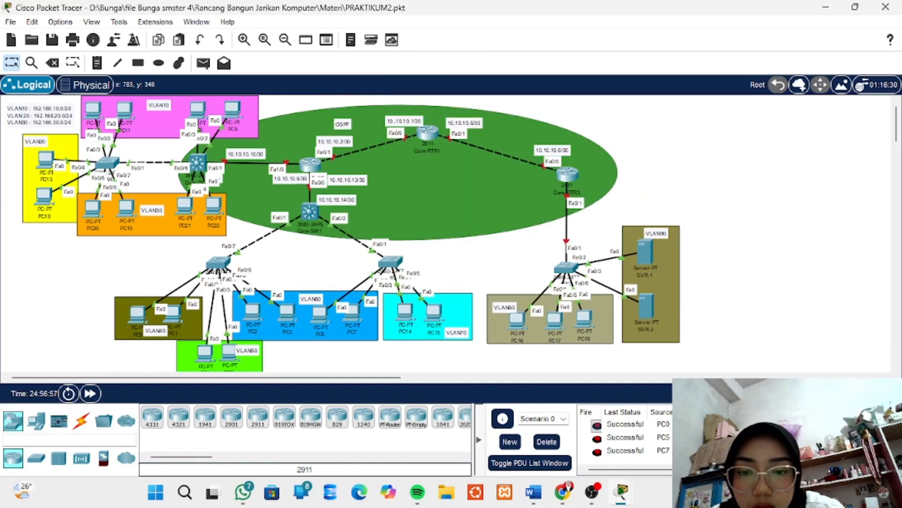
left_click(387, 261)
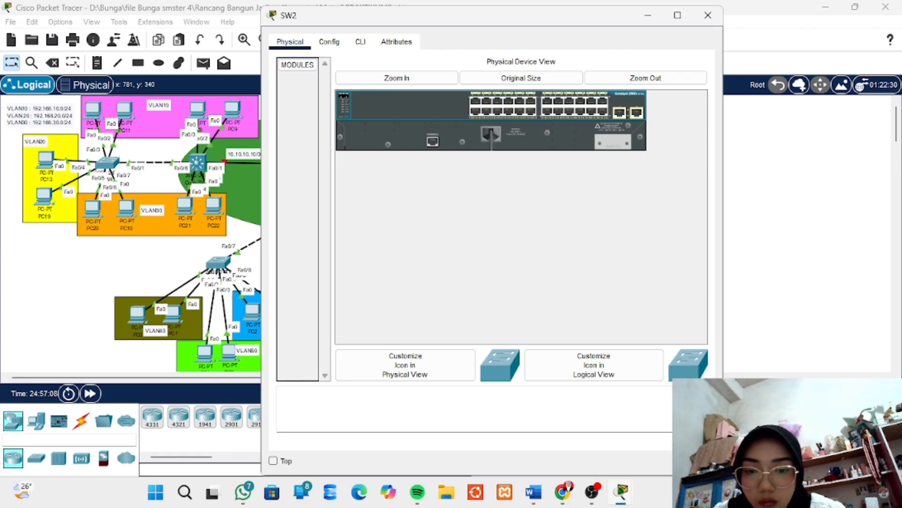
left_click(360, 42)
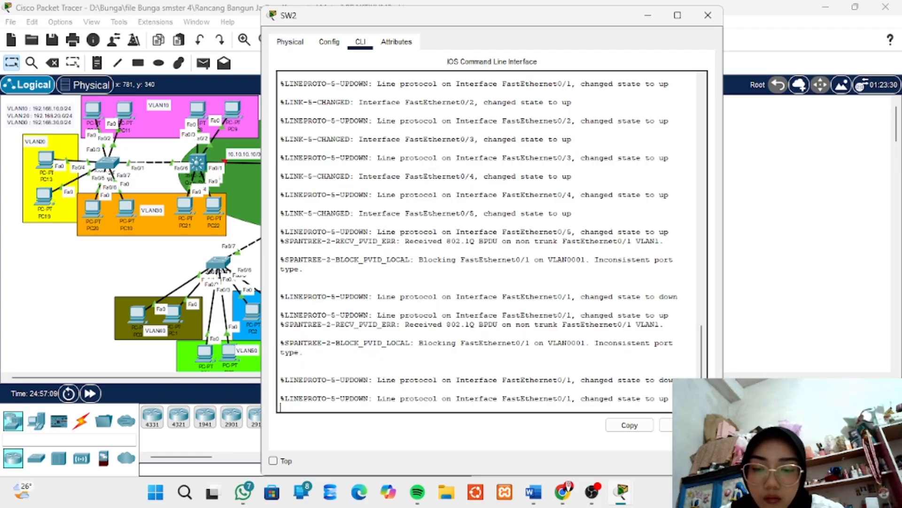
key("Return")
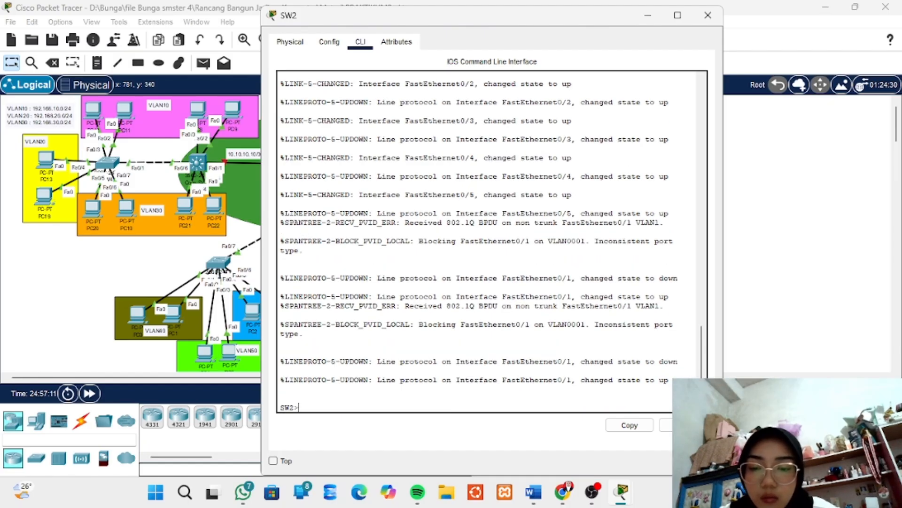
type("e")
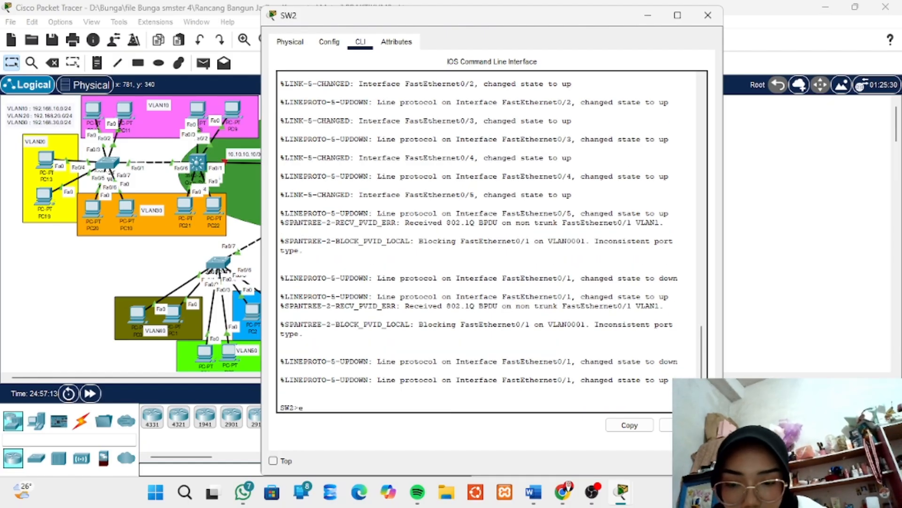
type("n")
key("Return")
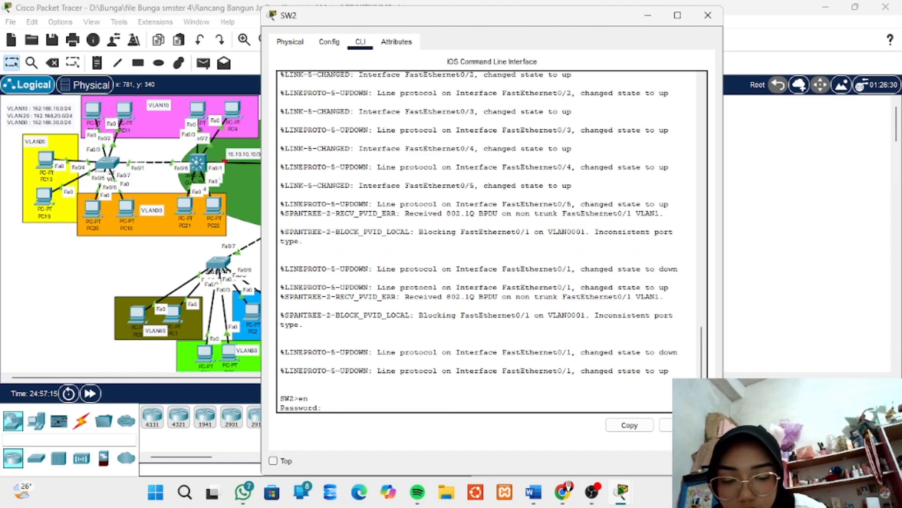
key("Return")
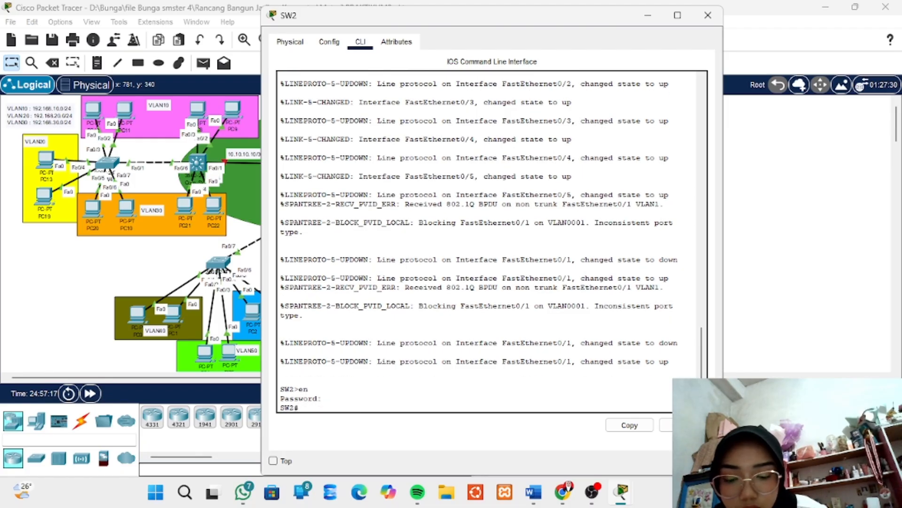
type("conf t")
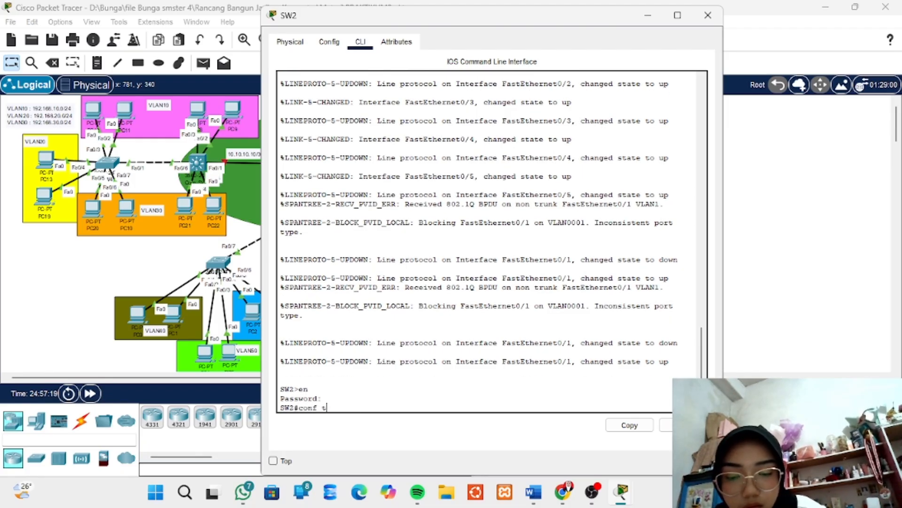
key("Return")
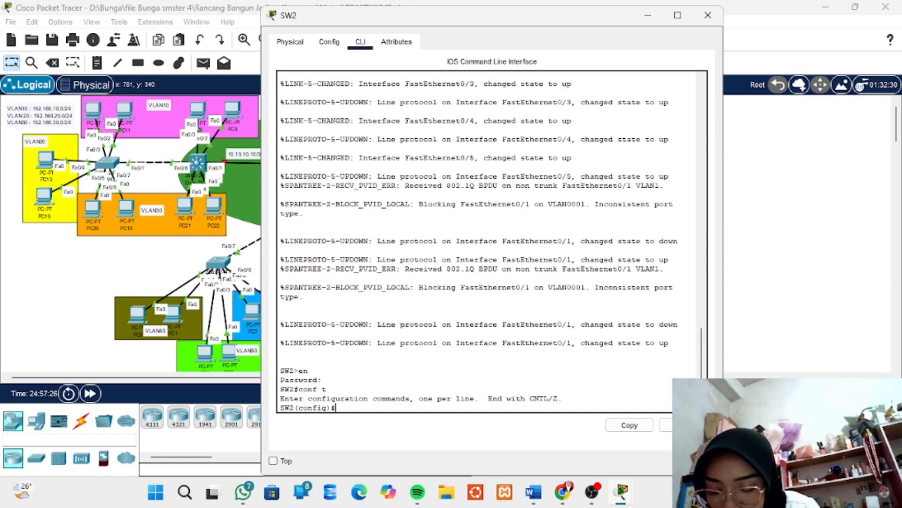
Enable spanning-tree portfast on the interface range fa0/4-5 of SW2 and close the switch window
type("int ")
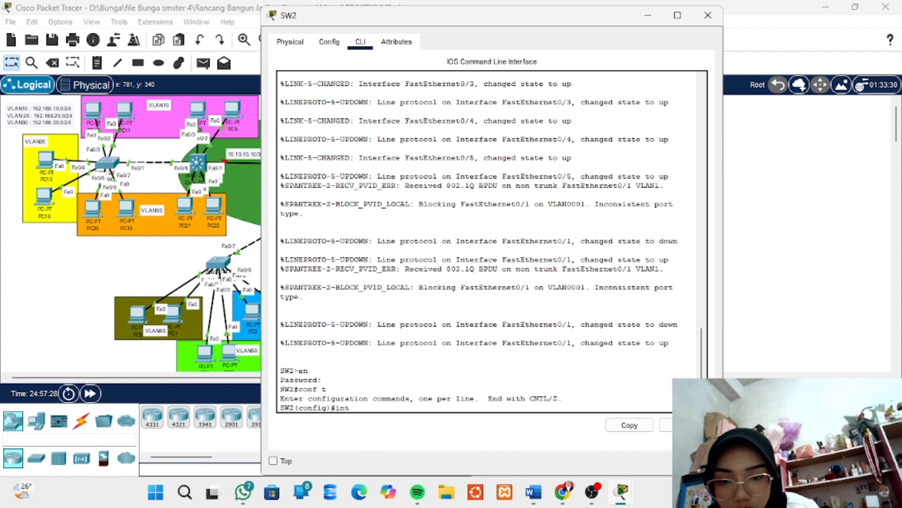
type("rang")
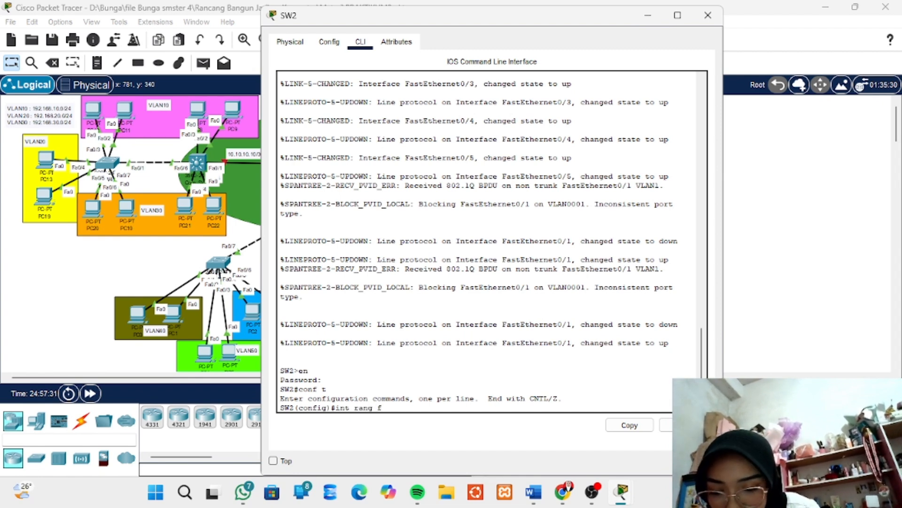
type(" fa")
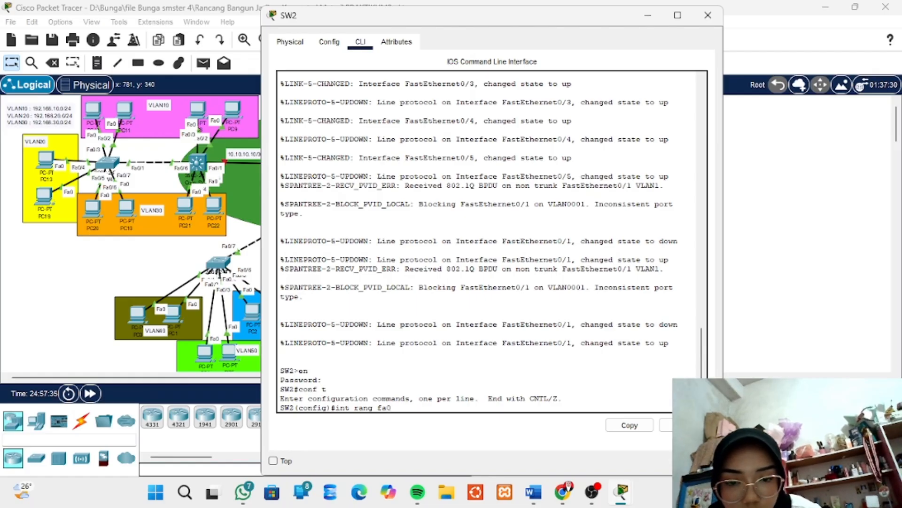
type("0")
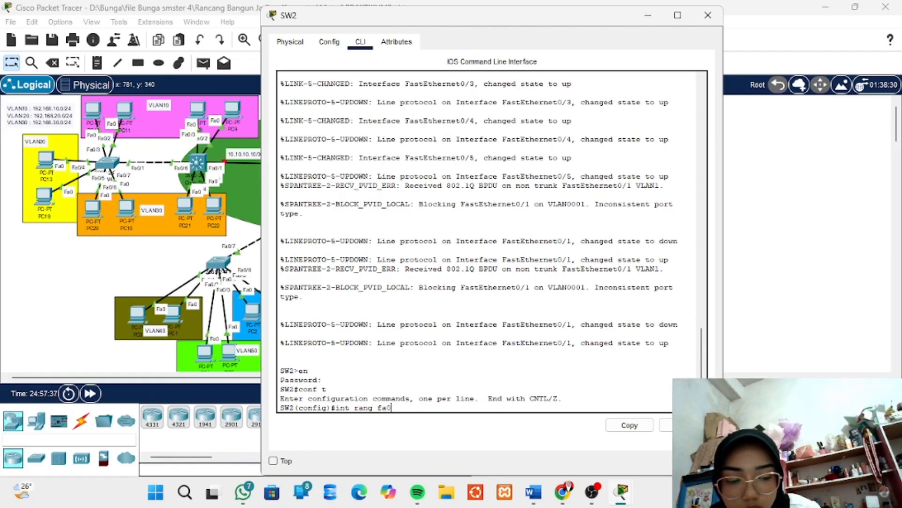
type("/4-5")
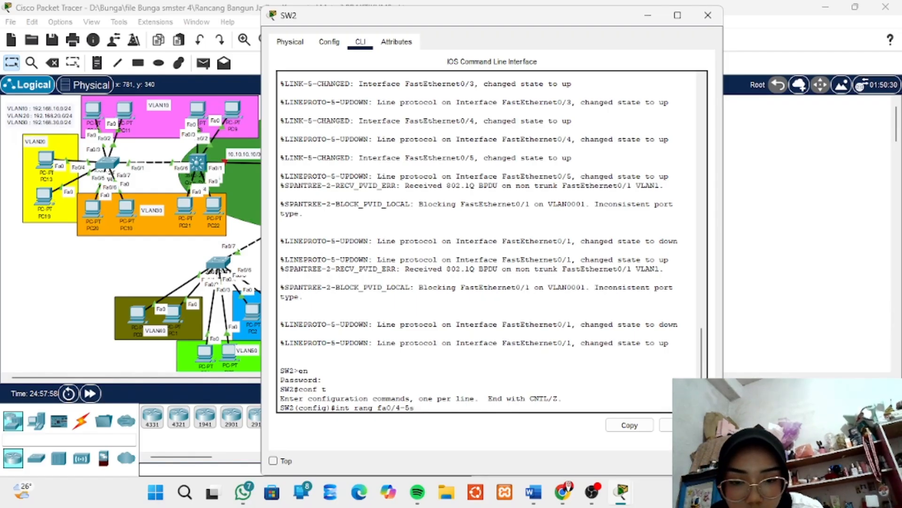
key("Return")
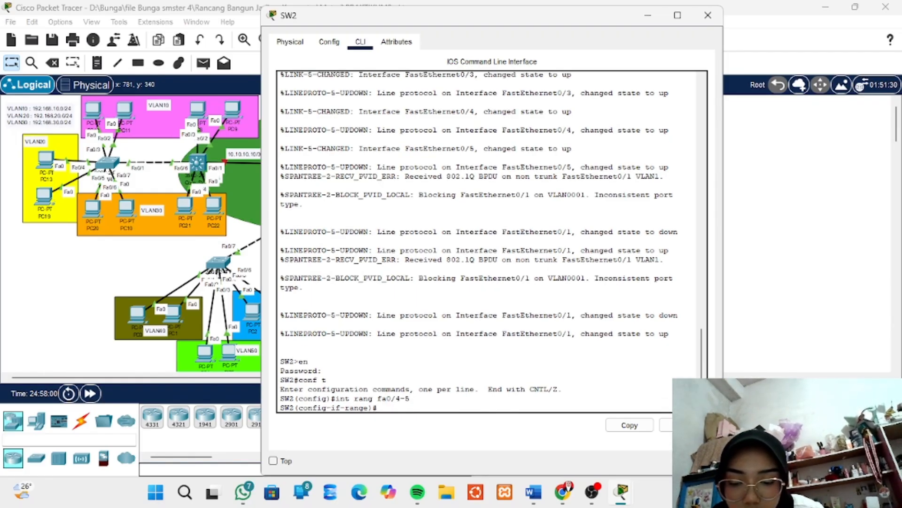
type("spanning")
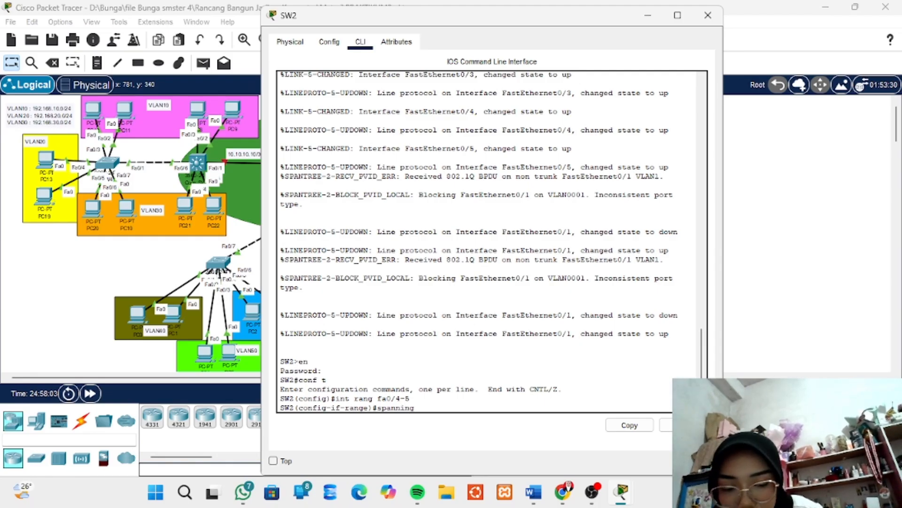
type("-tre")
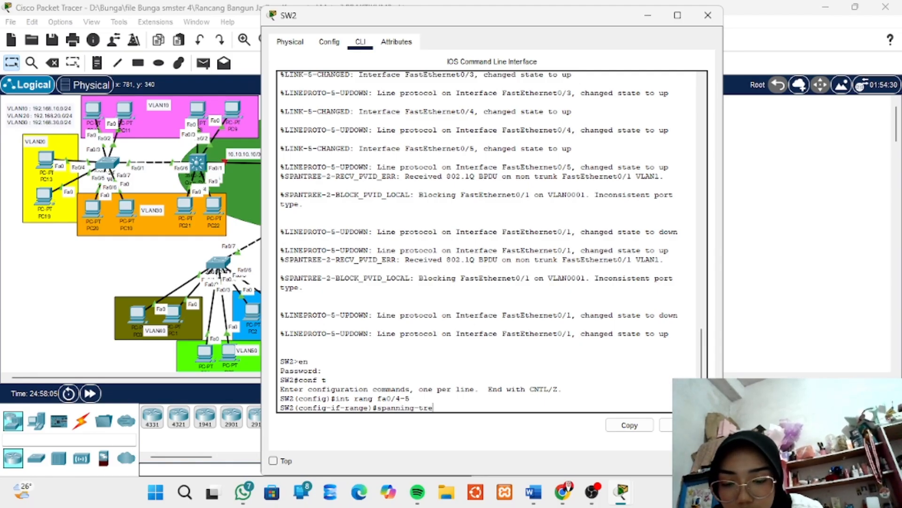
type("e po")
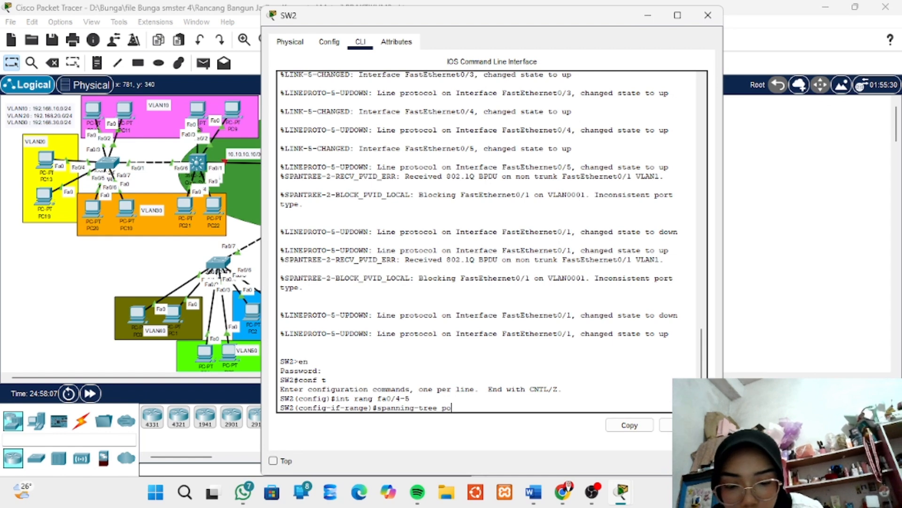
type("rtfast")
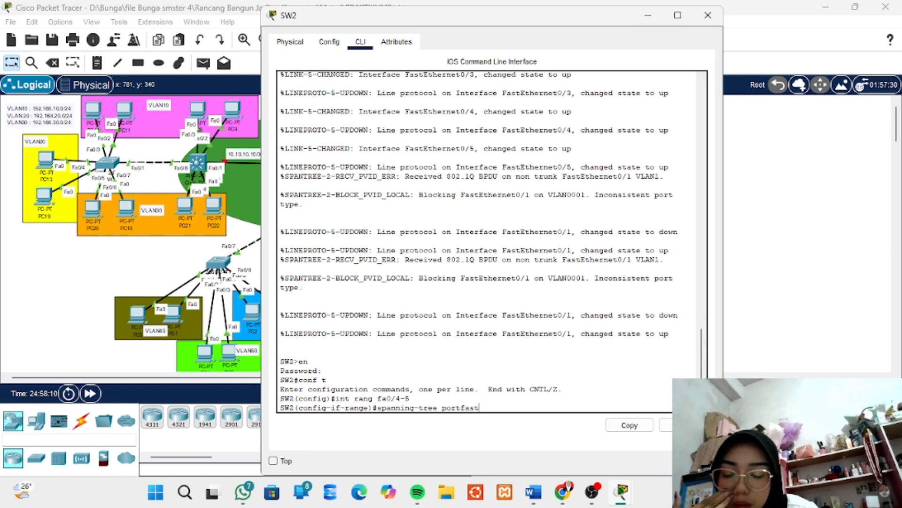
key("Return")
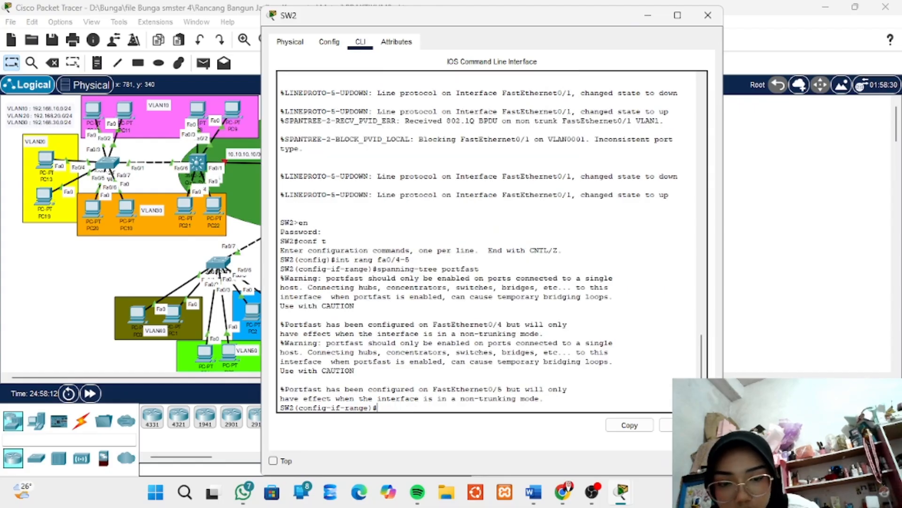
key("Return")
key("Return")
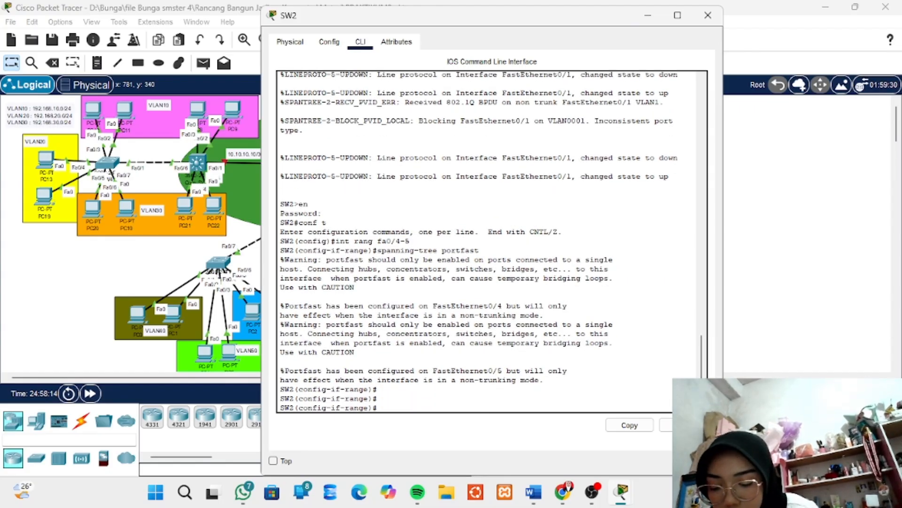
key("Return")
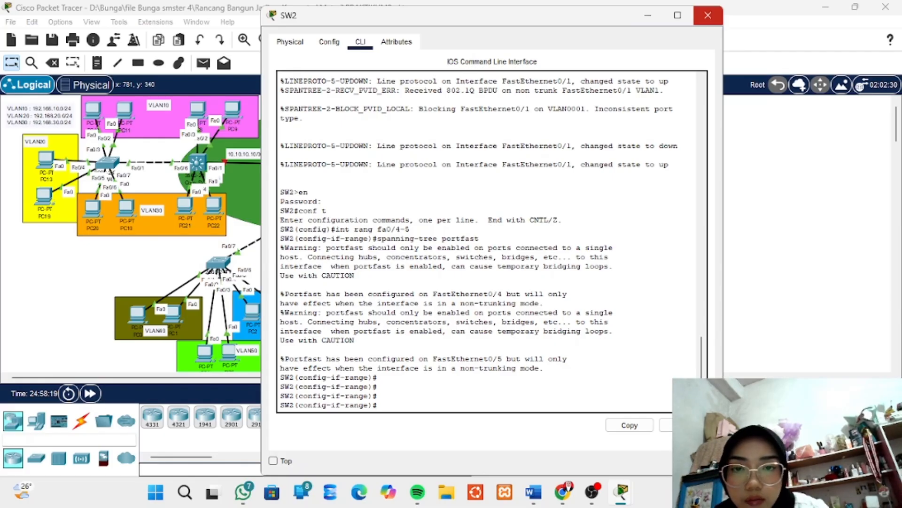
left_click(708, 15)
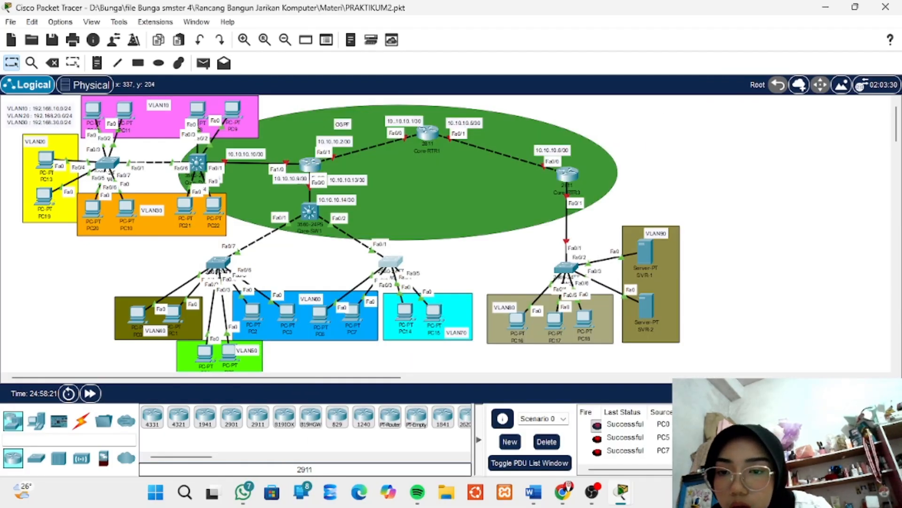
Inspect the port, VLAN and IP address summary of Core-SW2
mouse_move(196, 163)
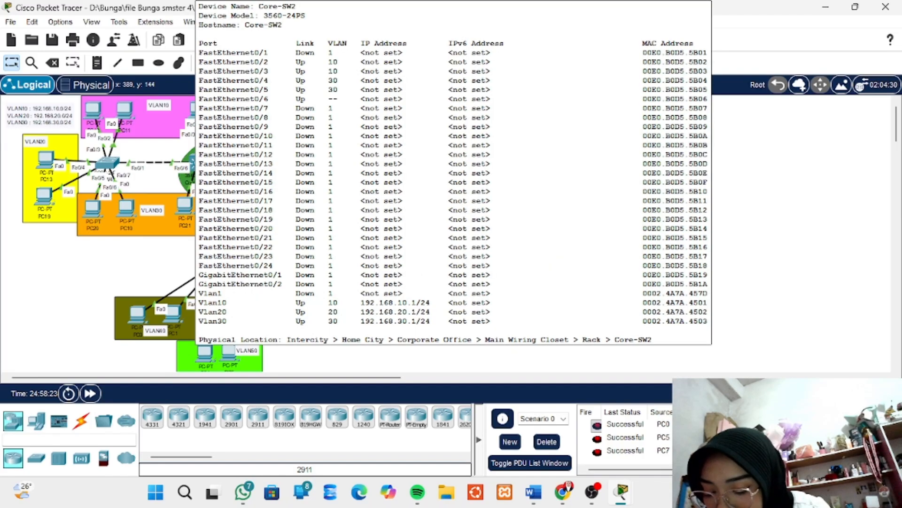